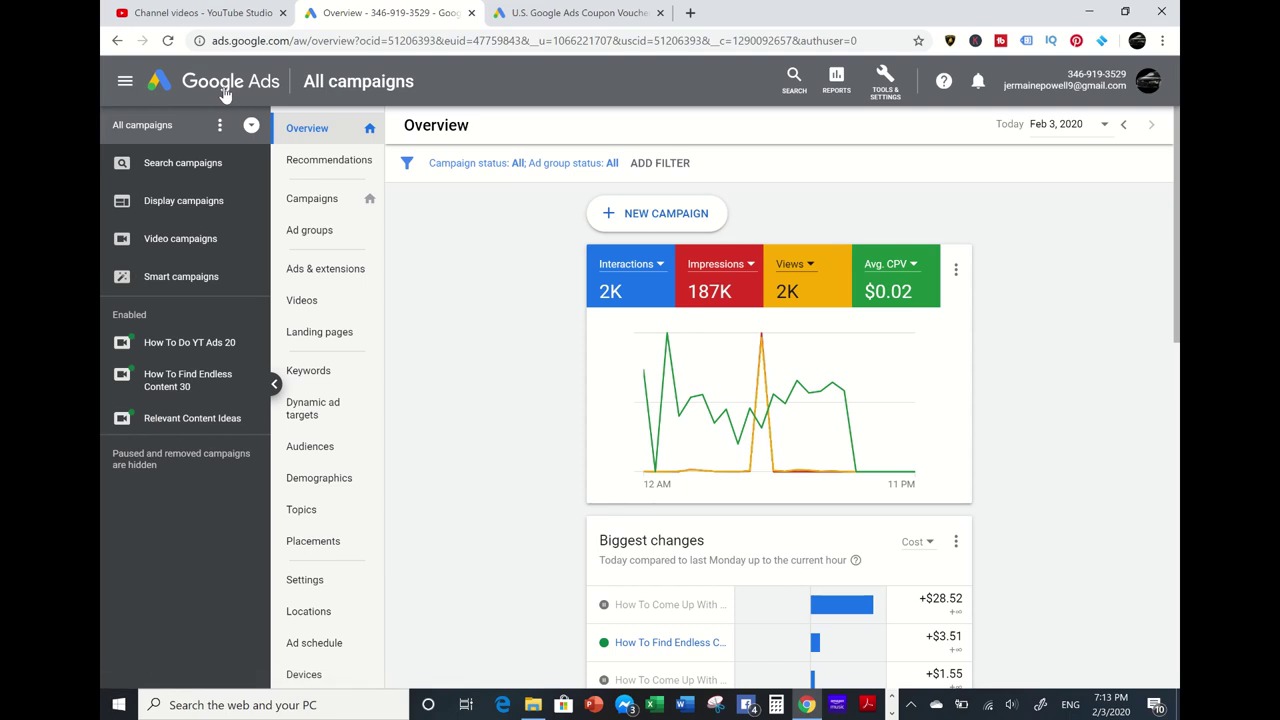
- Start a new campaign without a goal's guidance, choosing the Video type and the Custom video campaign subtype
click(296, 205)
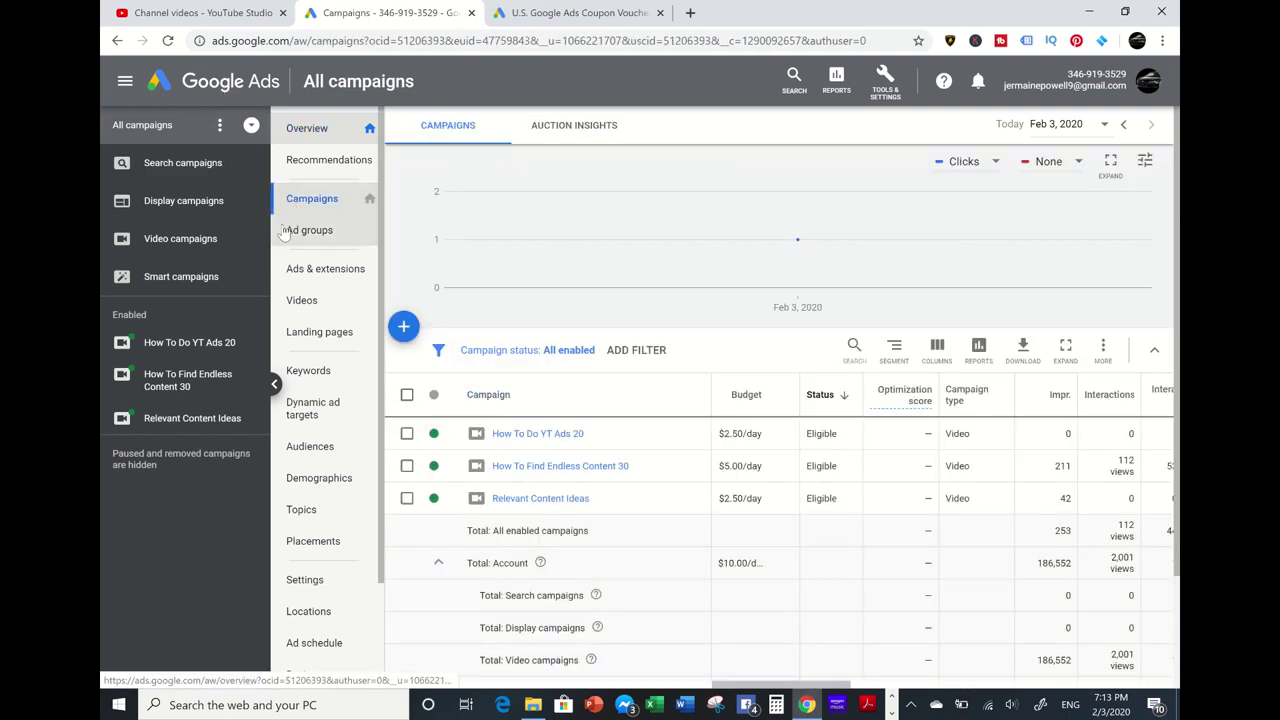
click(404, 329)
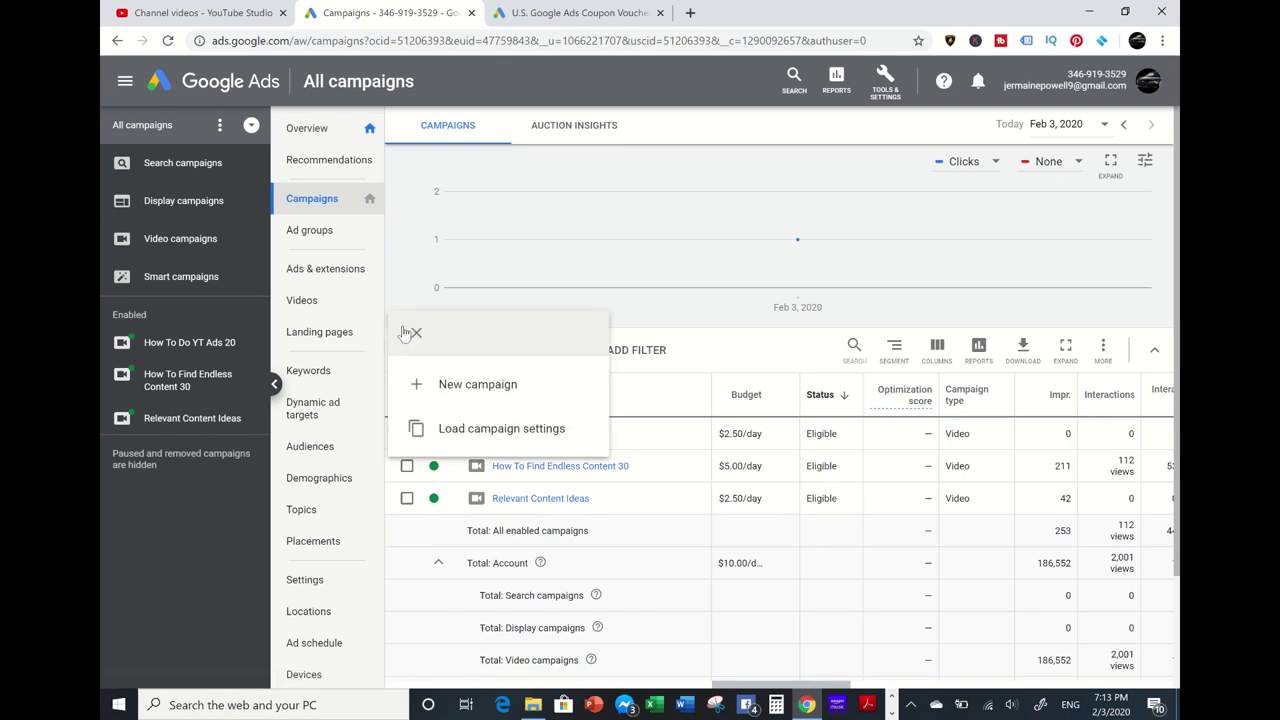
click(470, 388)
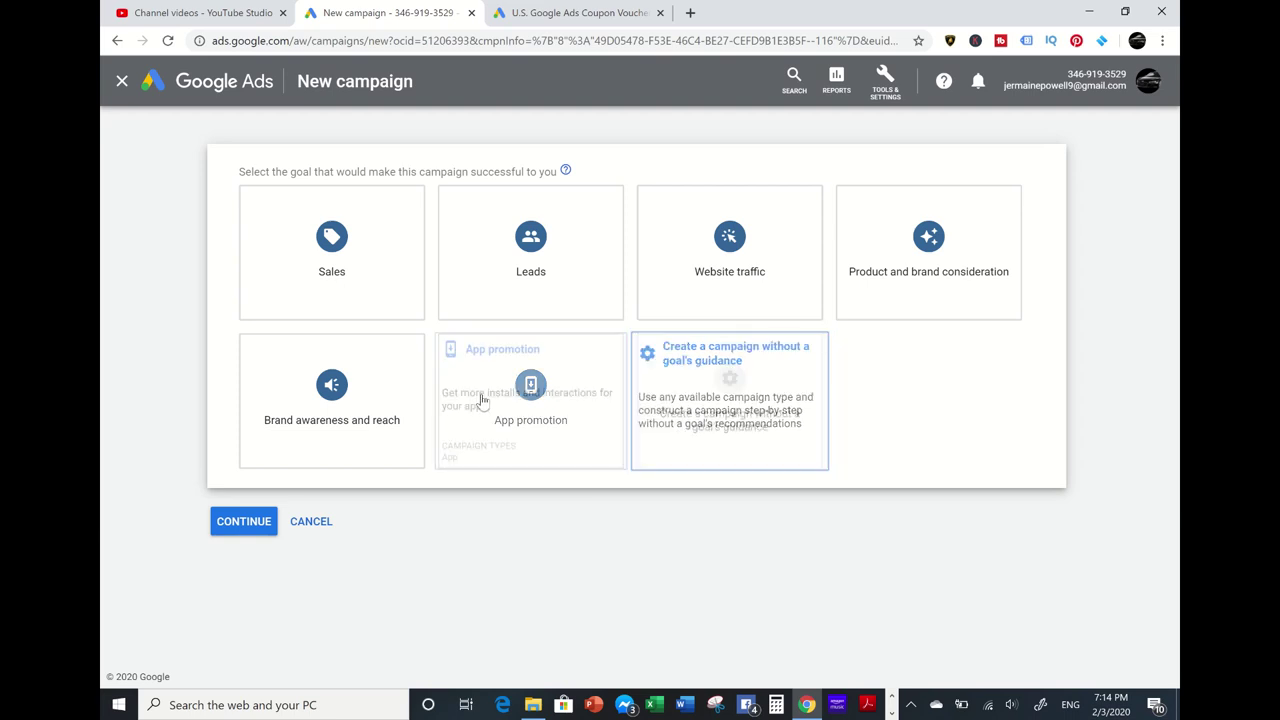
click(695, 412)
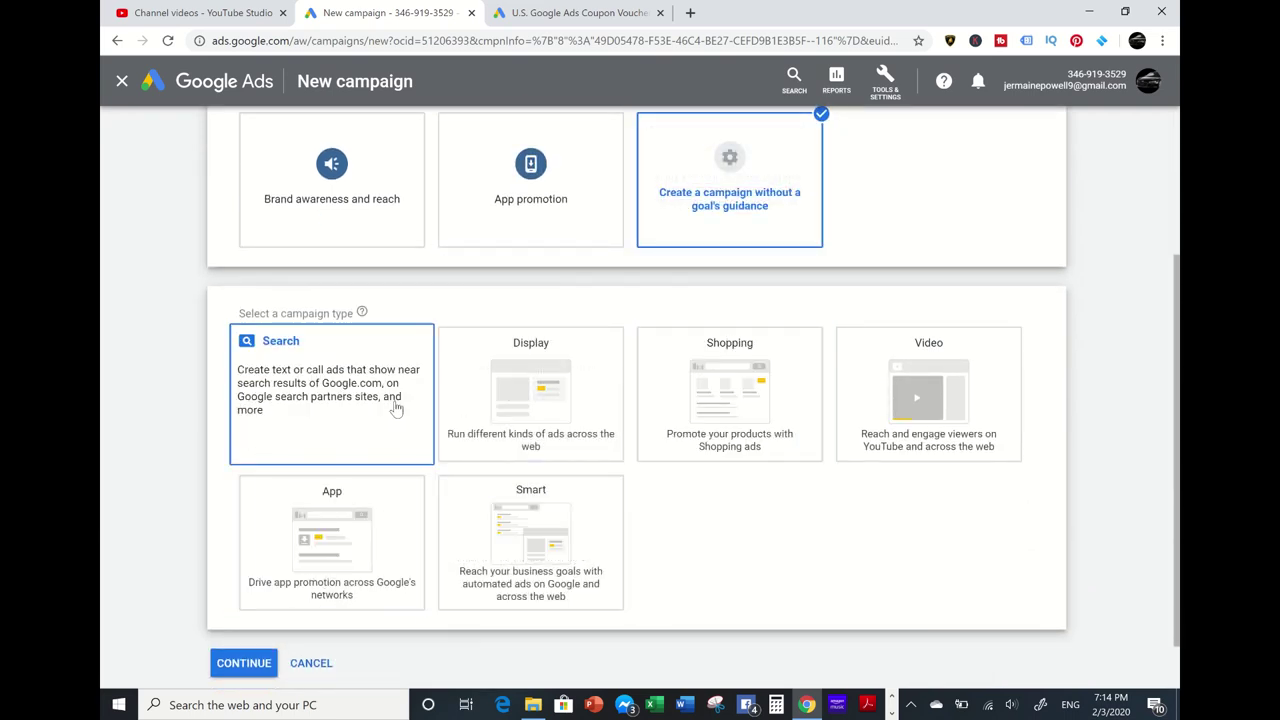
click(935, 390)
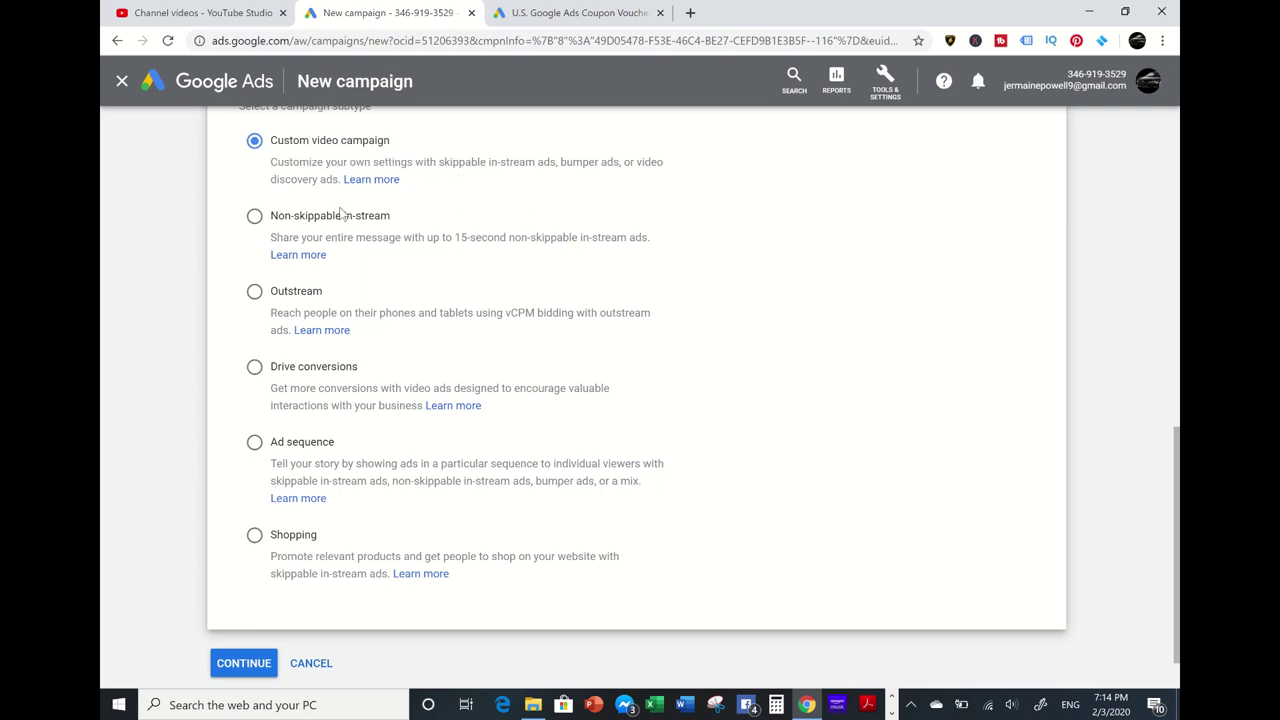
click(244, 672)
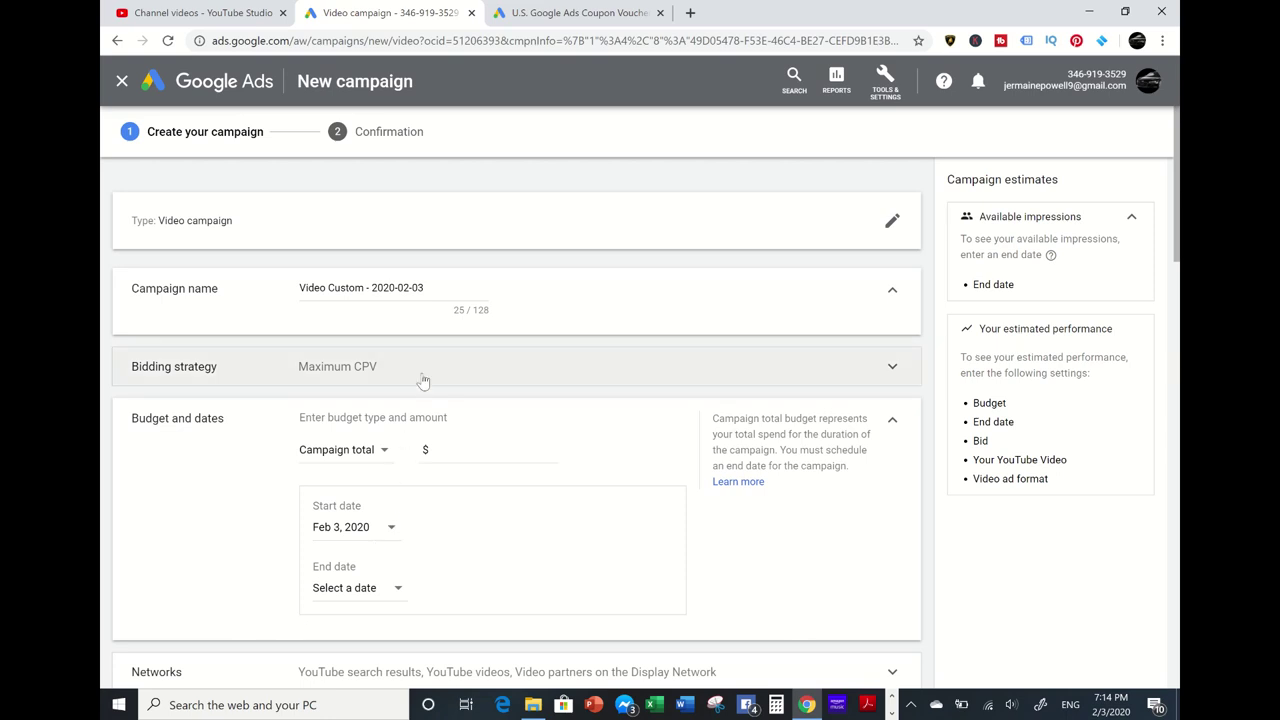
- Replace the default campaign name with Test 1012
click(436, 286)
key(BackSpace)
key(BackSpace)
key(BackSpace)
key(BackSpace)
key(BackSpace)
key(BackSpace)
key(BackSpace)
key(BackSpace)
key(BackSpace)
key(BackSpace)
key(BackSpace)
key(BackSpace)
key(BackSpace)
key(BackSpace)
key(BackSpace)
key(BackSpace)
key(BackSpace)
key(BackSpace)
key(BackSpace)
key(BackSpace)
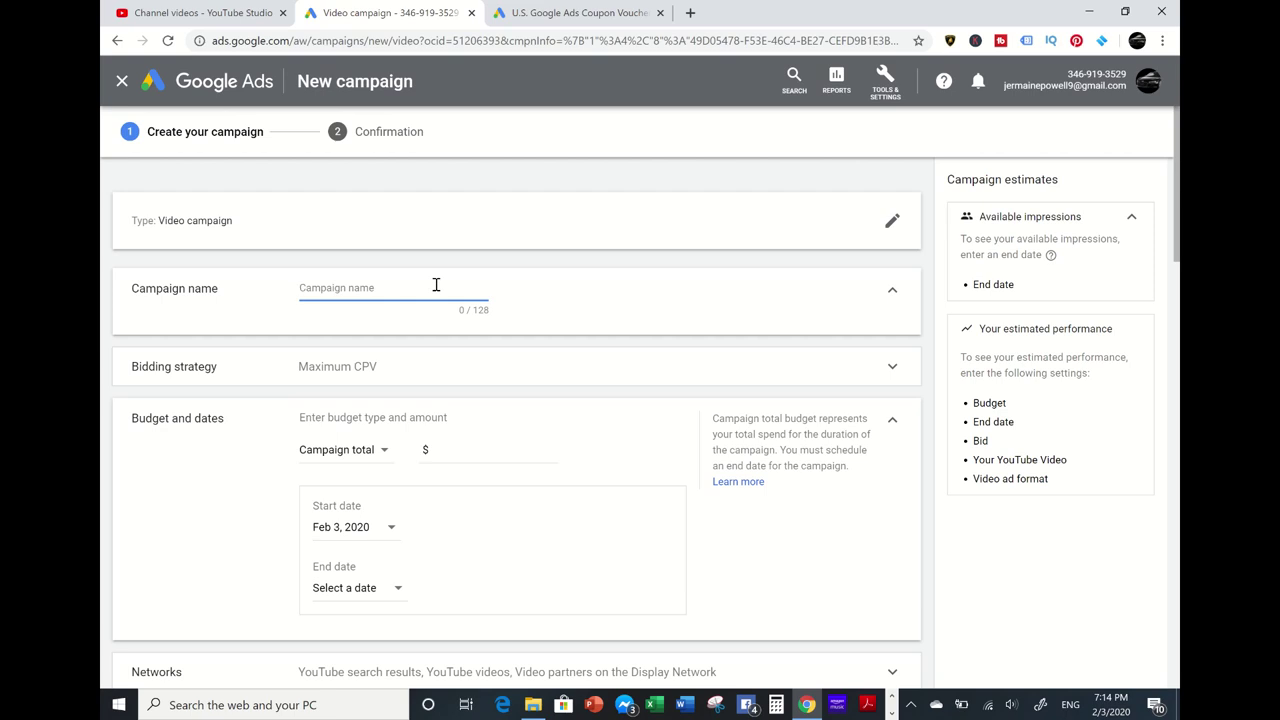
text(Test 1012)
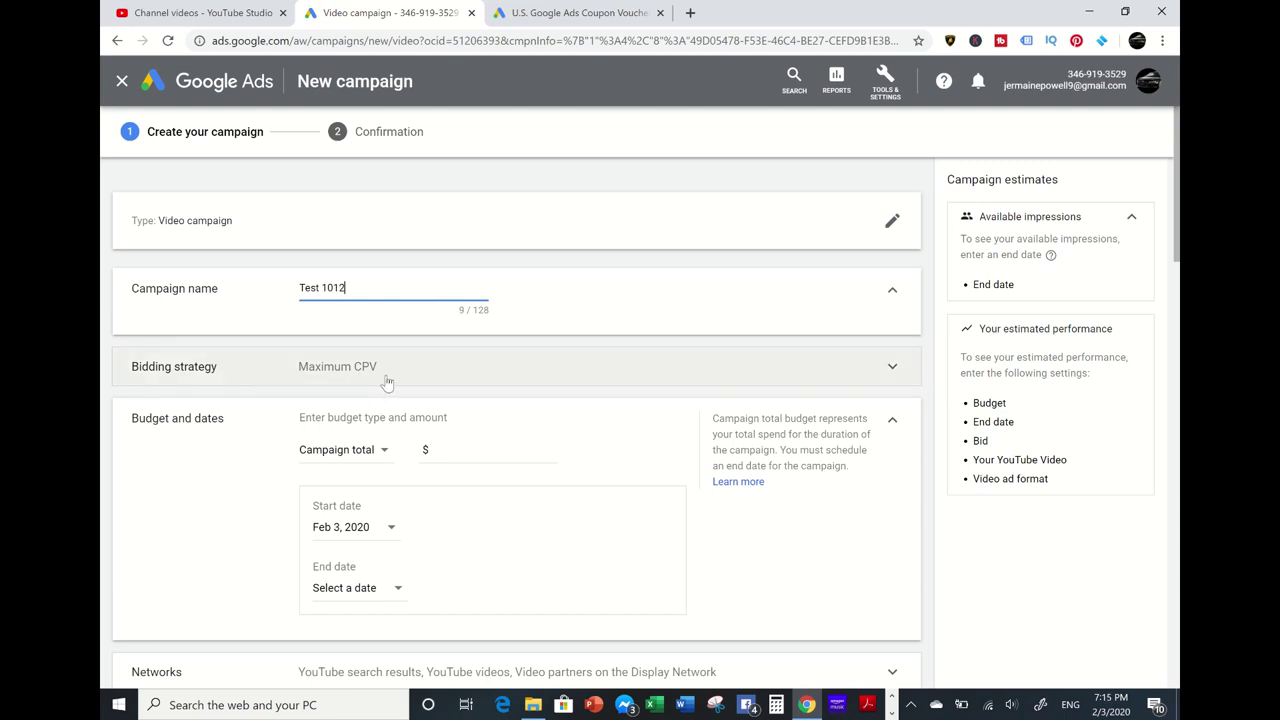
- Switch the campaign budget type to Daily and set the amount to $2.50
click(380, 450)
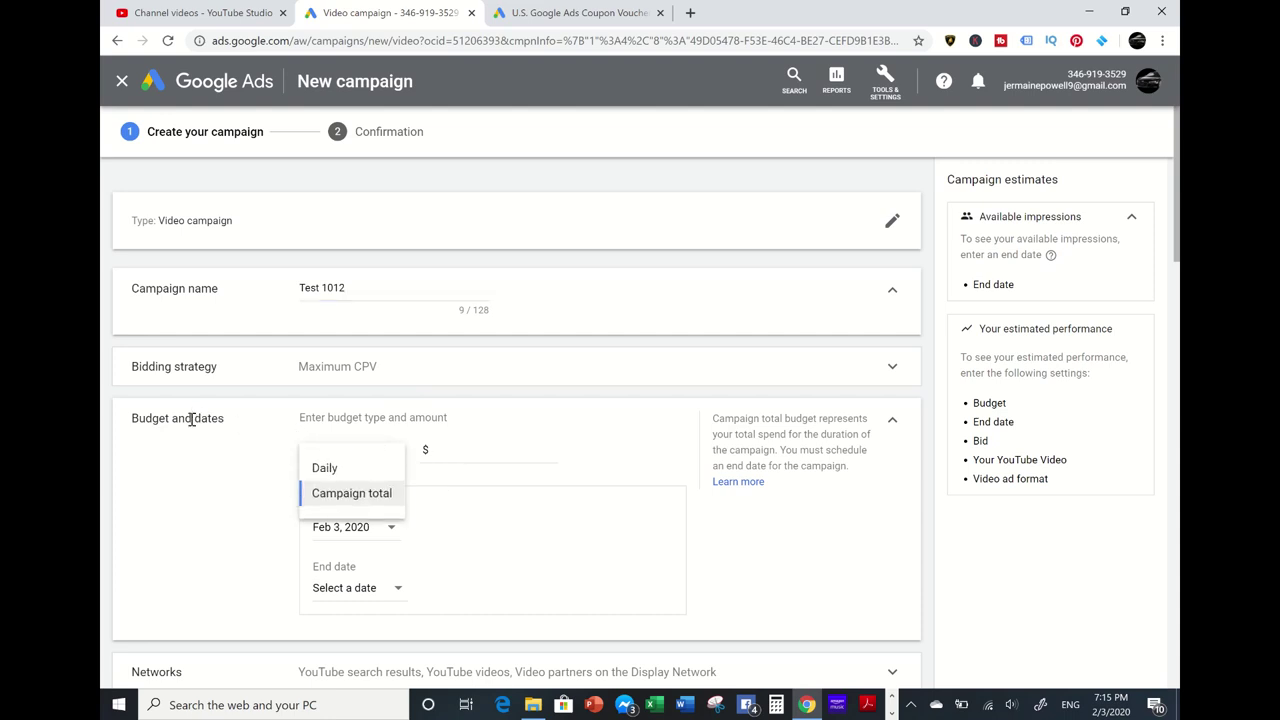
click(337, 476)
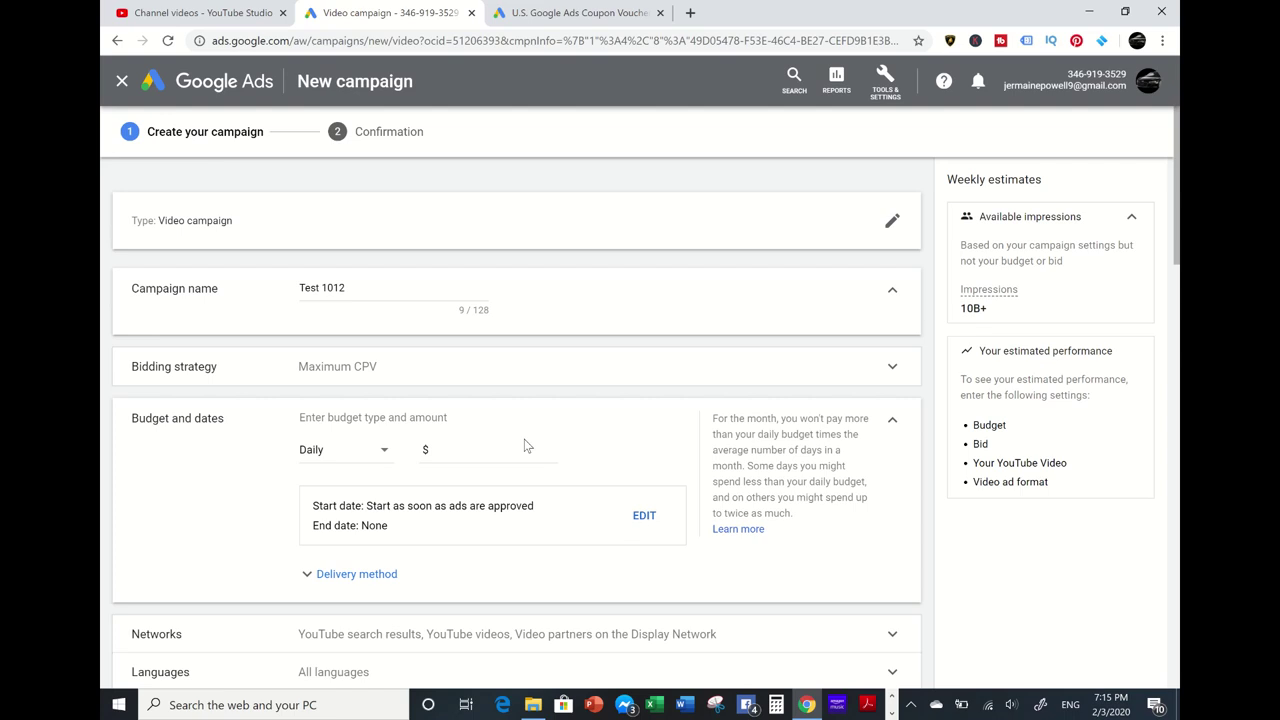
click(945, 88)
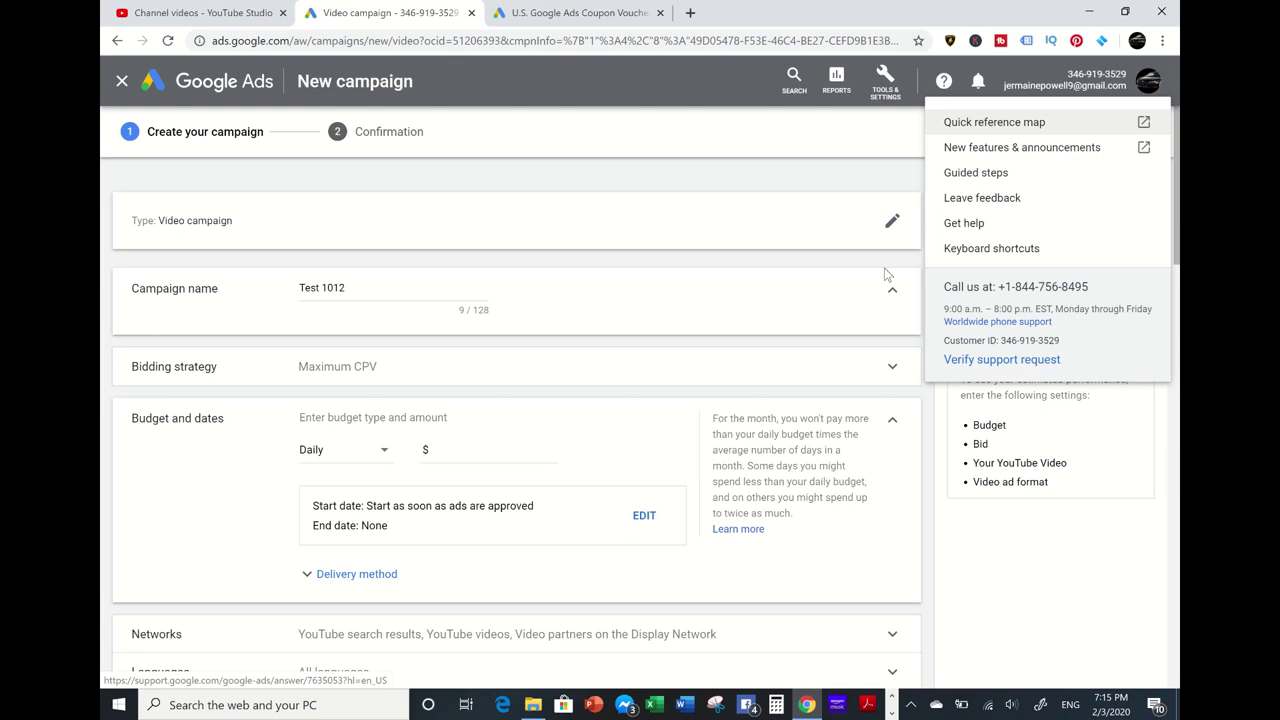
click(944, 86)
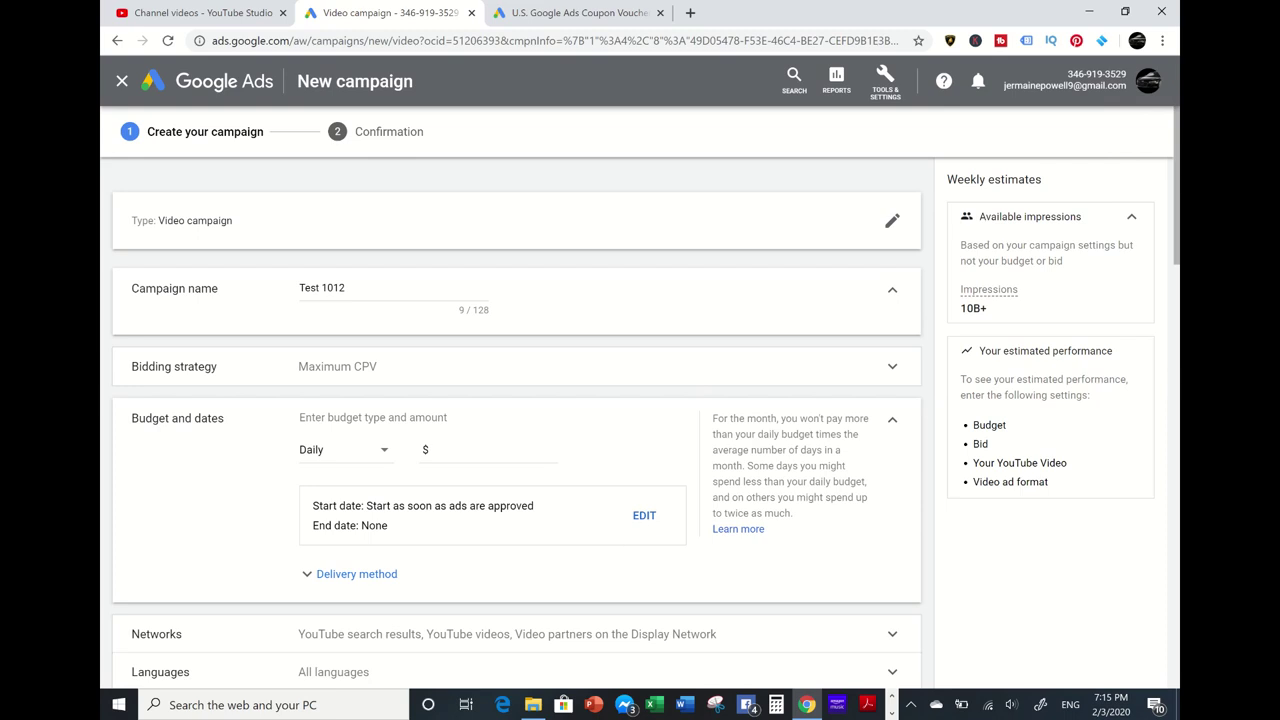
scroll(628, 540, down, 1)
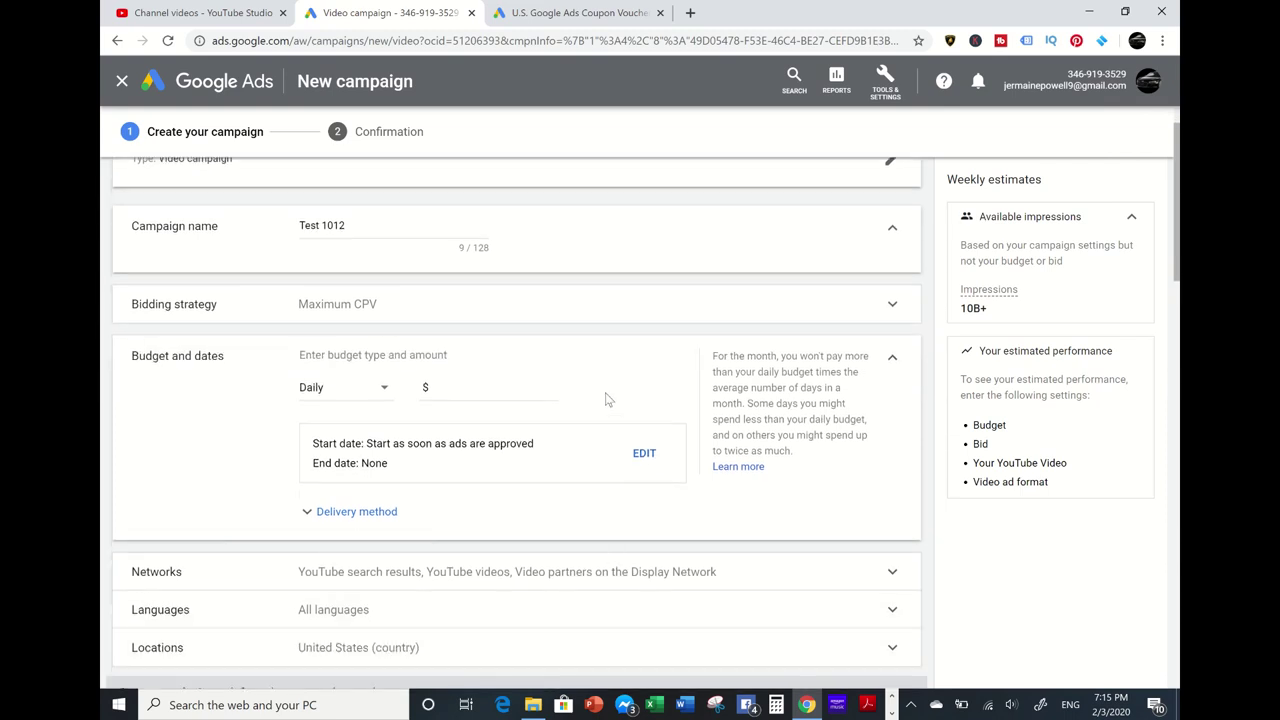
click(483, 387)
text(2.00)
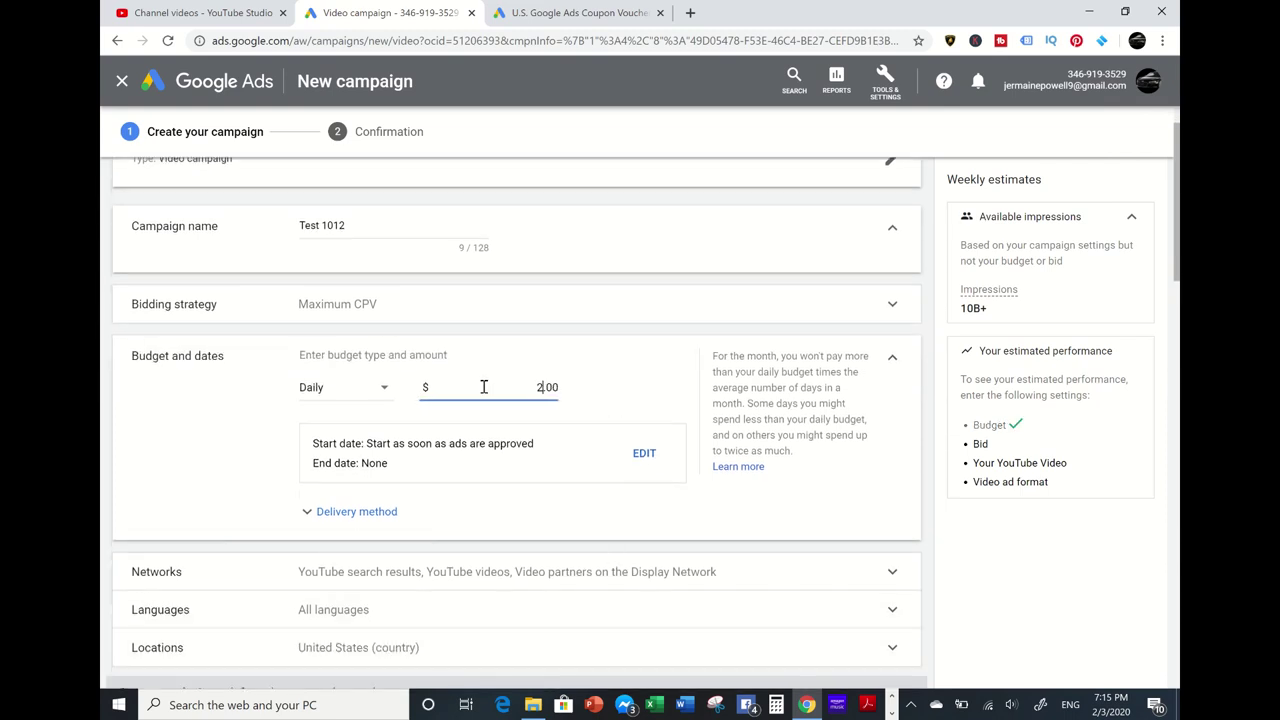
key(BackSpace)
key(BackSpace)
text(50)
- Exclude video partners on the Display Network from the campaign's networks and open the language settings
scroll(632, 420, down, 2)
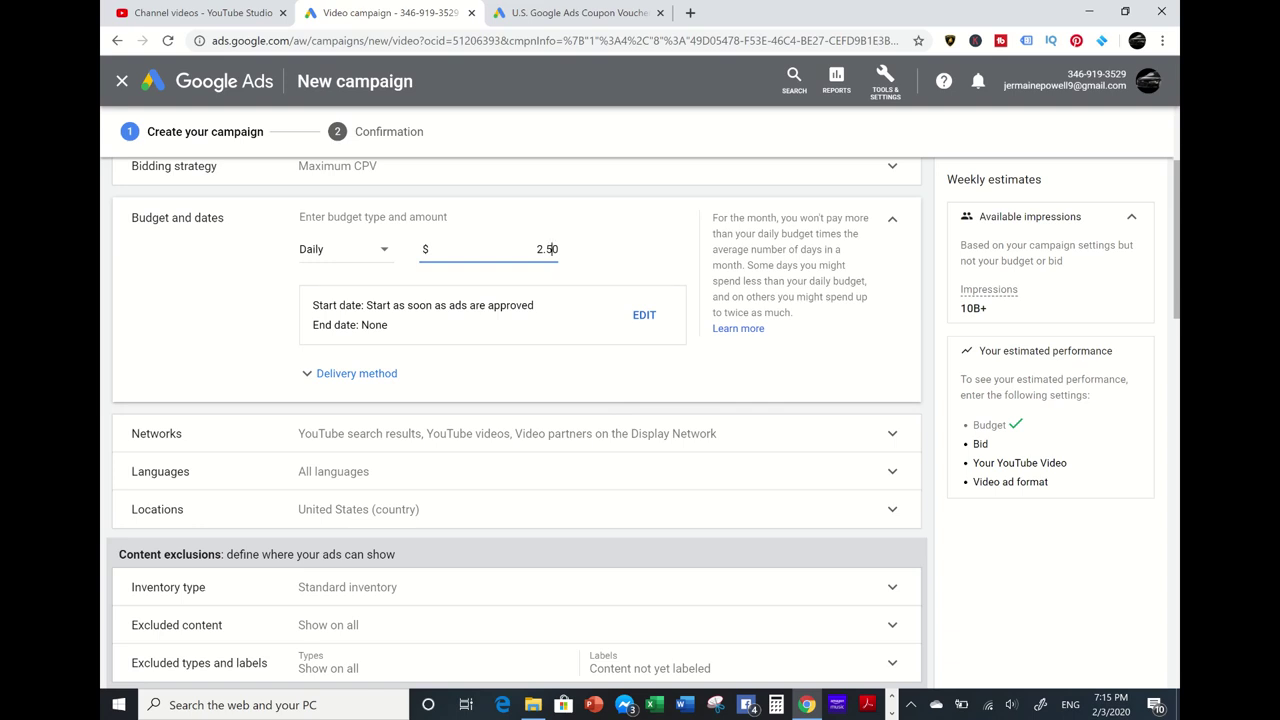
scroll(617, 338, down, 2)
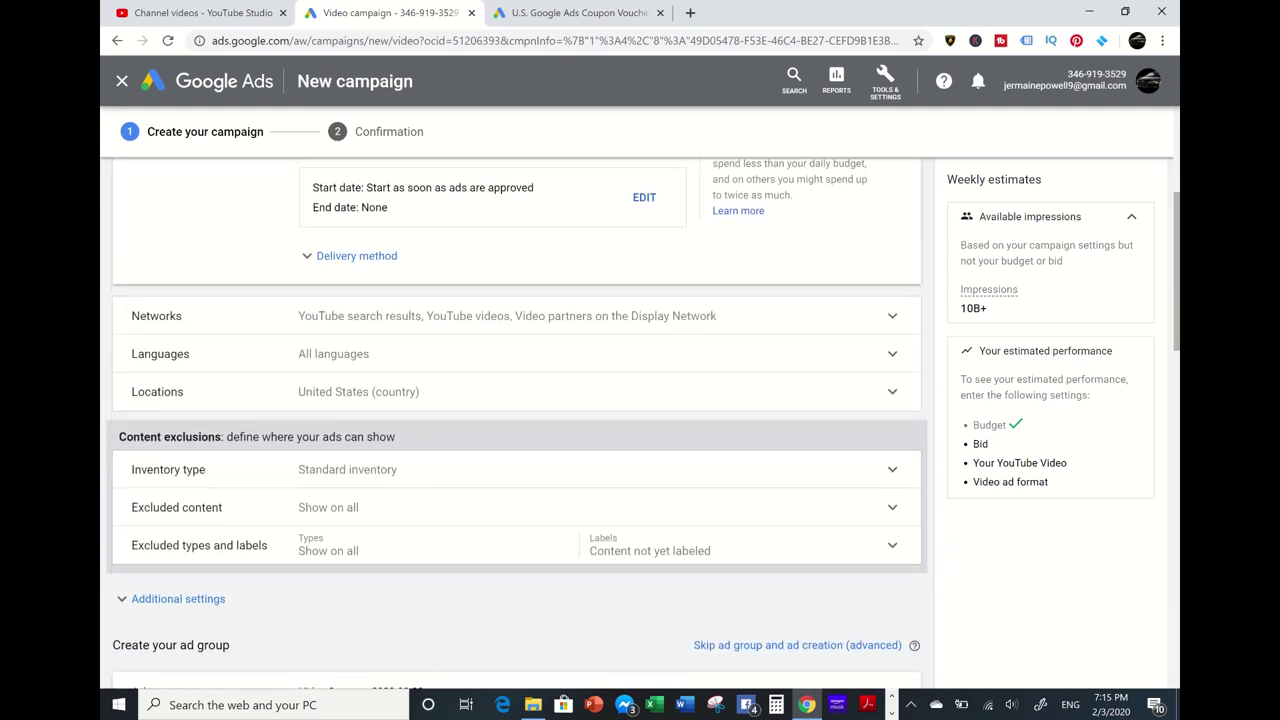
click(520, 322)
click(308, 442)
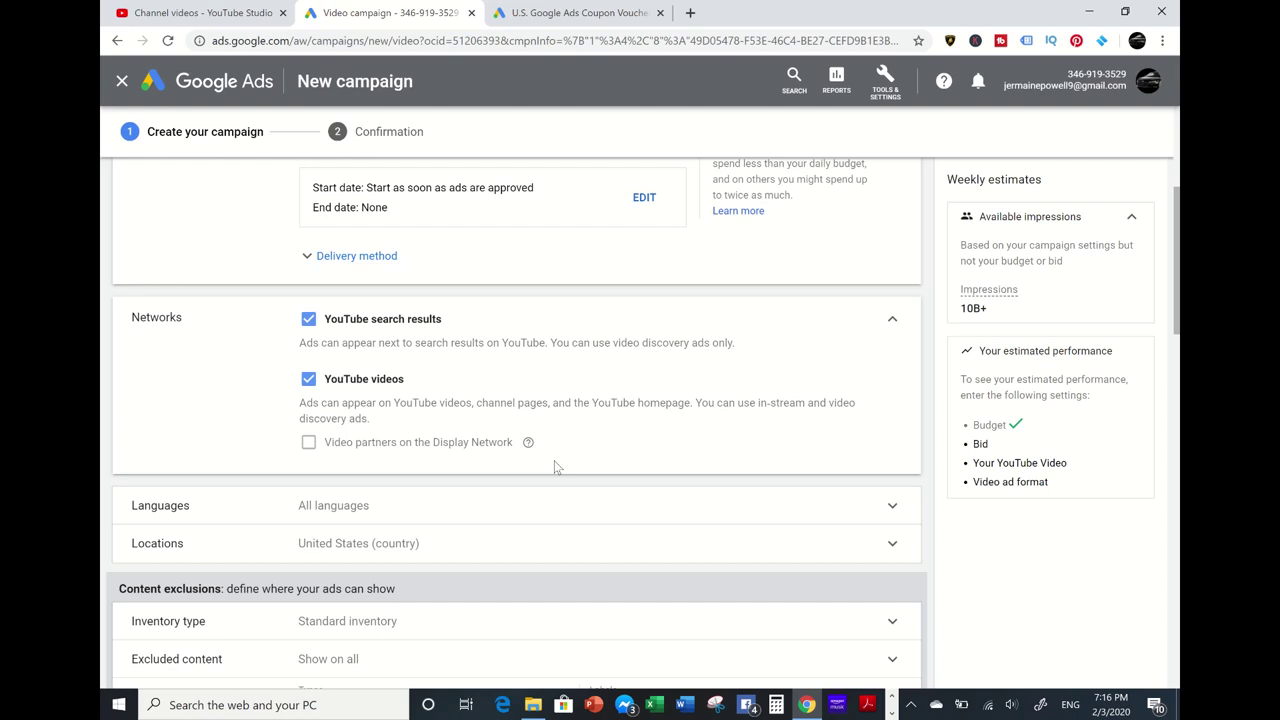
scroll(556, 467, down, 3)
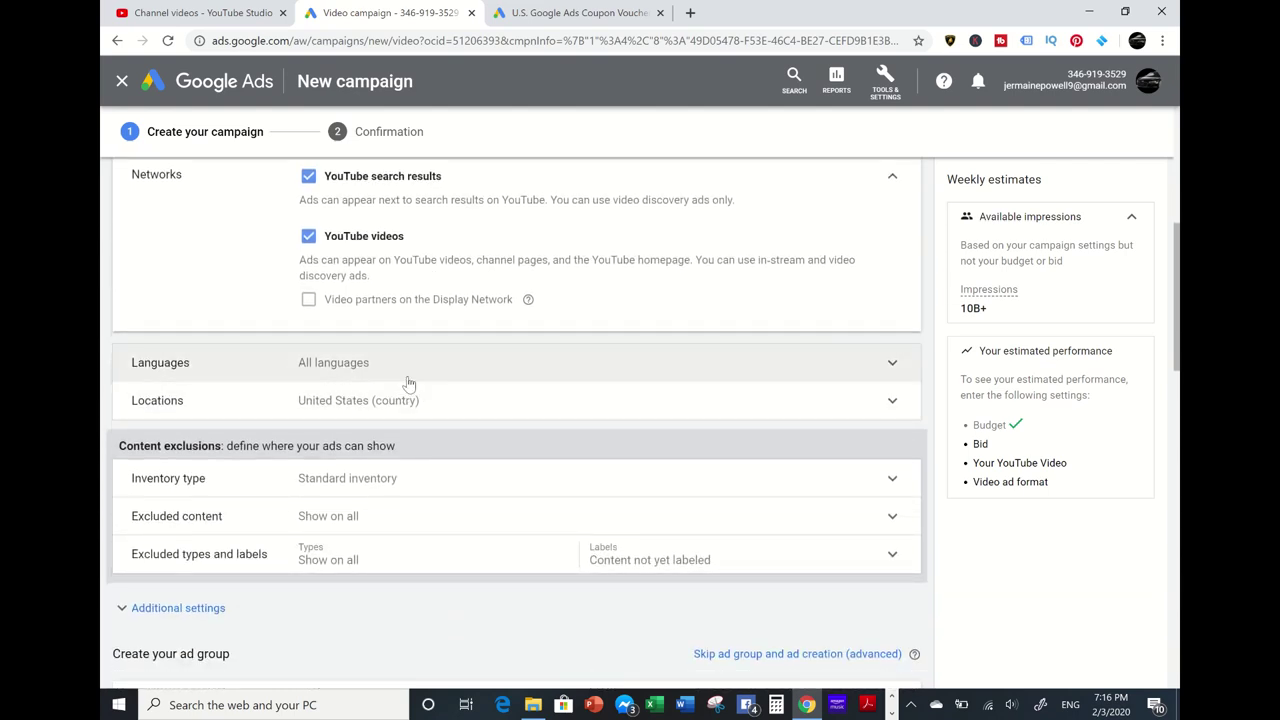
click(409, 384)
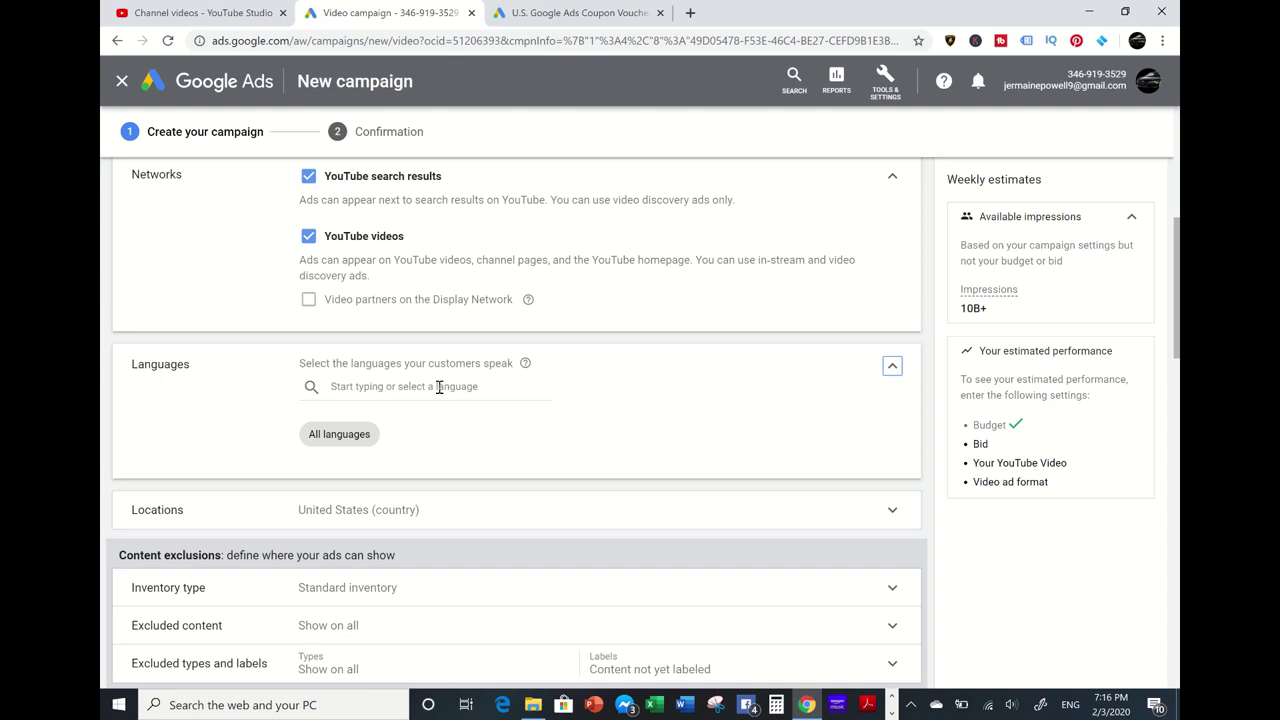
- Switch location targeting to manually entered locations and target the United States and Canada
scroll(440, 440, down, 3)
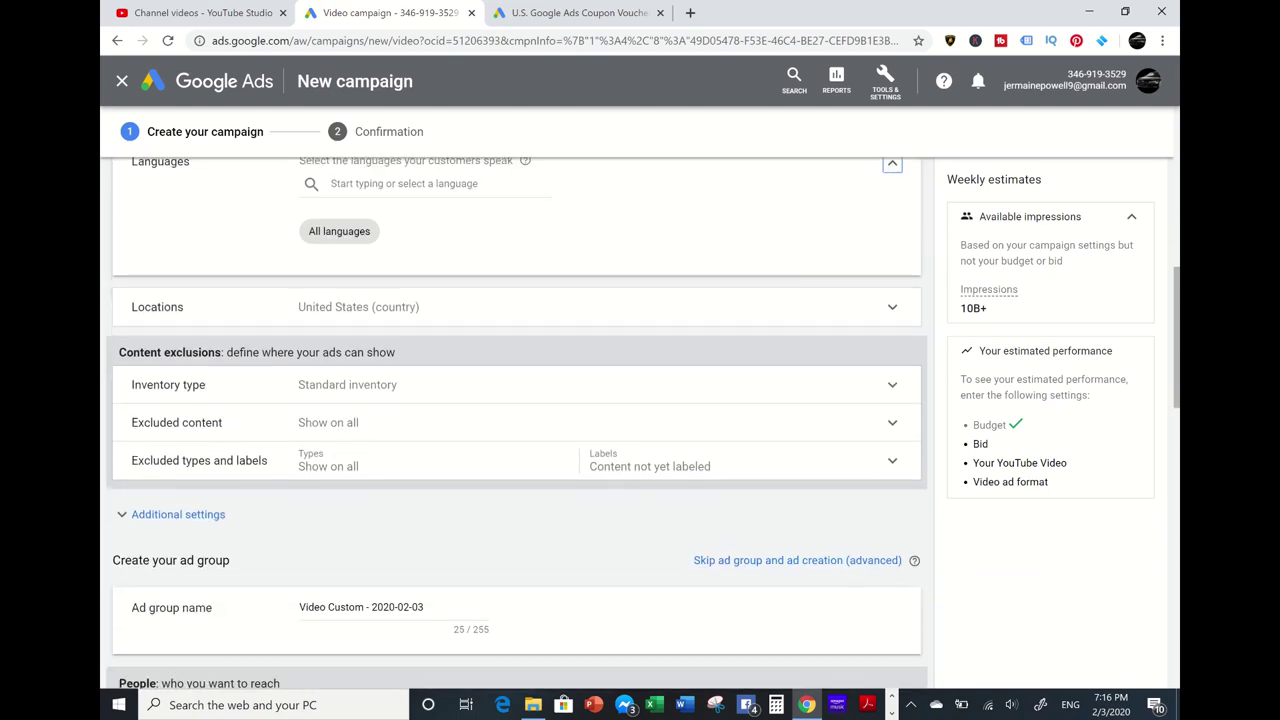
click(517, 316)
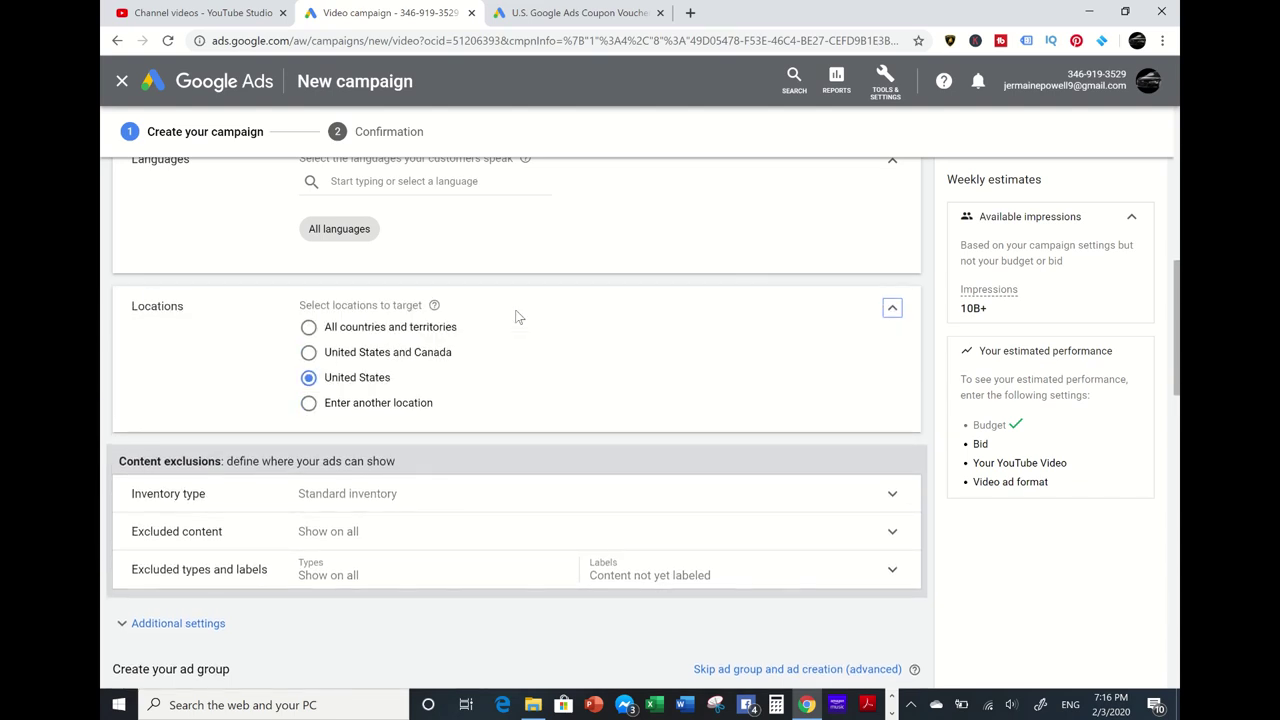
click(309, 402)
click(390, 440)
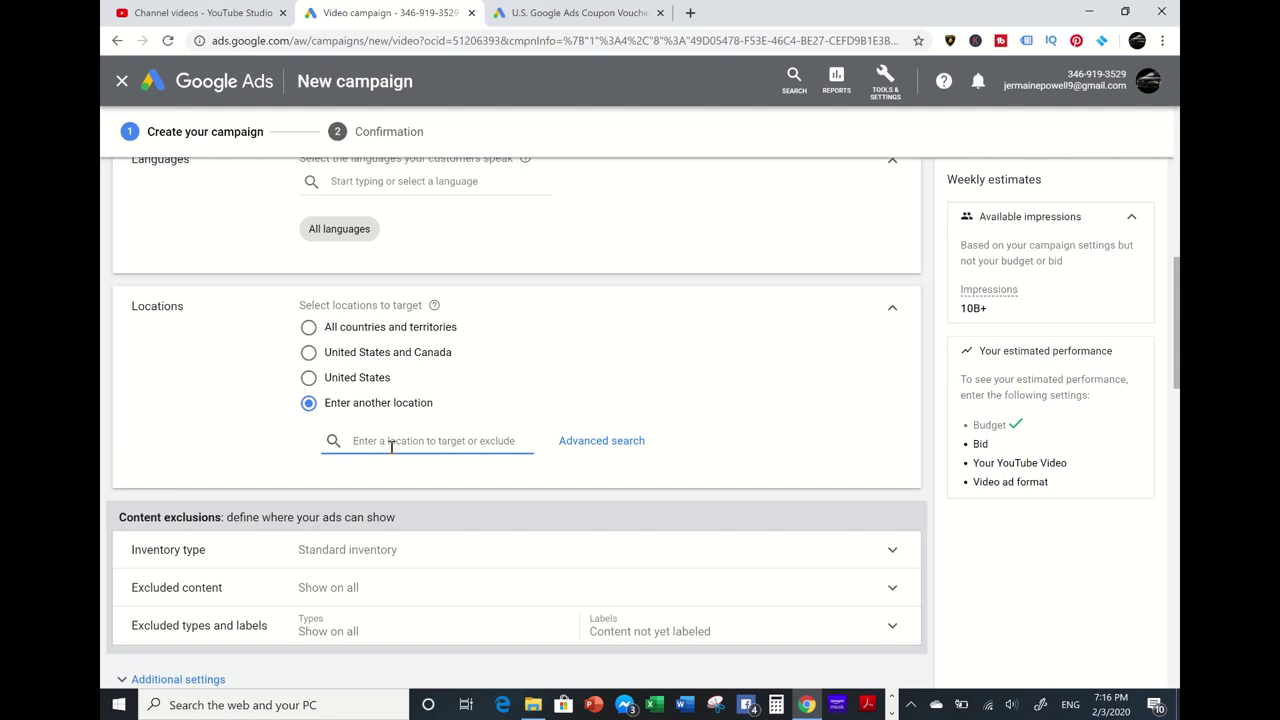
text(United)
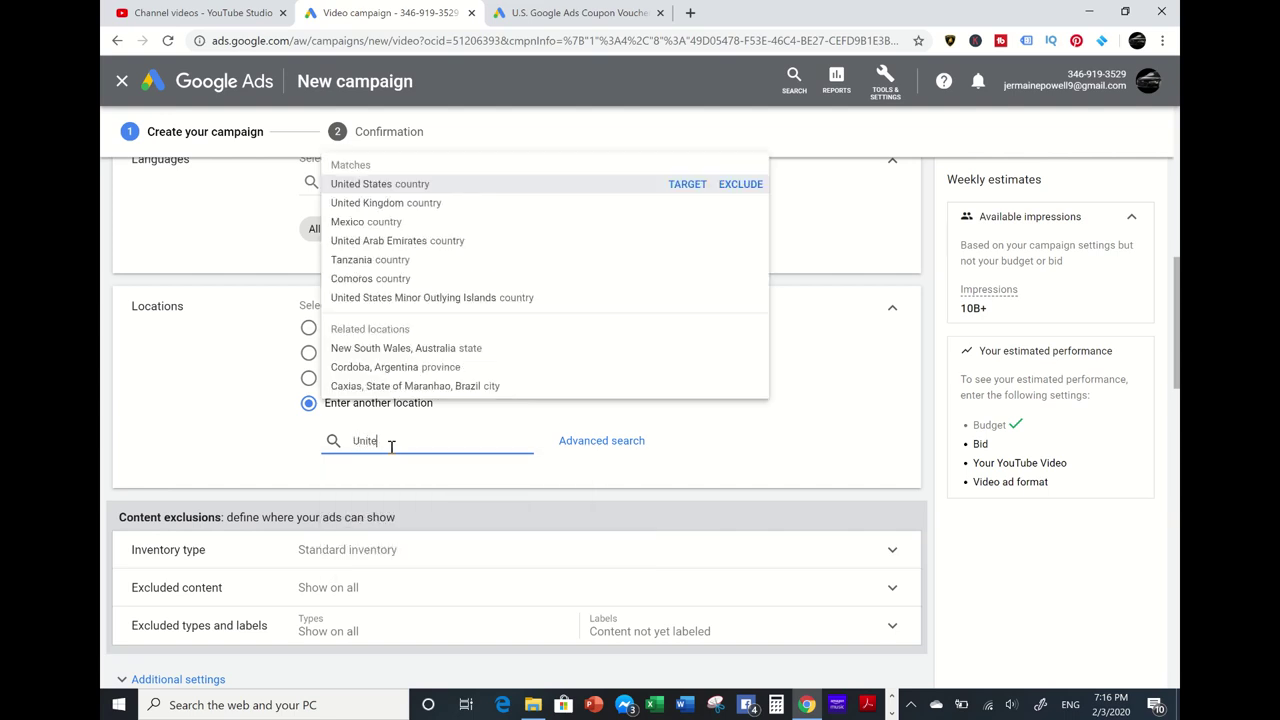
click(687, 184)
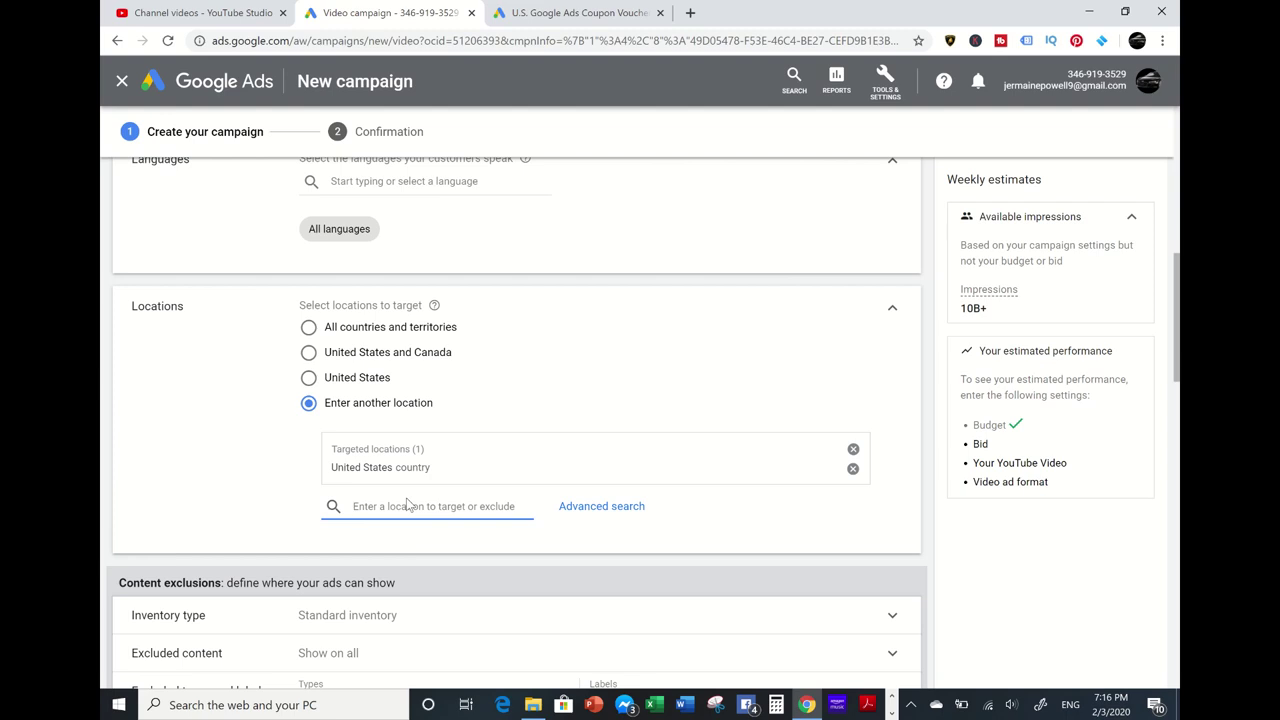
text(Can)
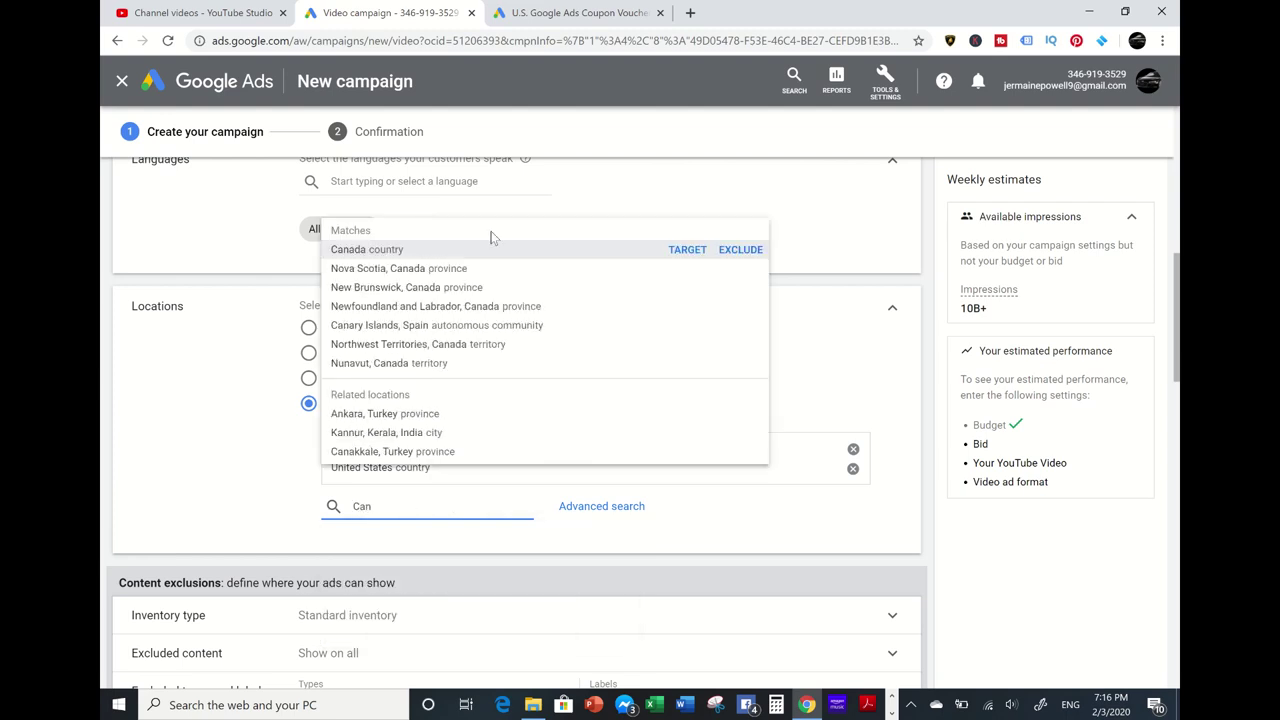
click(687, 249)
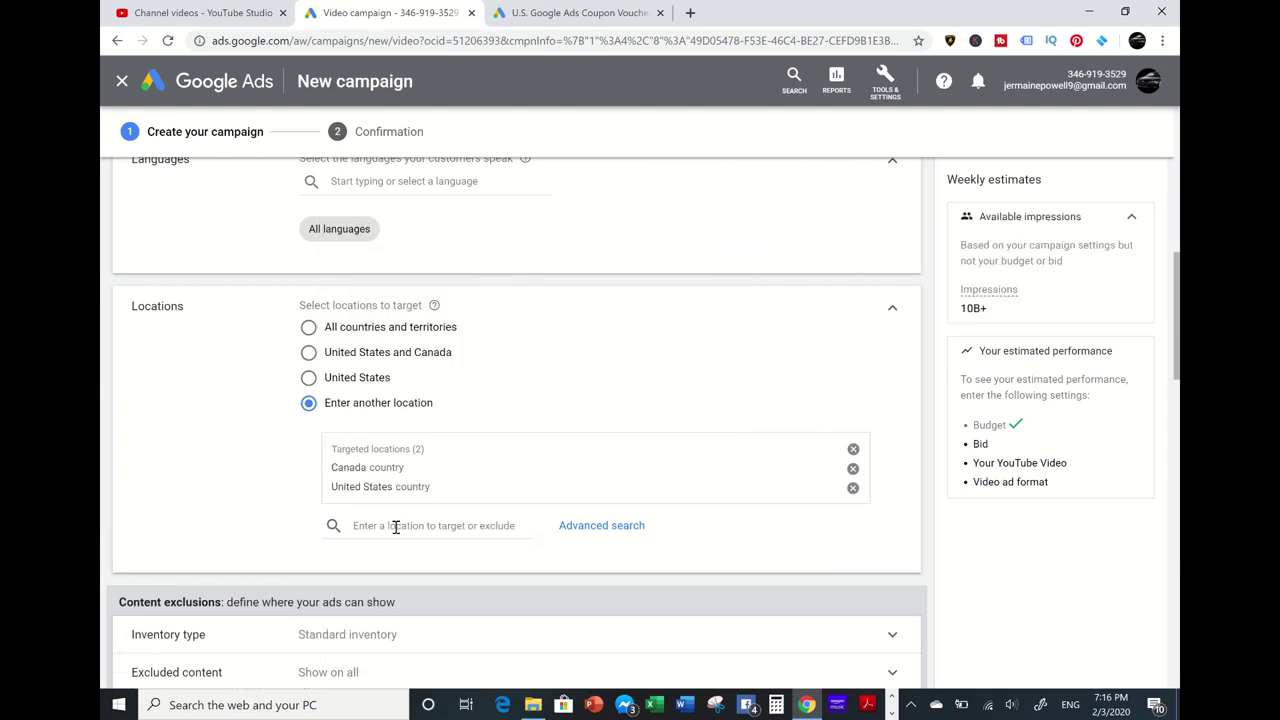
- Add Australia and the United Kingdom to the targeted locations
text(Aust)
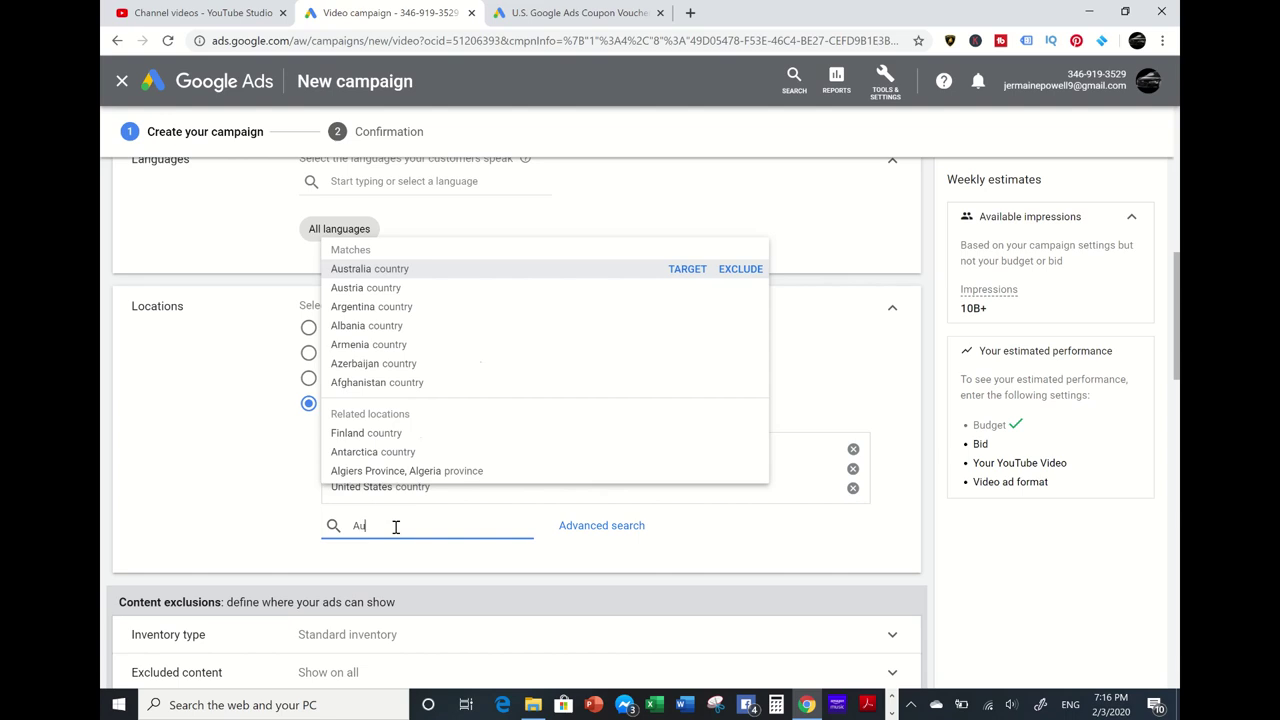
click(687, 269)
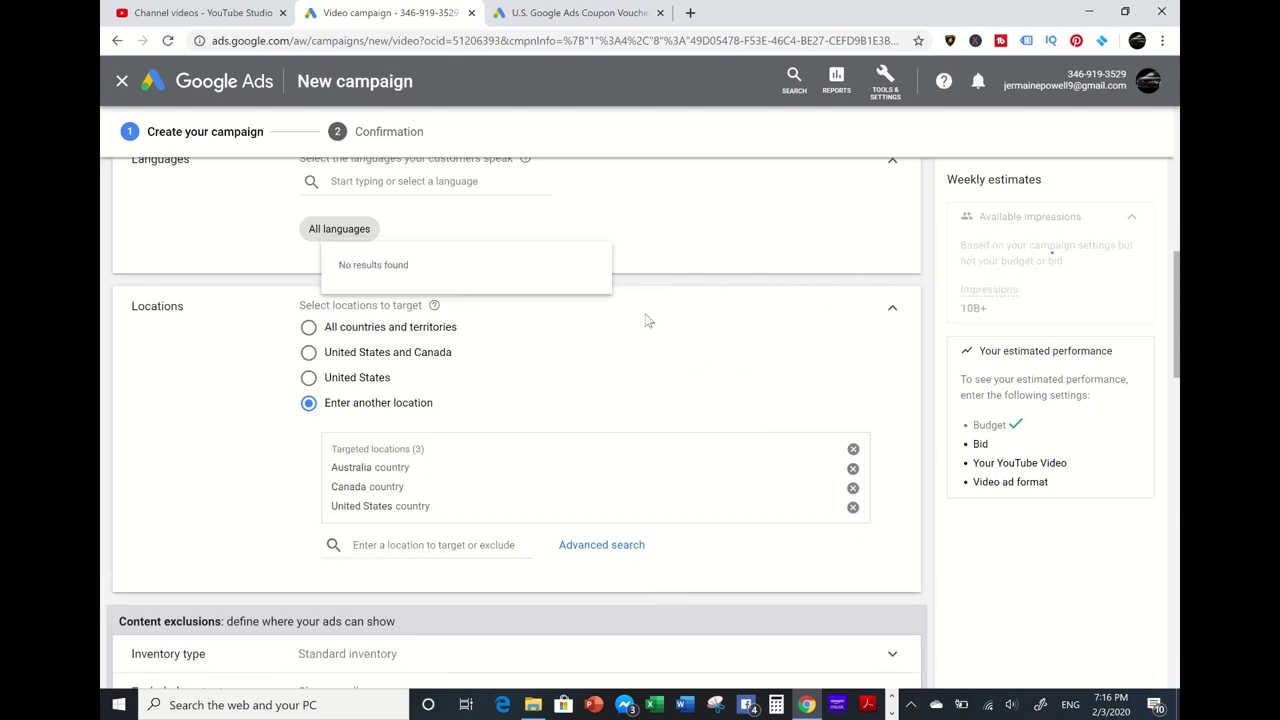
click(412, 543)
text(Unit)
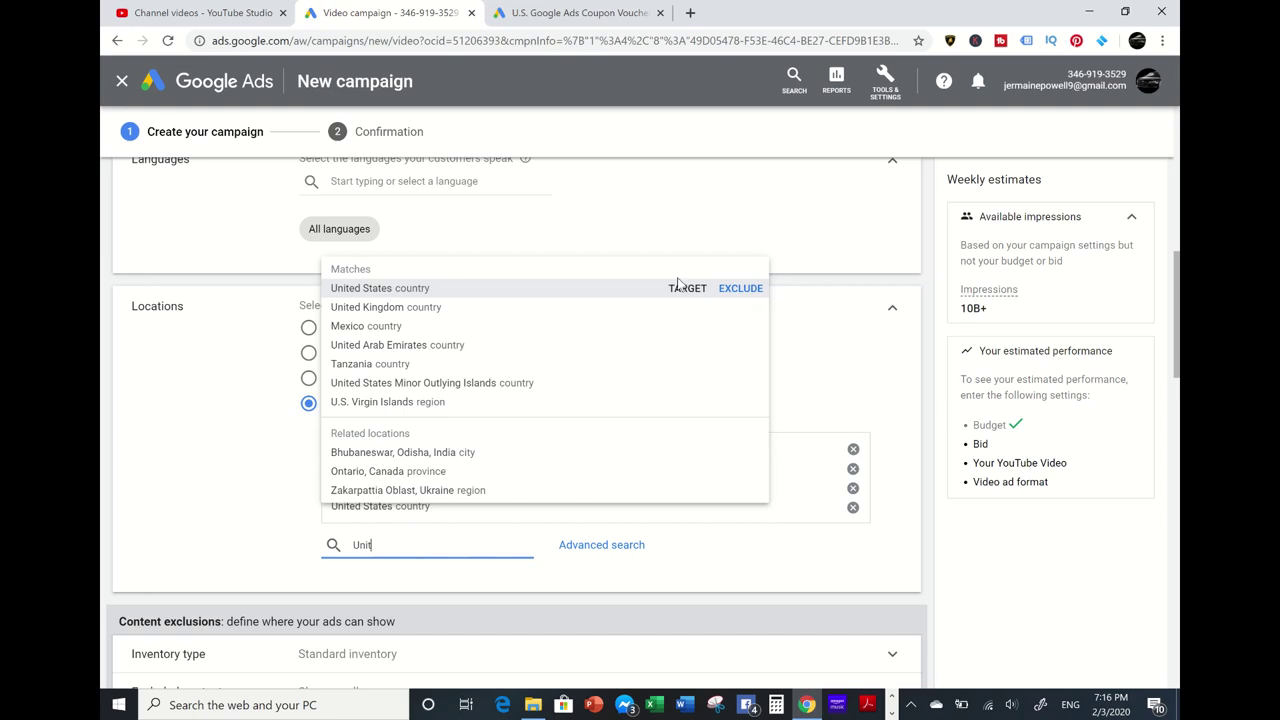
click(687, 307)
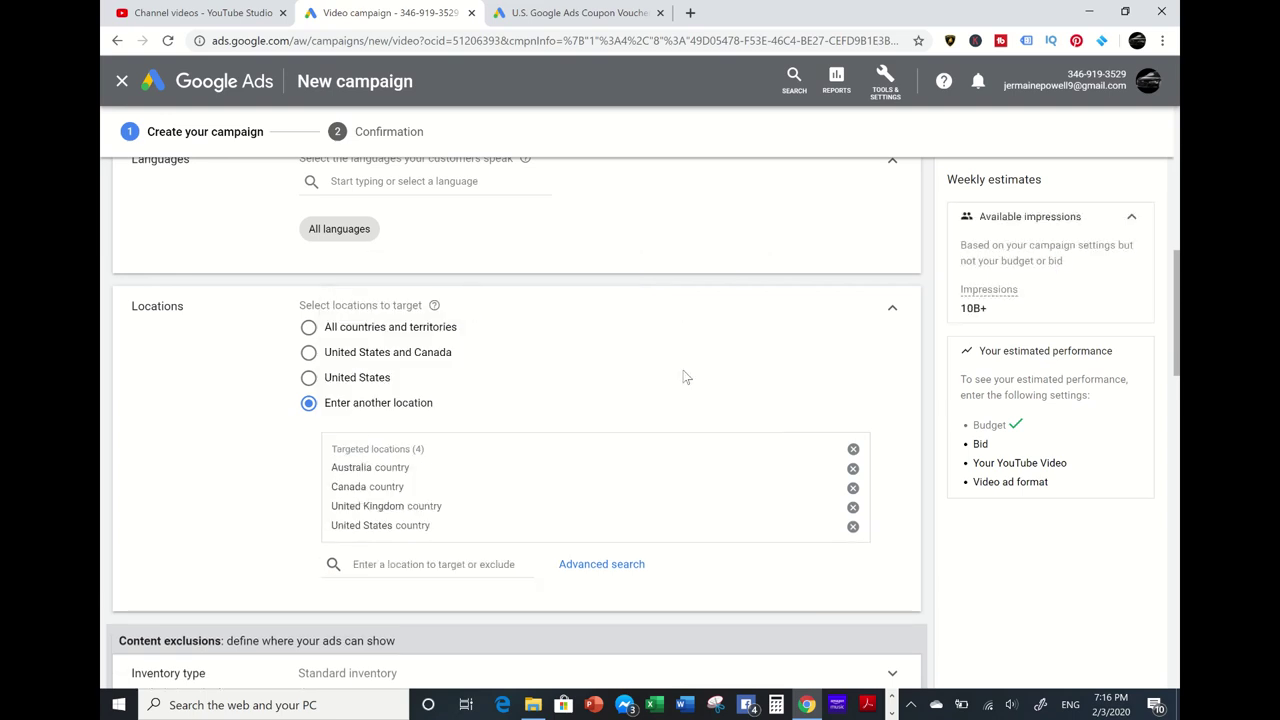
- Review the inventory type options and the excluded content categories under the content exclusions
scroll(685, 377, down, 3)
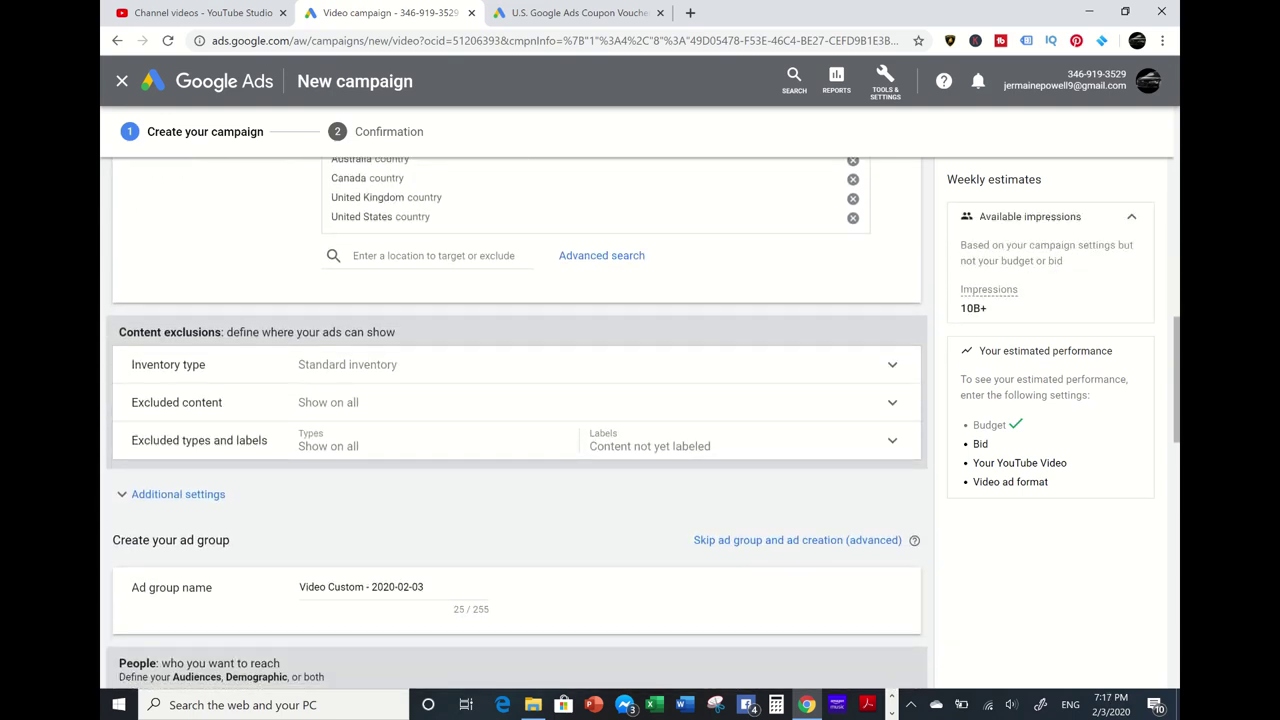
click(557, 331)
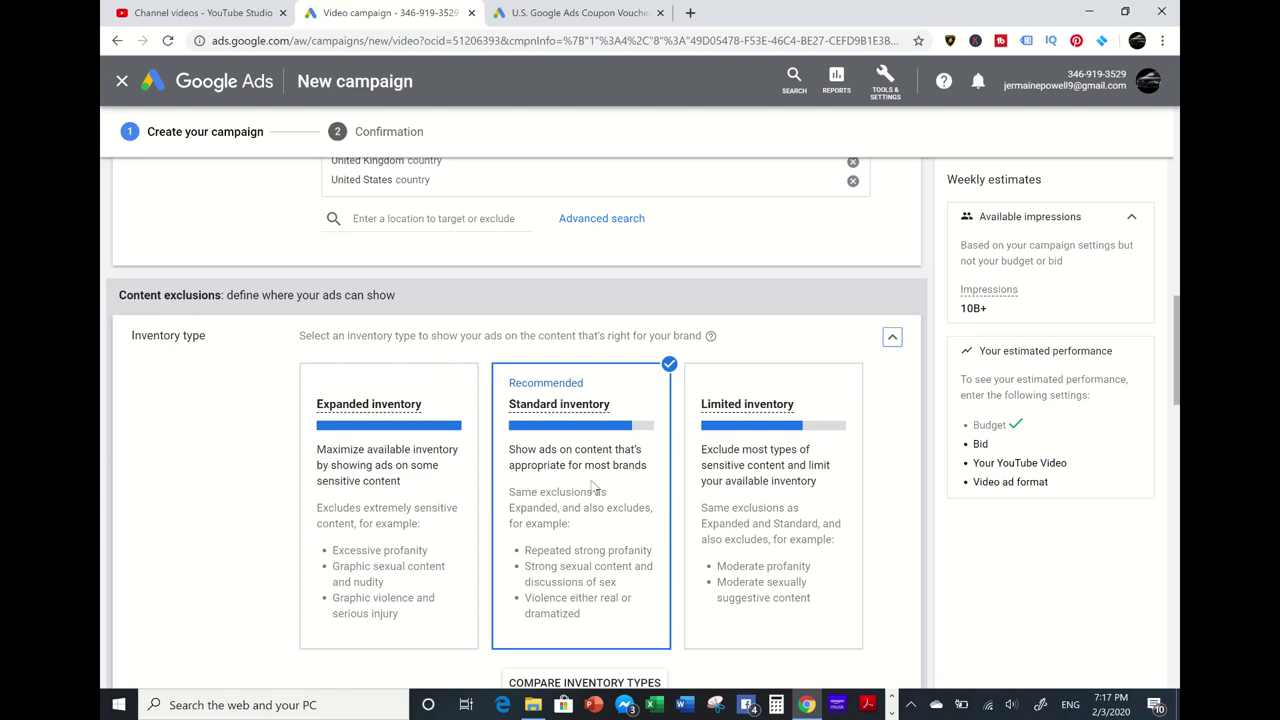
scroll(593, 487, down, 2)
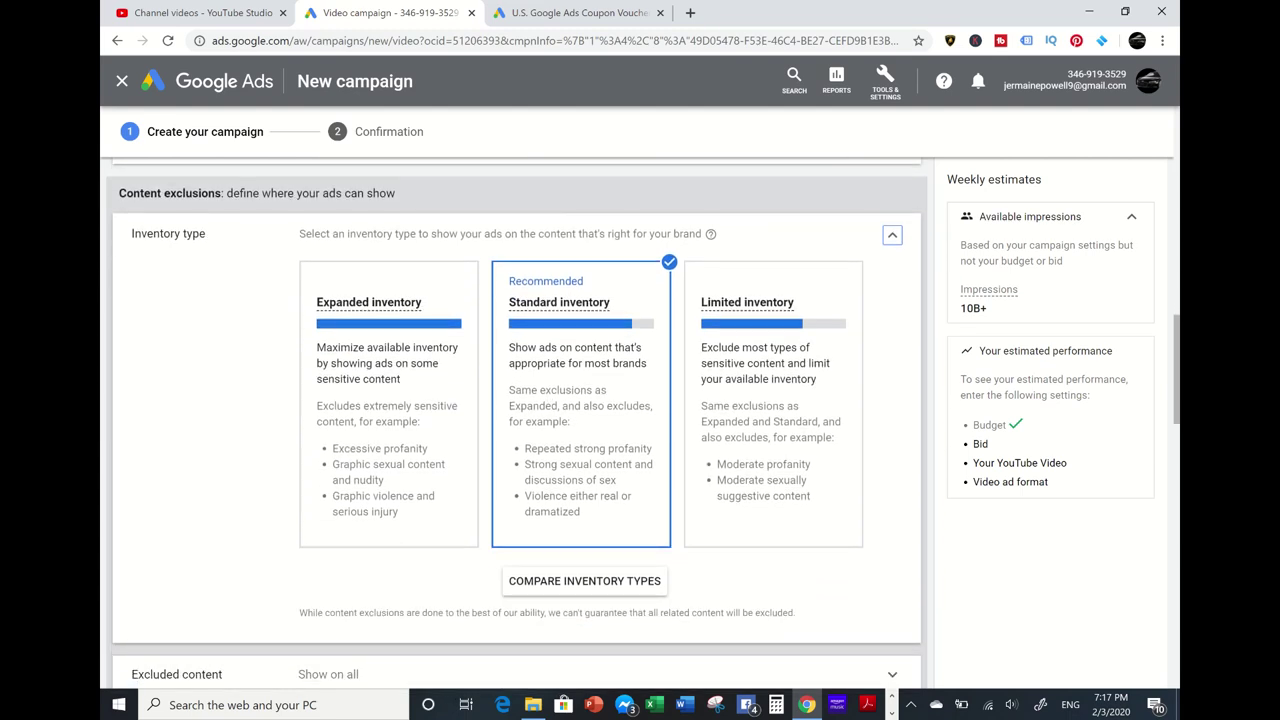
scroll(438, 442, down, 5)
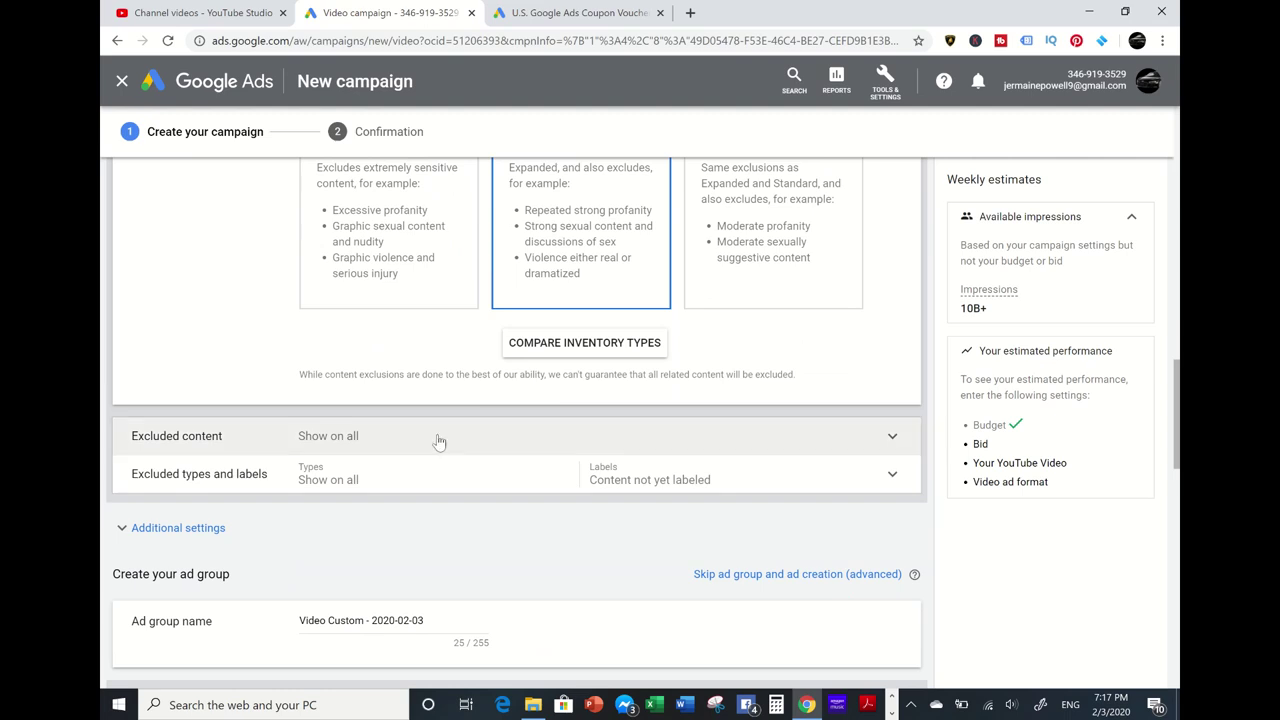
click(532, 446)
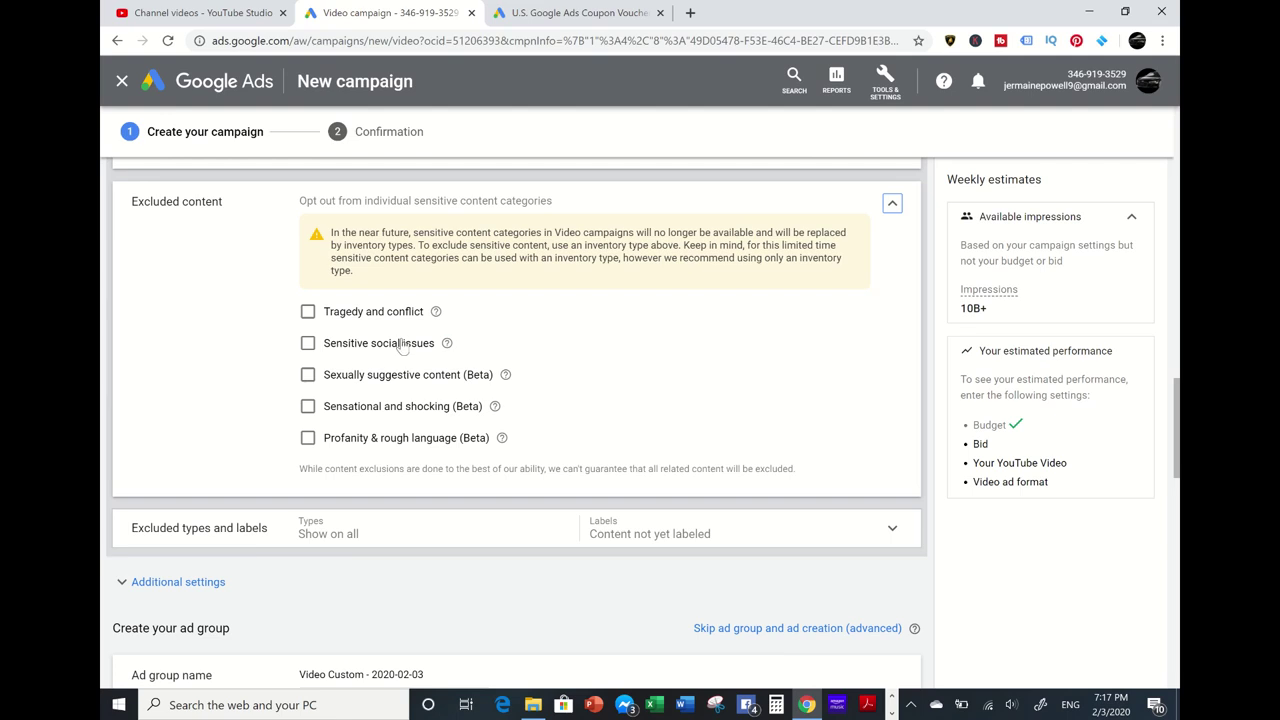
- Remove content not yet labeled from the digital content labels excluded in the campaign's excluded types and labels
scroll(480, 434, down, 2)
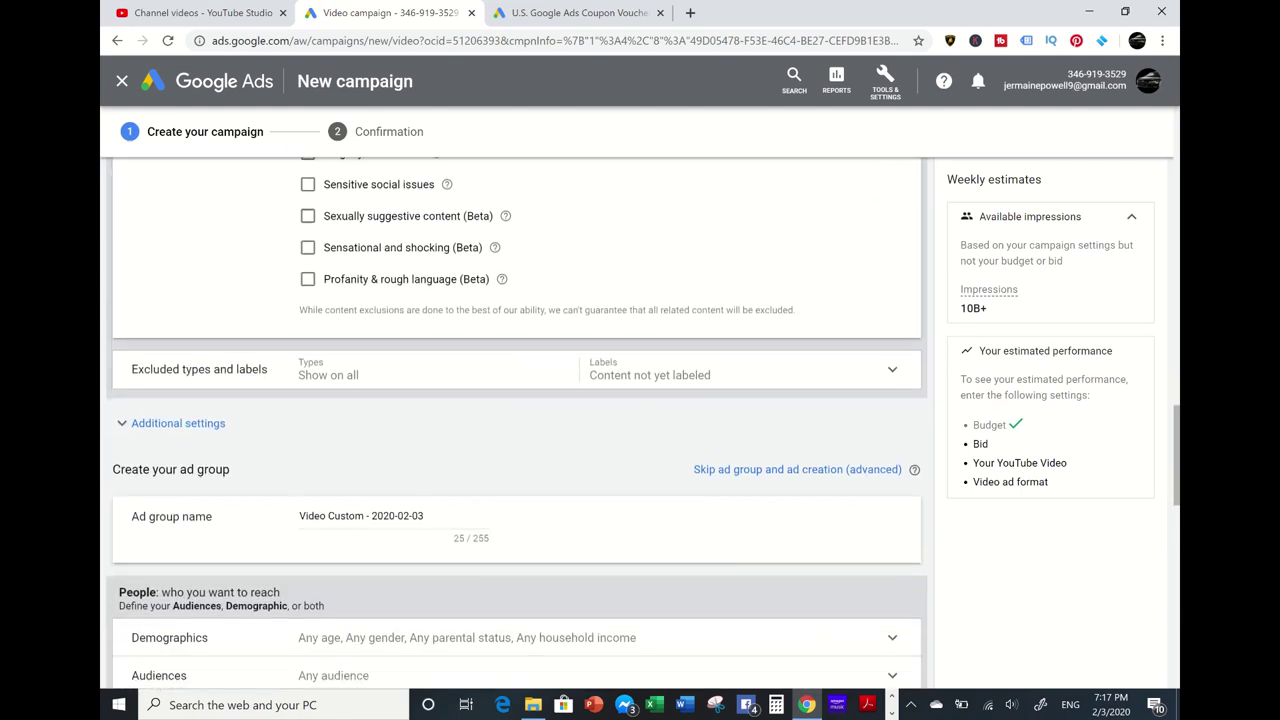
click(402, 375)
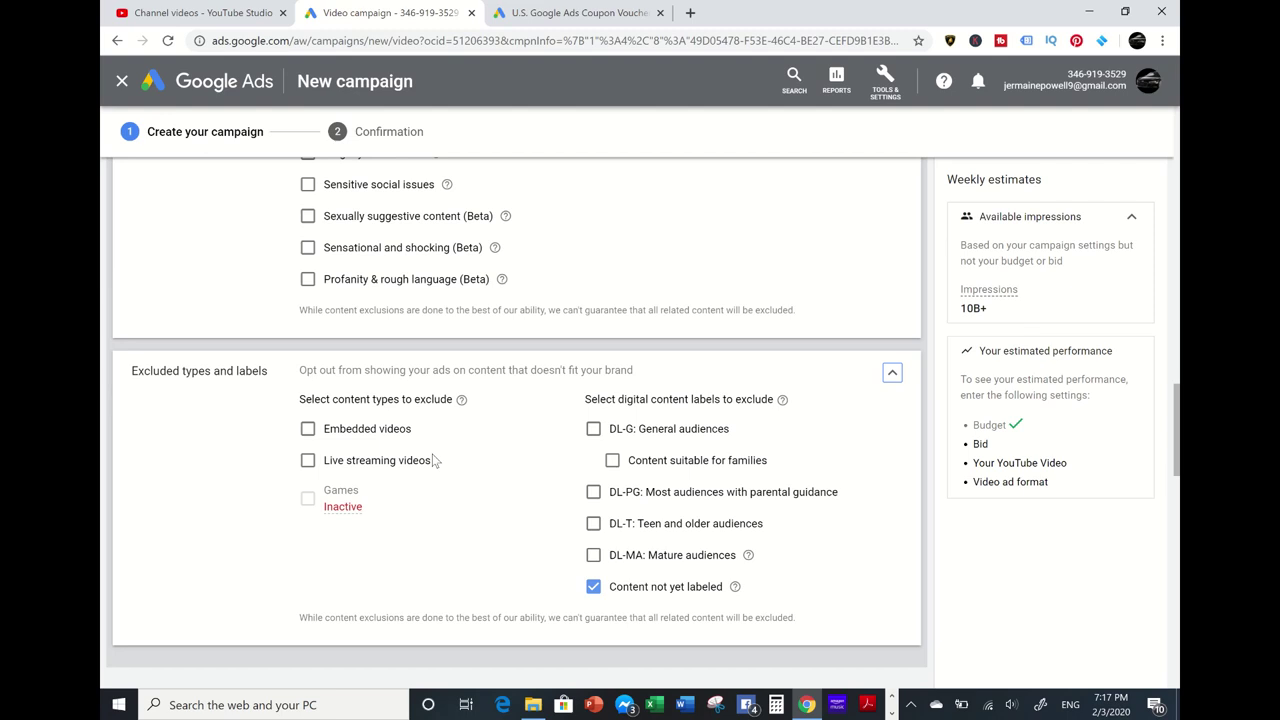
click(594, 592)
- Expand the campaign's additional settings and switch device targeting to specific devices, keeping computers, mobile phones, tablets and TV screens
scroll(516, 420, down, 3)
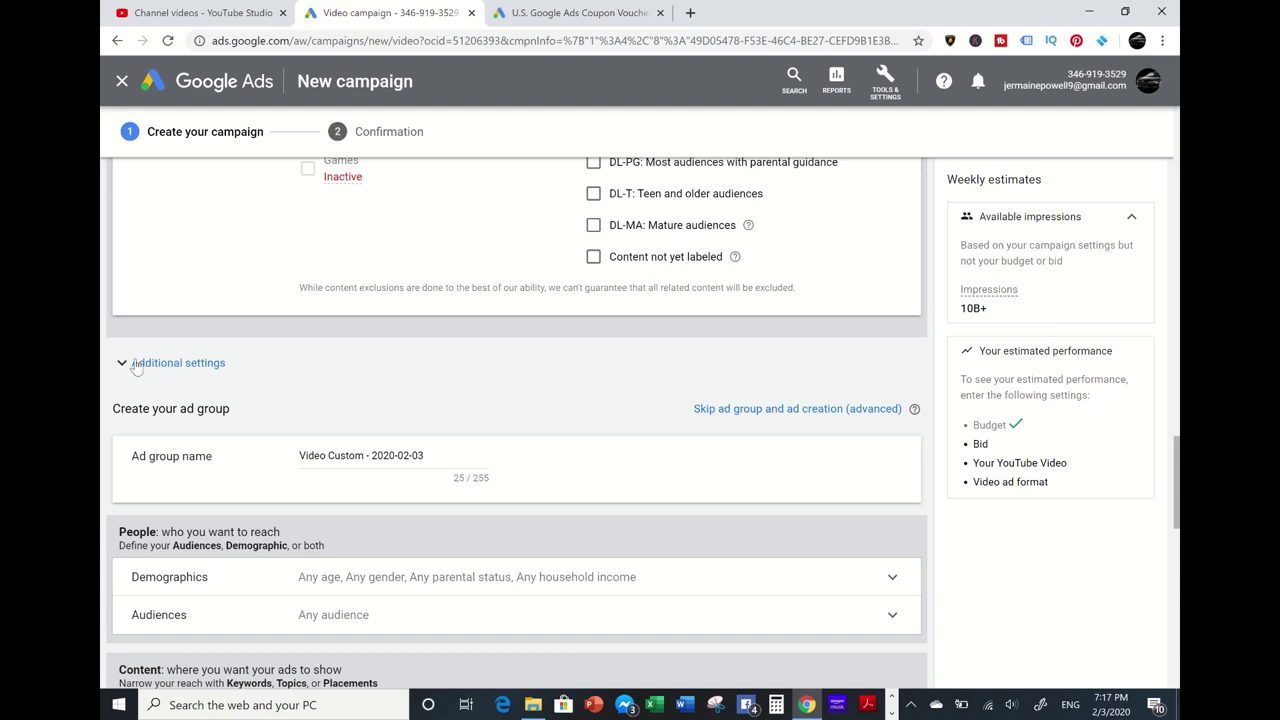
click(137, 364)
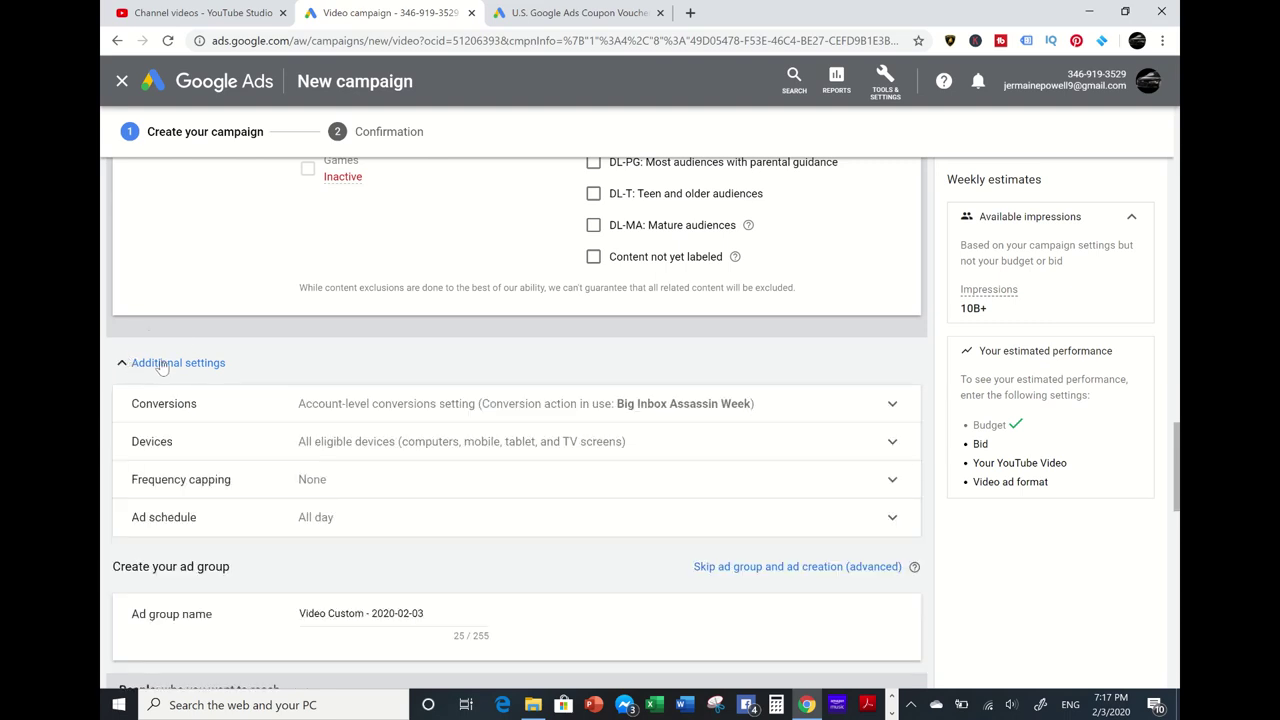
scroll(160, 366, down, 1)
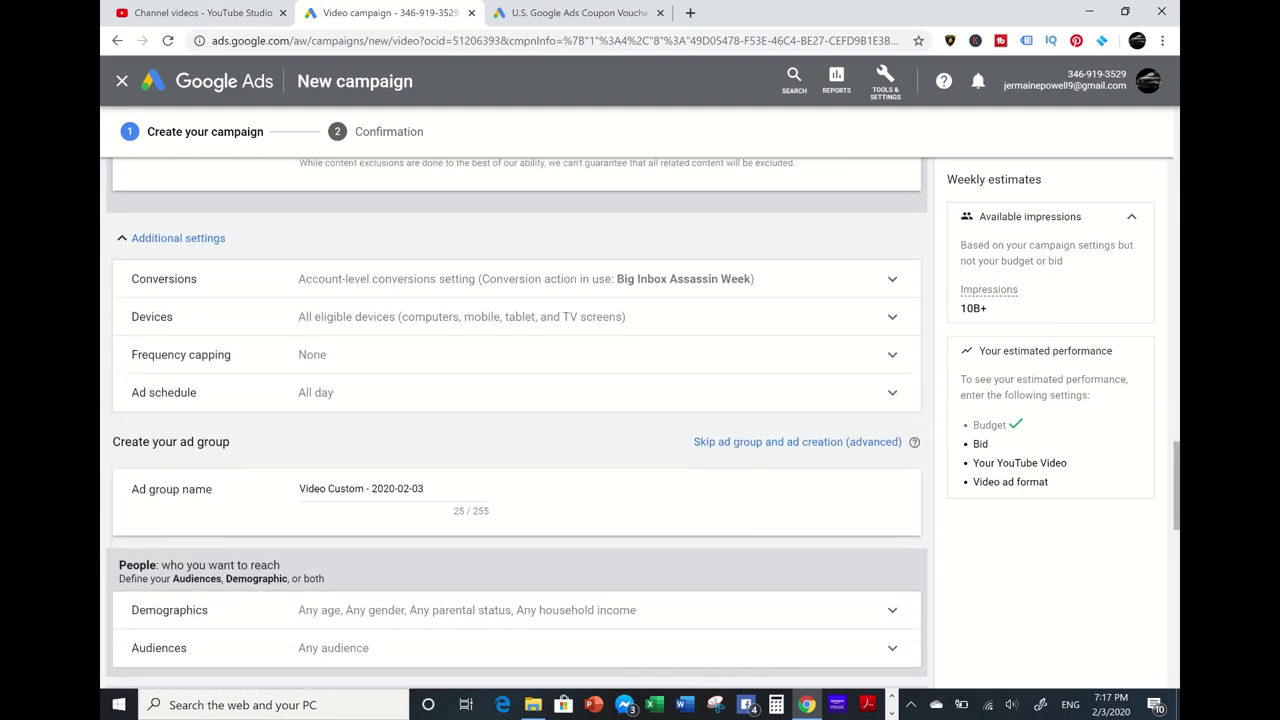
click(465, 312)
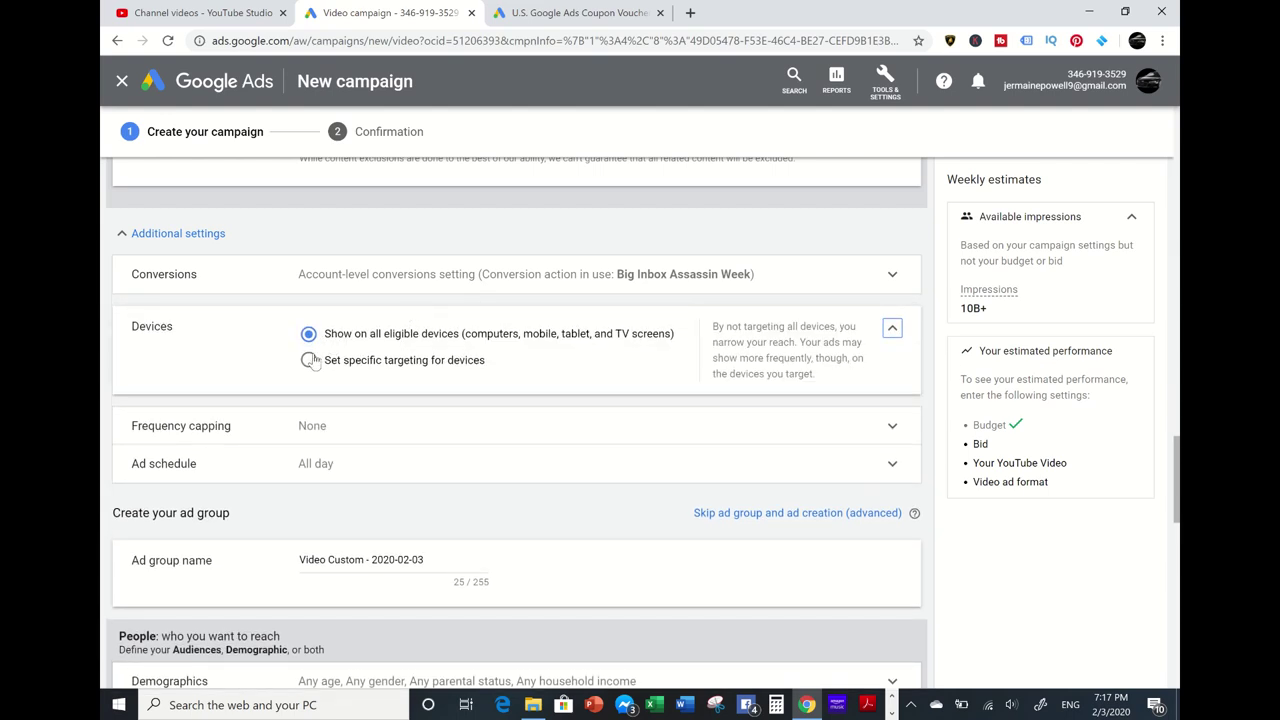
click(309, 361)
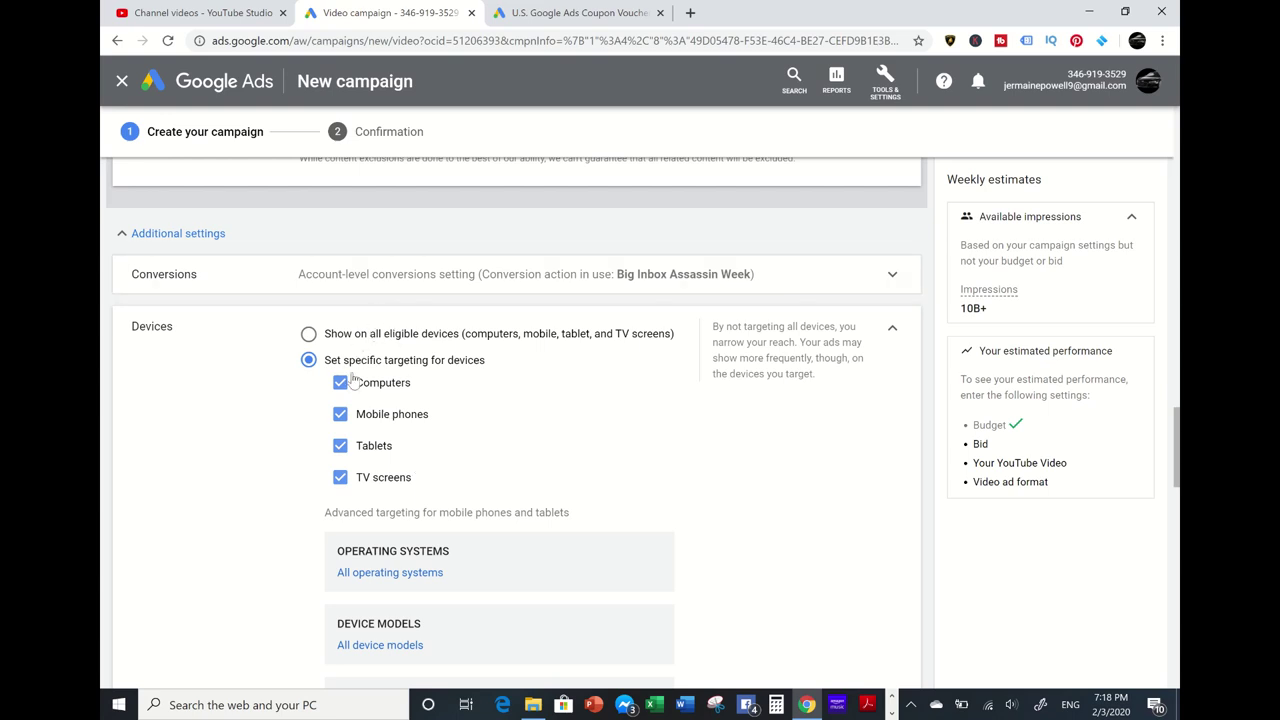
- Try capping the campaign's impression frequency at 1 per week, and turn the cap off again
scroll(481, 493, down, 4)
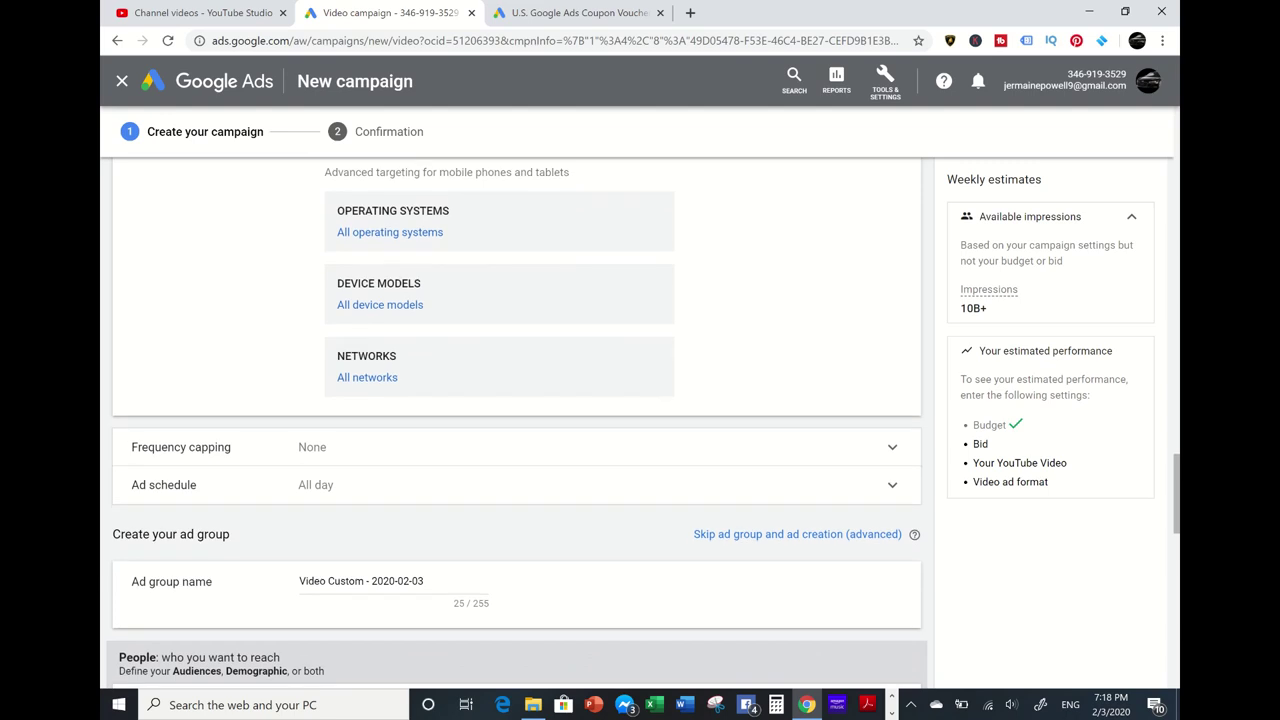
click(384, 466)
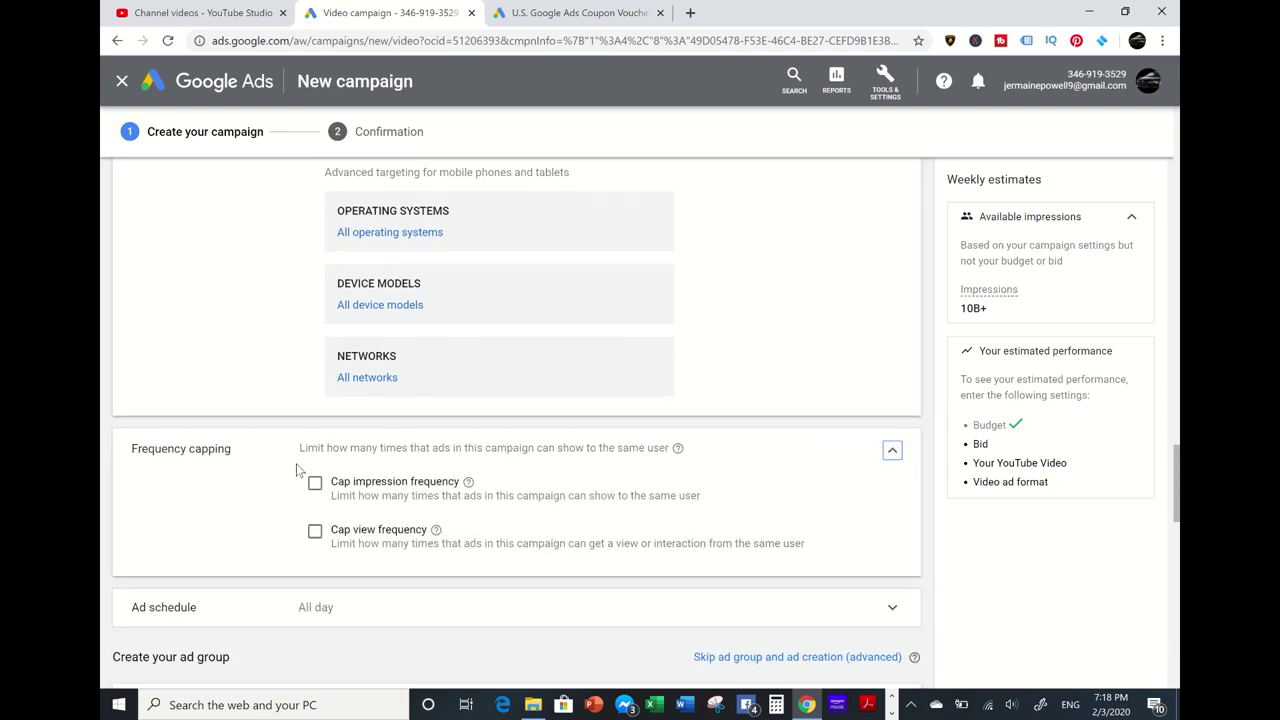
click(315, 483)
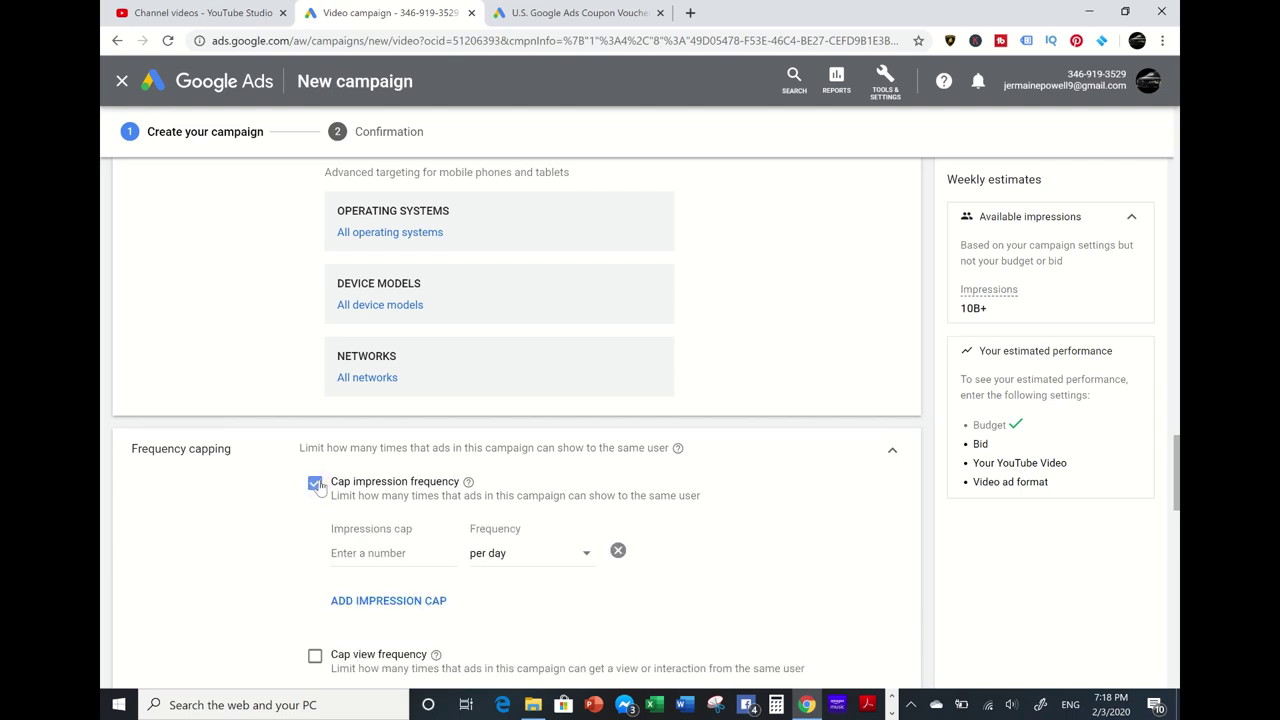
click(395, 556)
text(1)
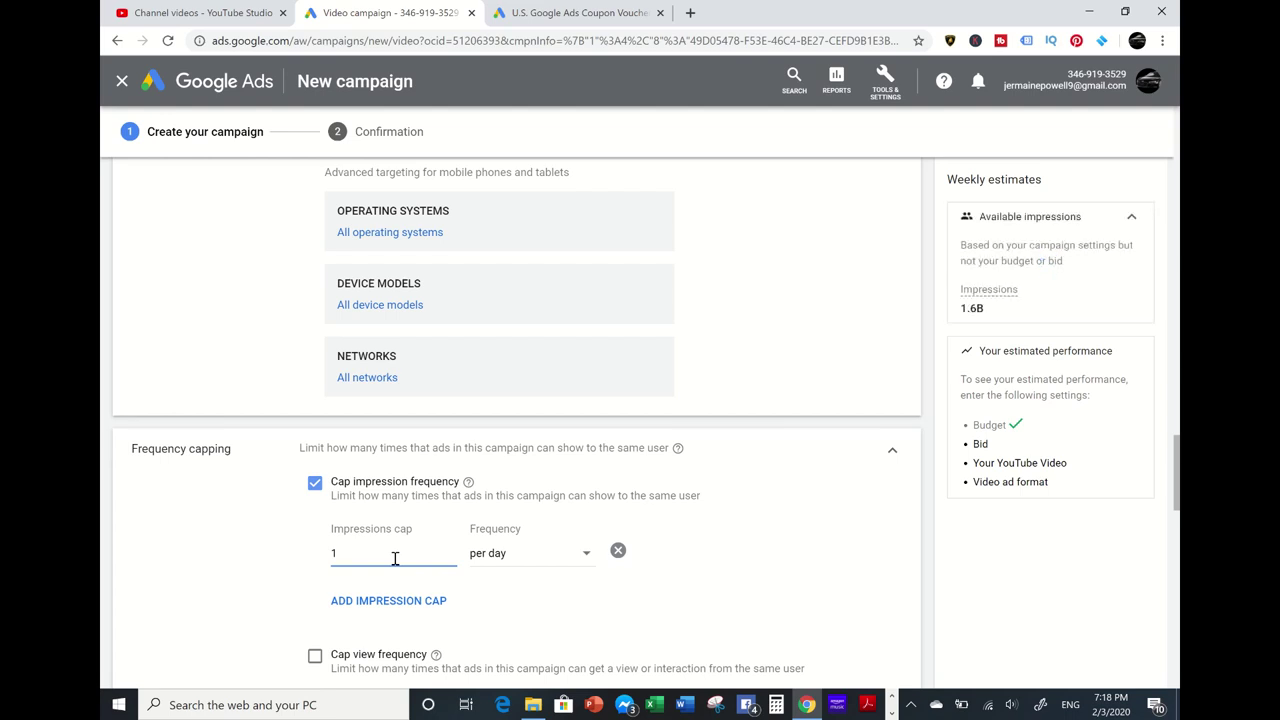
click(543, 568)
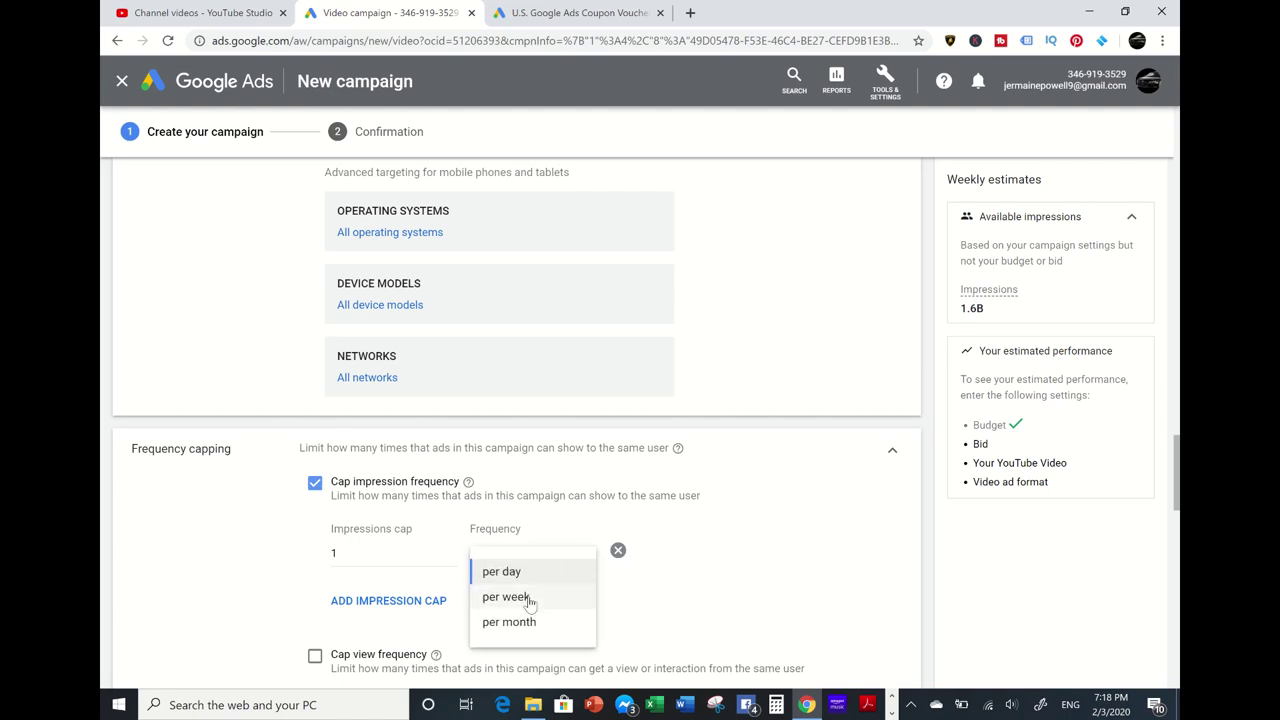
click(530, 598)
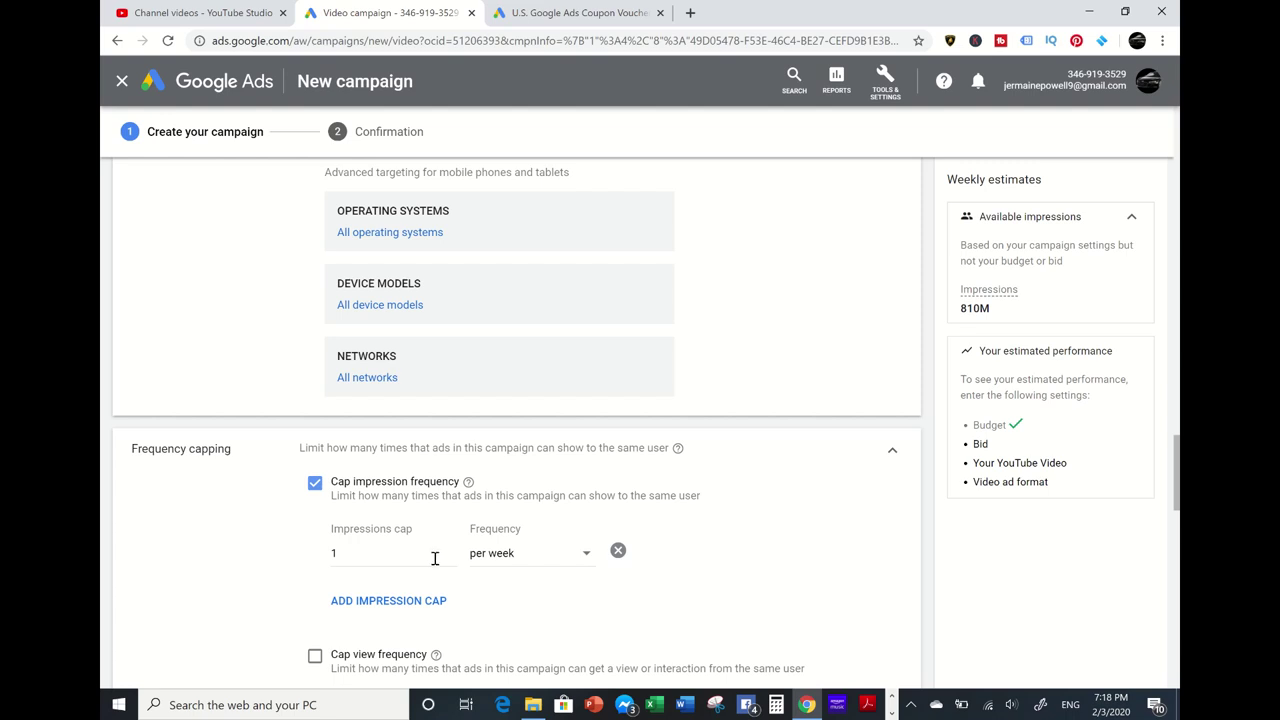
click(318, 492)
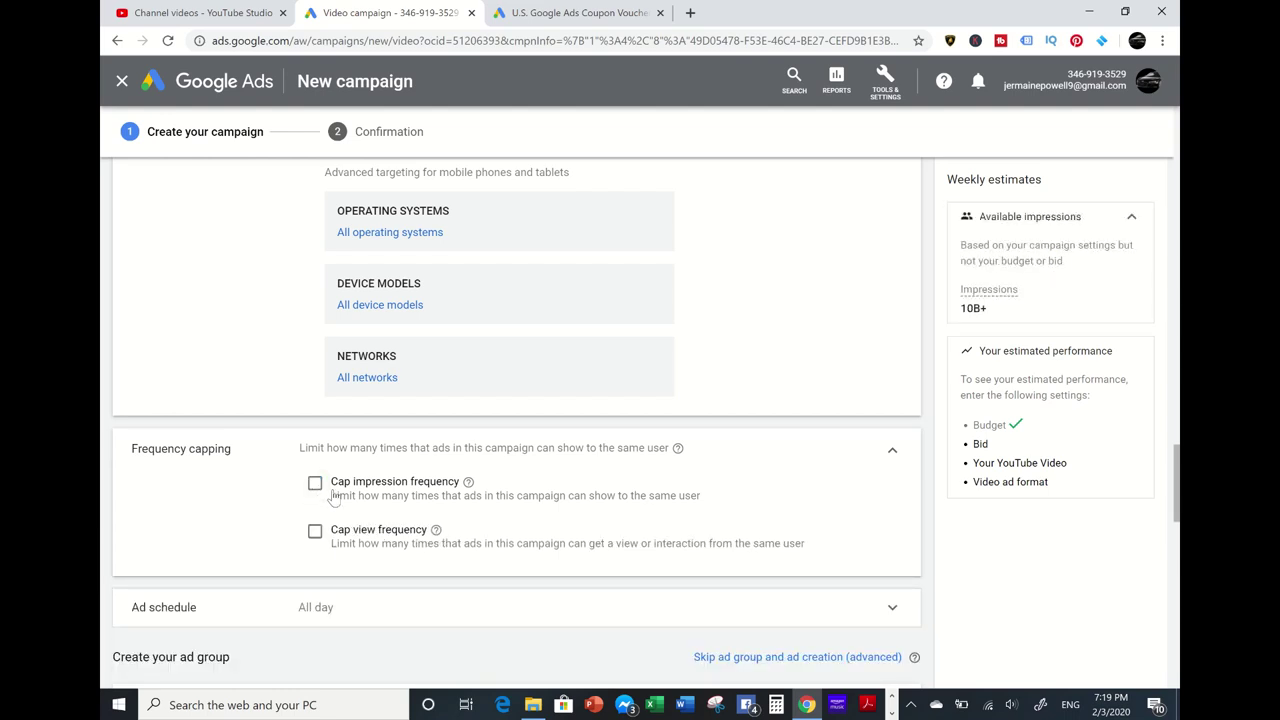
- Replace the default ad group name with "test 1125"
scroll(525, 520, down, 1)
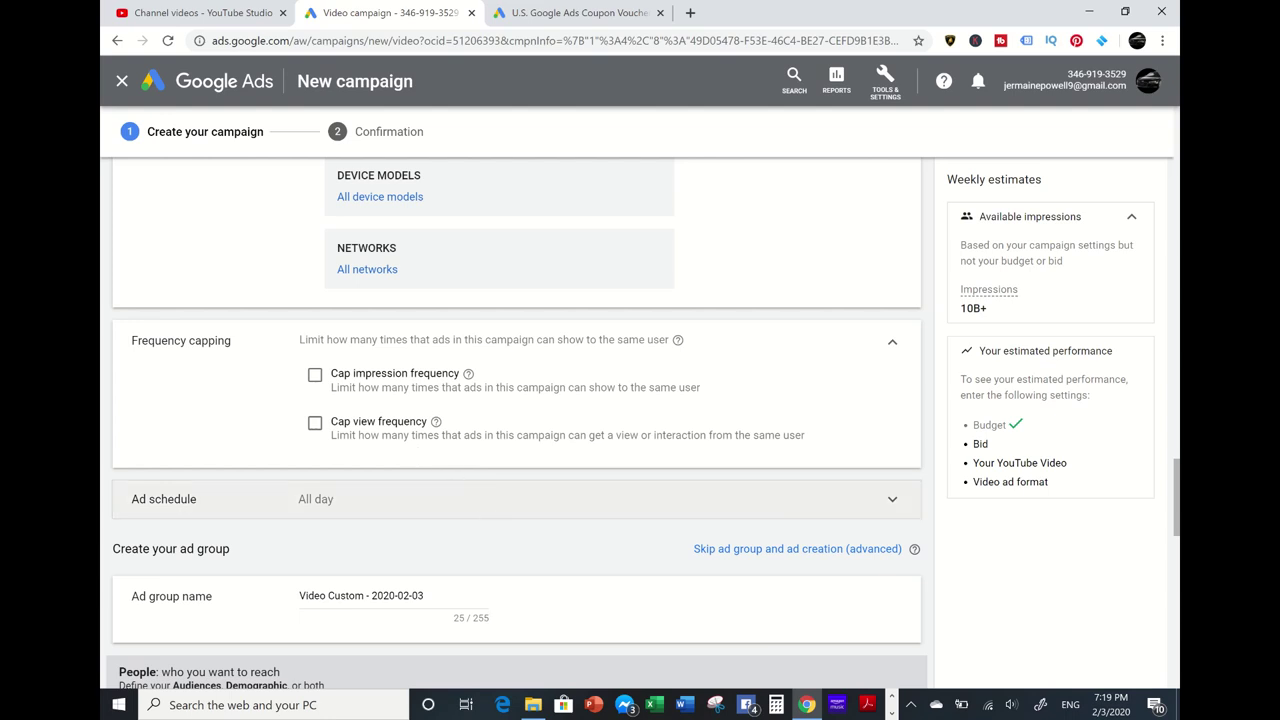
scroll(413, 336, down, 3)
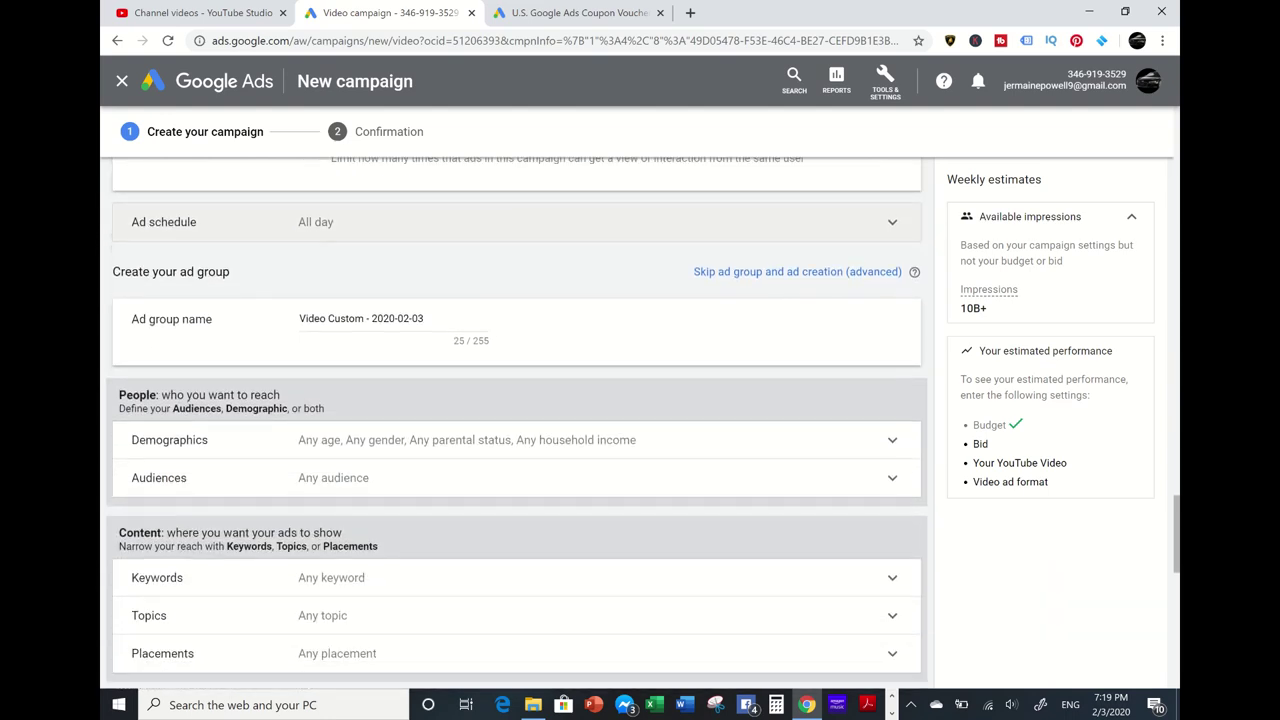
click(428, 319)
key(BackSpace)
key(BackSpace)
key(BackSpace)
key(BackSpace)
key(BackSpace)
key(BackSpace)
key(BackSpace)
key(BackSpace)
key(BackSpace)
key(BackSpace)
key(BackSpace)
key(BackSpace)
key(BackSpace)
key(BackSpace)
key(BackSpace)
key(BackSpace)
key(BackSpace)
key(BackSpace)
key(BackSpace)
key(BackSpace)
key(BackSpace)
key(BackSpace)
key(BackSpace)
key(BackSpace)
key(BackSpace)
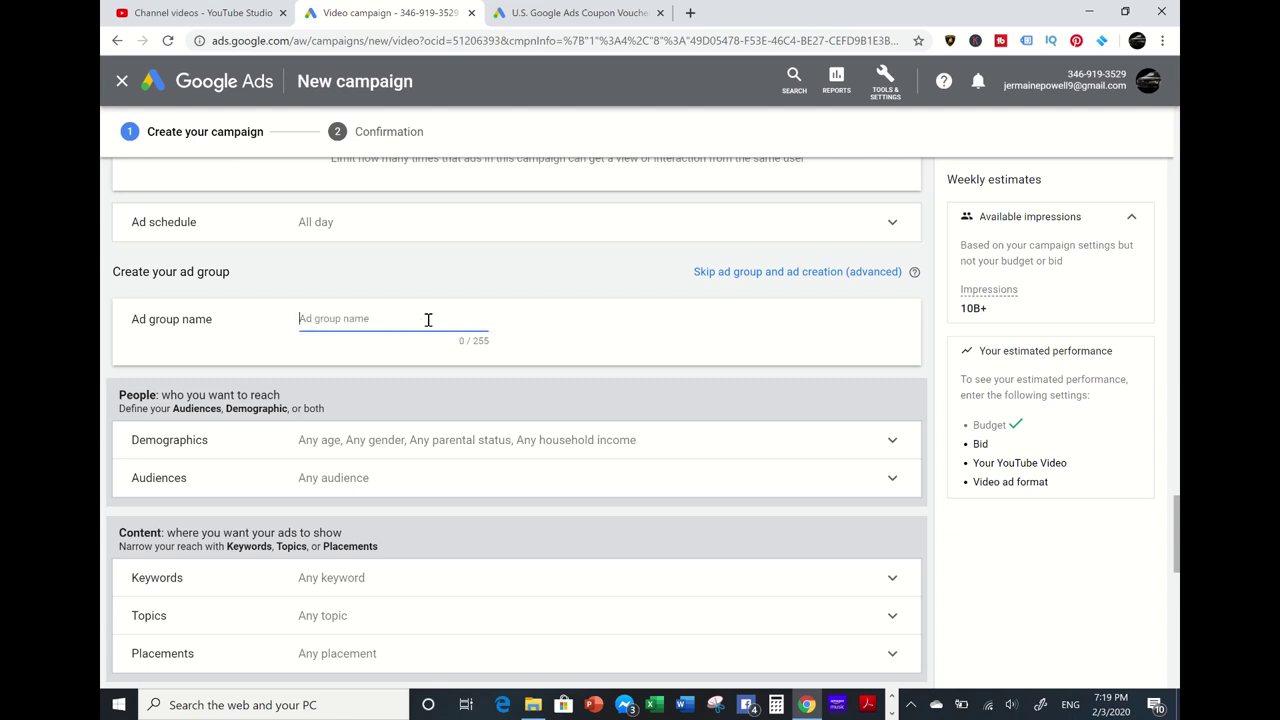
text(test 112)
scroll(428, 319, down, 2)
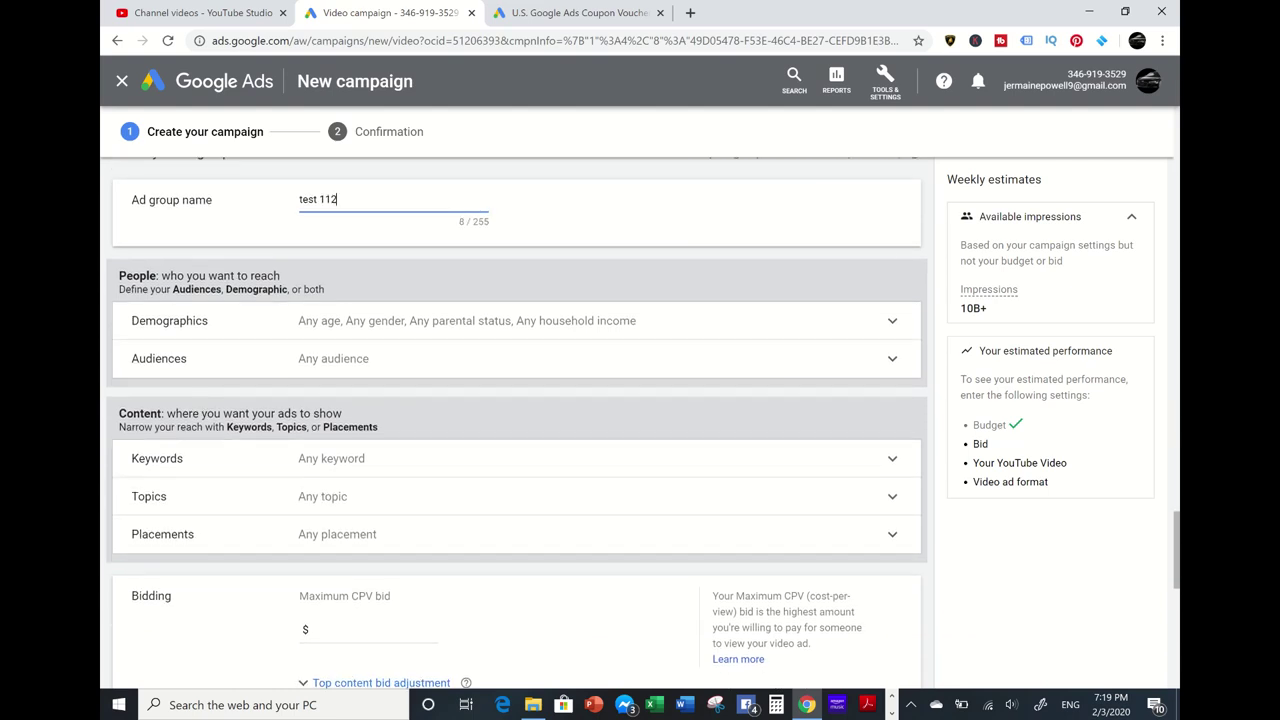
text(5)
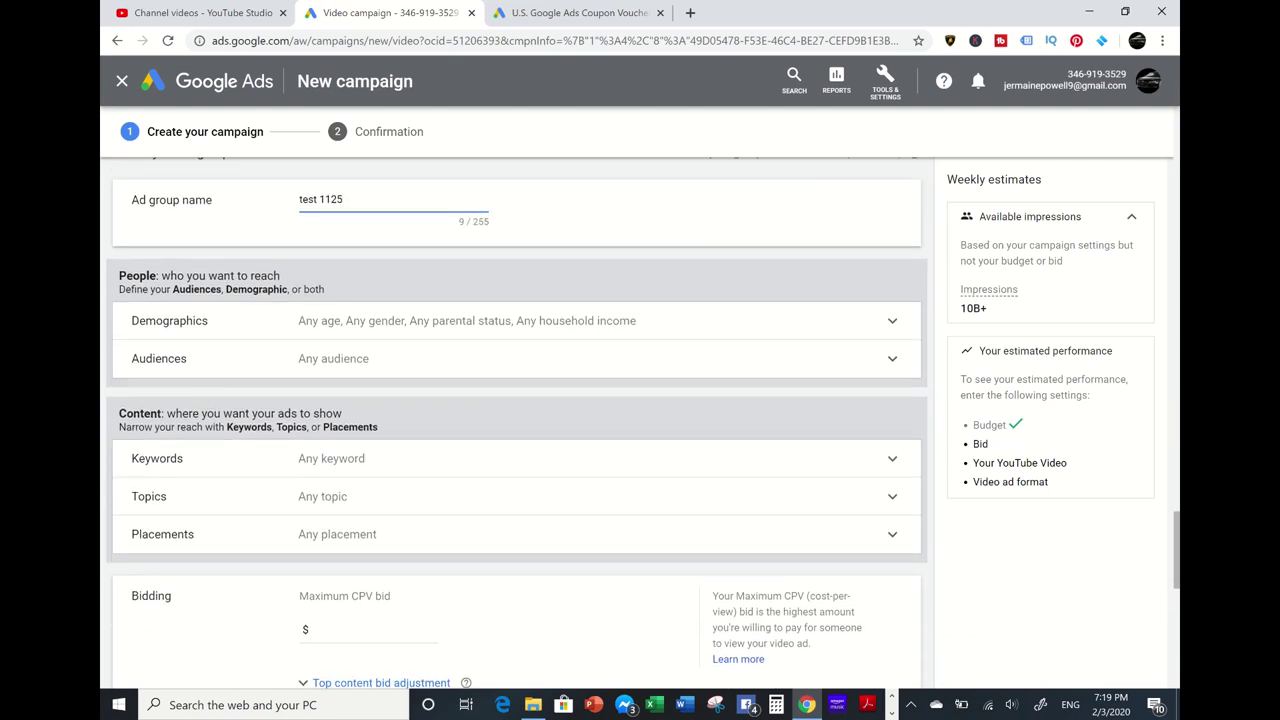
- Review the ad group's demographic targeting options for gender, age, parental status and household income
click(553, 338)
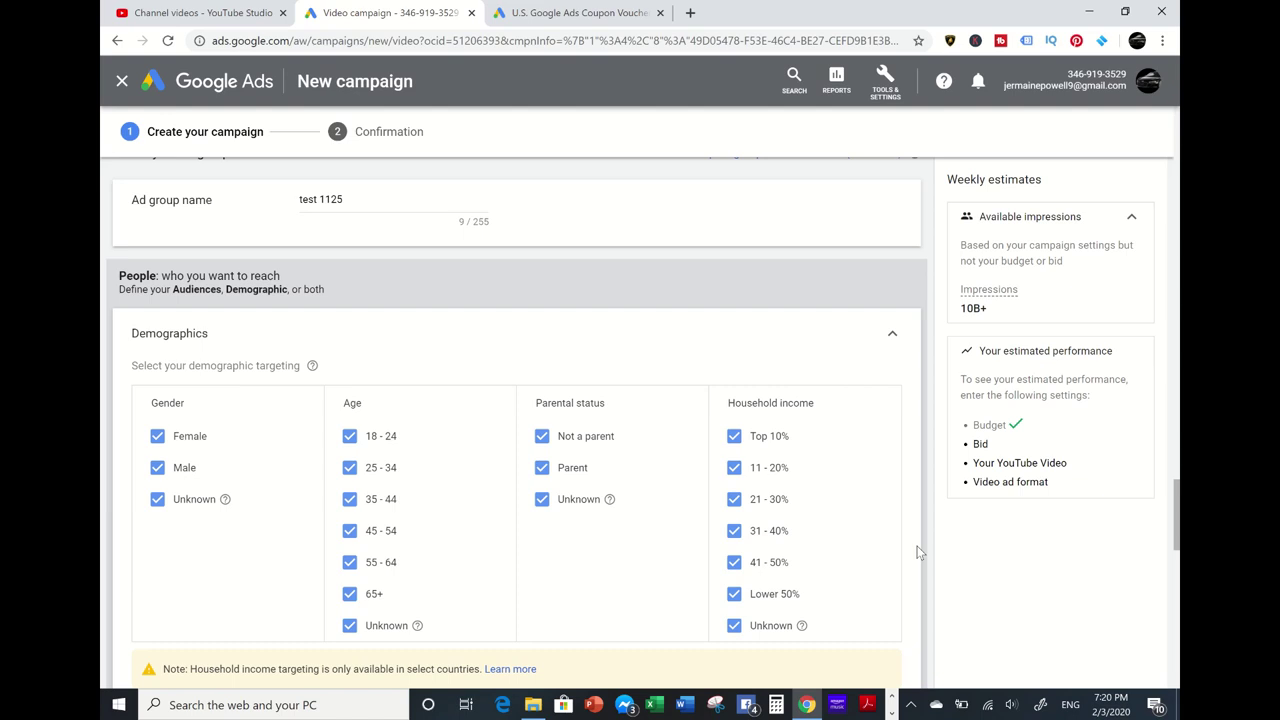
scroll(917, 546, down, 2)
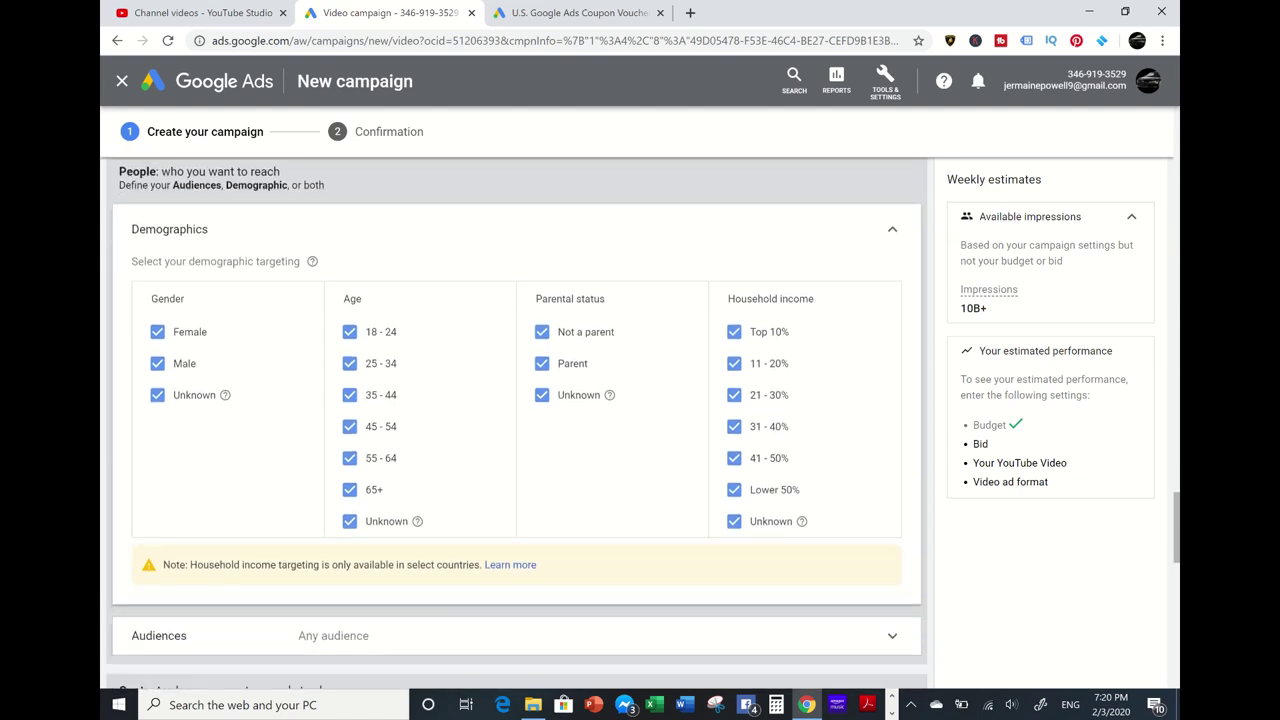
scroll(755, 473, down, 5)
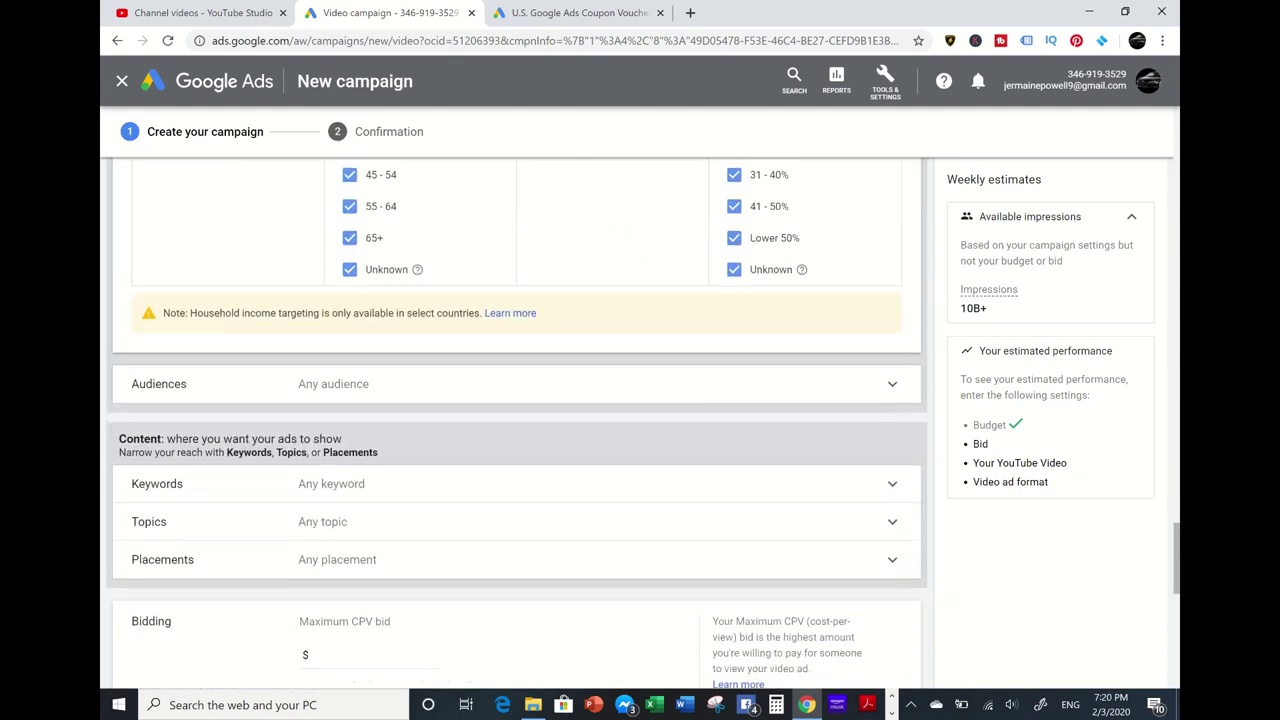
- Open the ad group's audience targeting and search the audiences for "youtube ads"
click(435, 369)
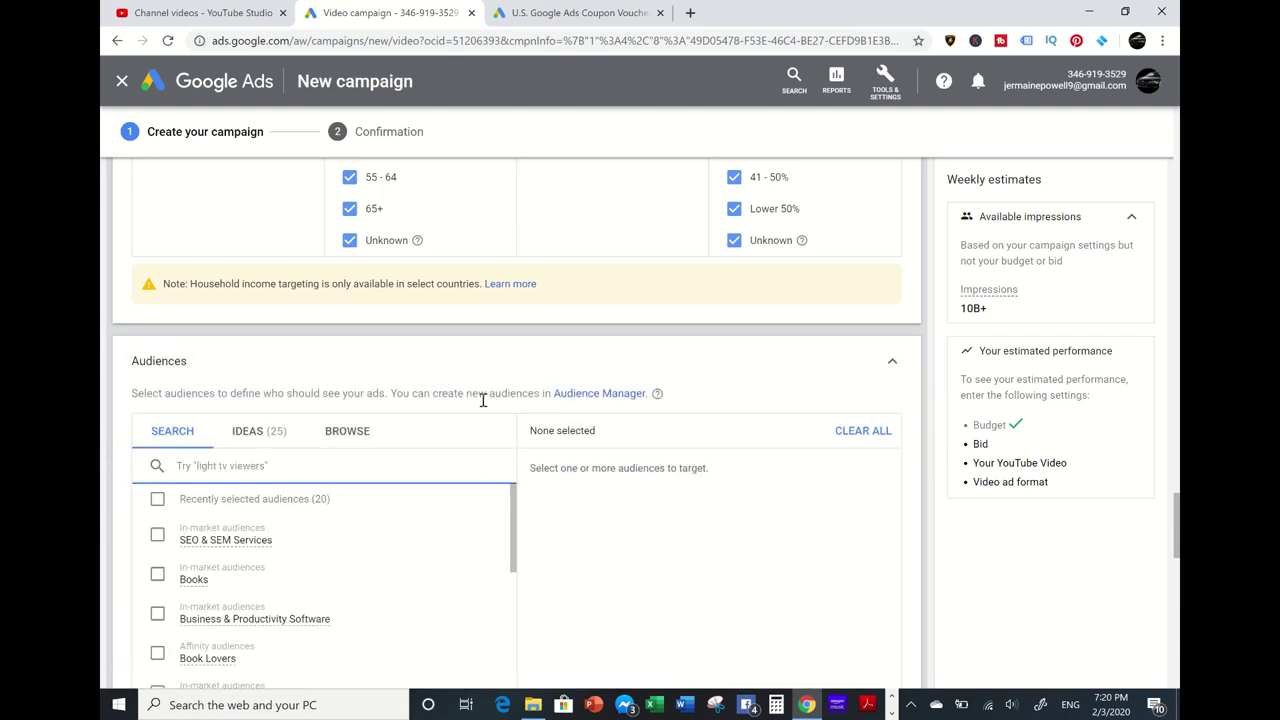
scroll(482, 400, down, 2)
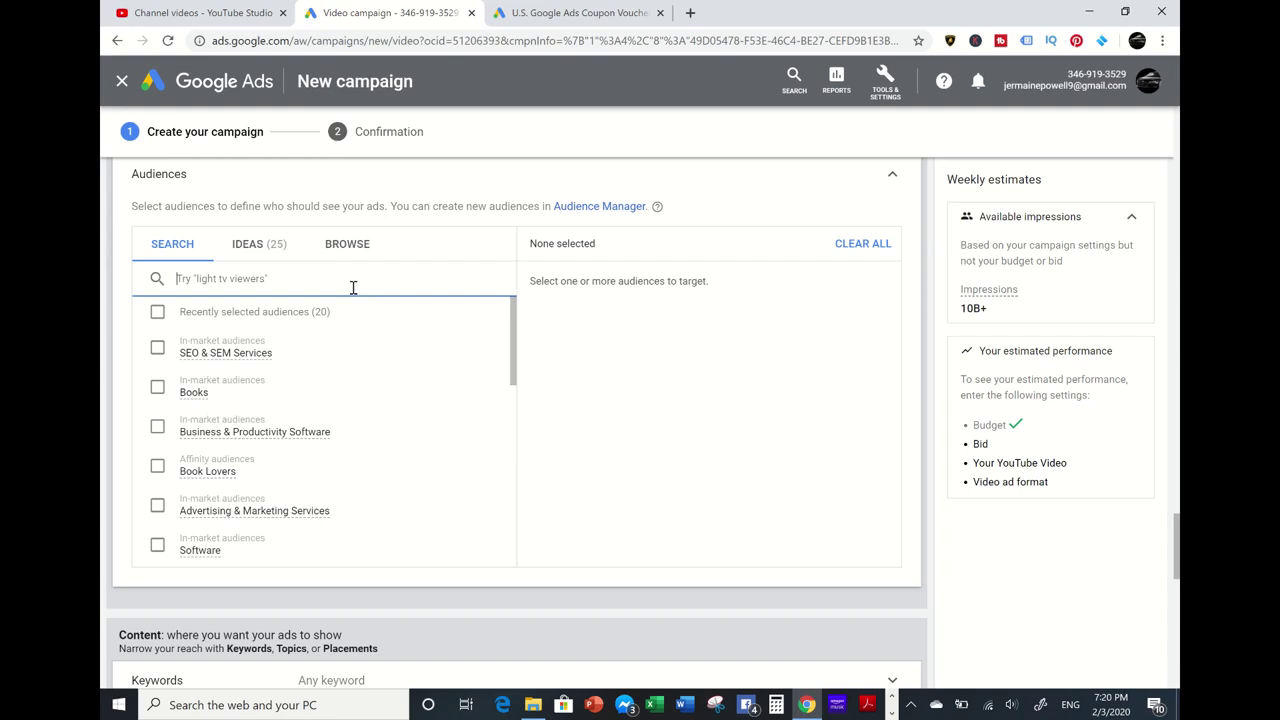
text(you)
text(t)
key(BackSpace)
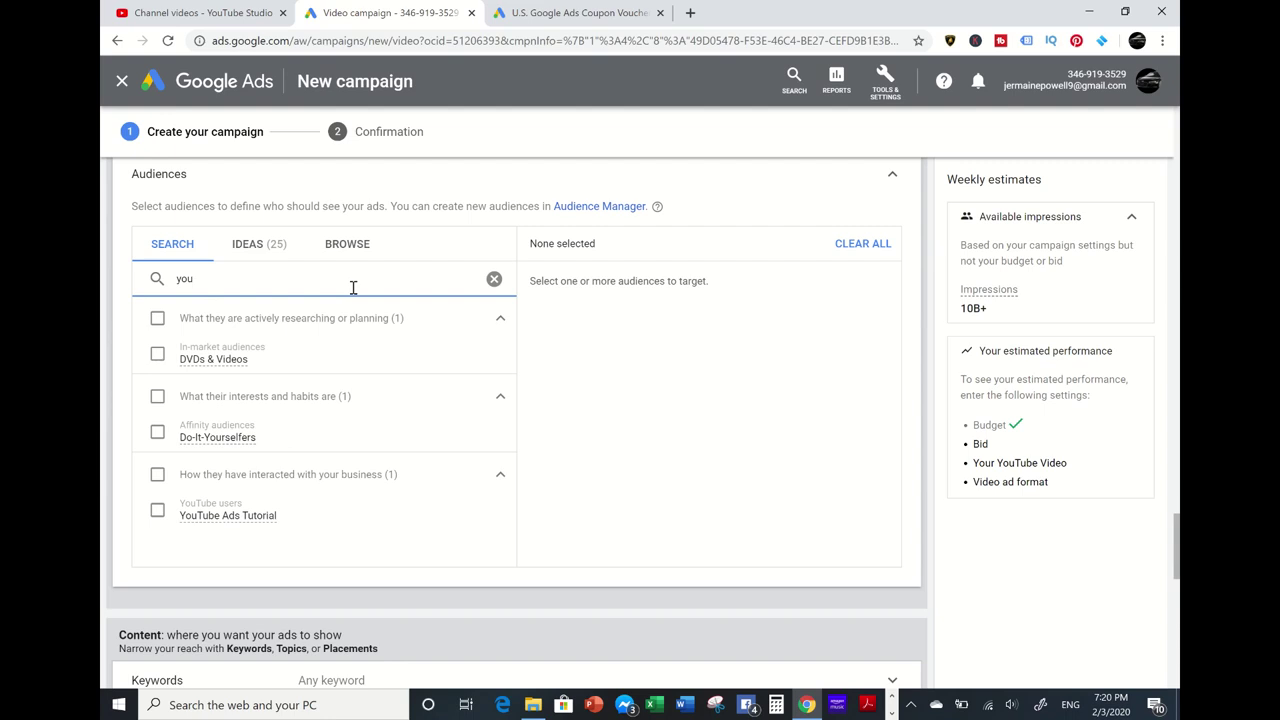
text(tube ads)
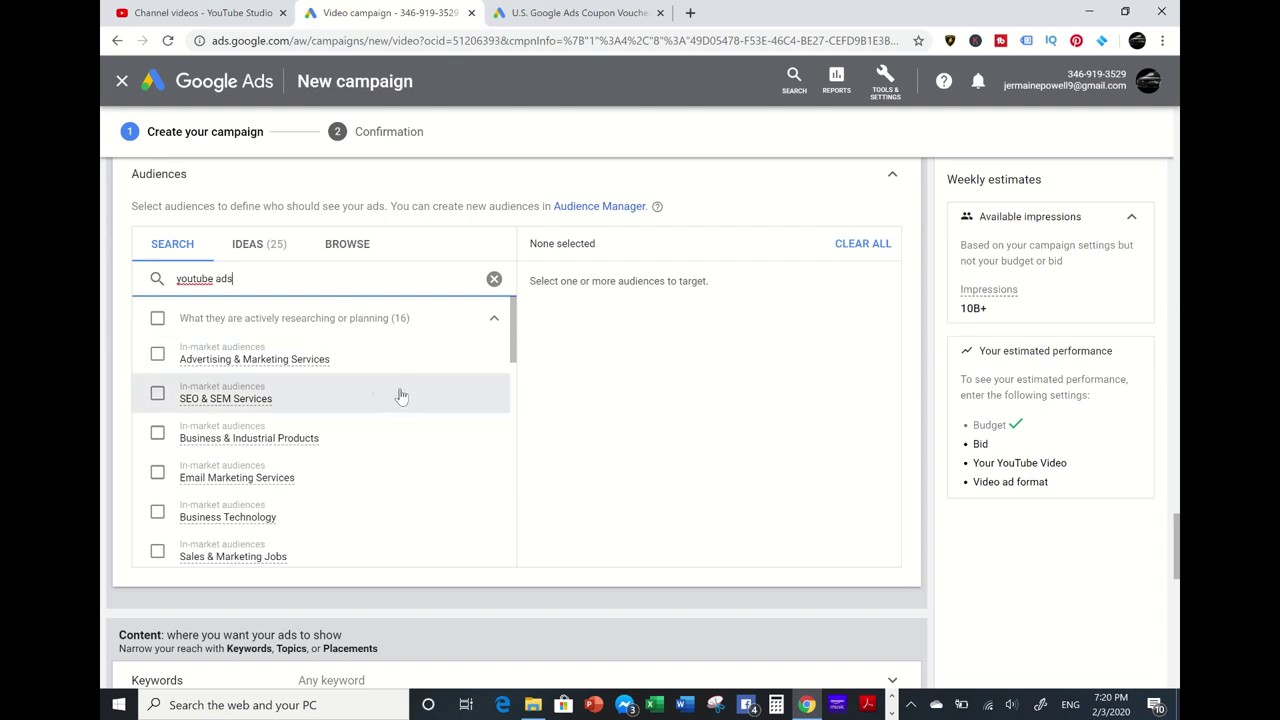
- Target the in-market audiences Advertising & Marketing Services, SEO & SEM Services, Business & Industrial Products, Email Marketing Services, Business Technology and Sales & Marketing Jobs
click(157, 355)
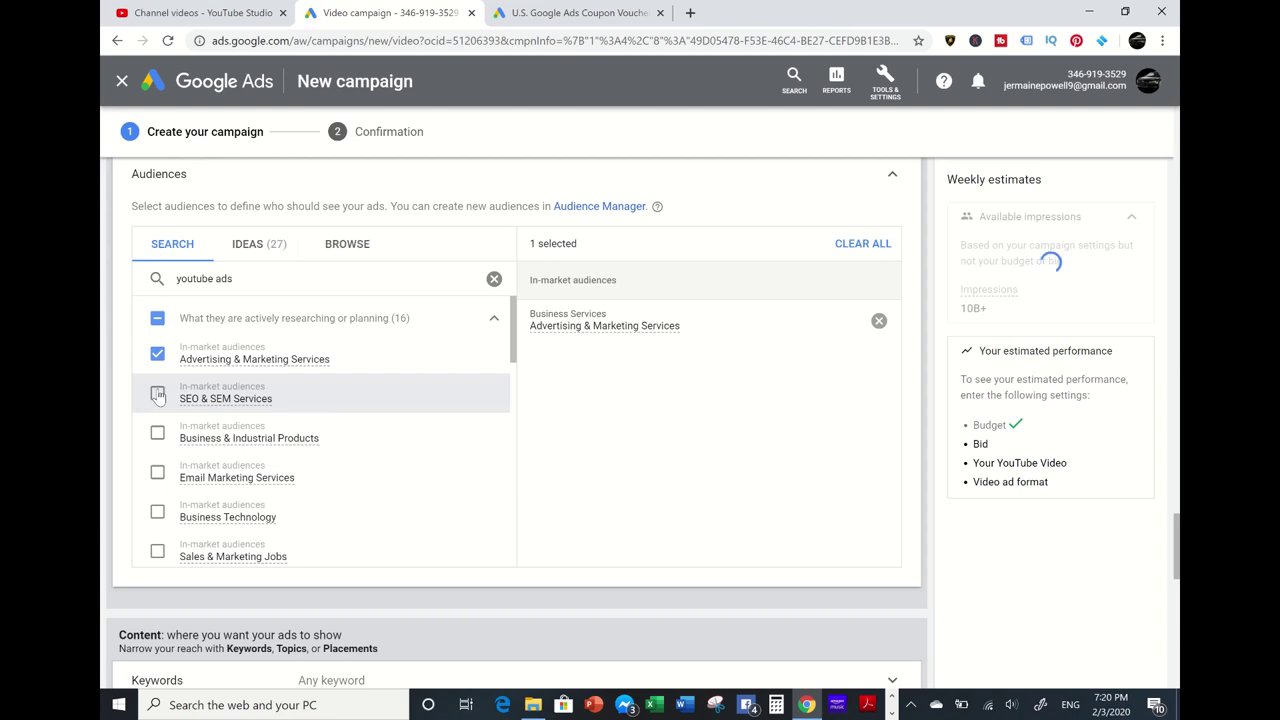
click(157, 394)
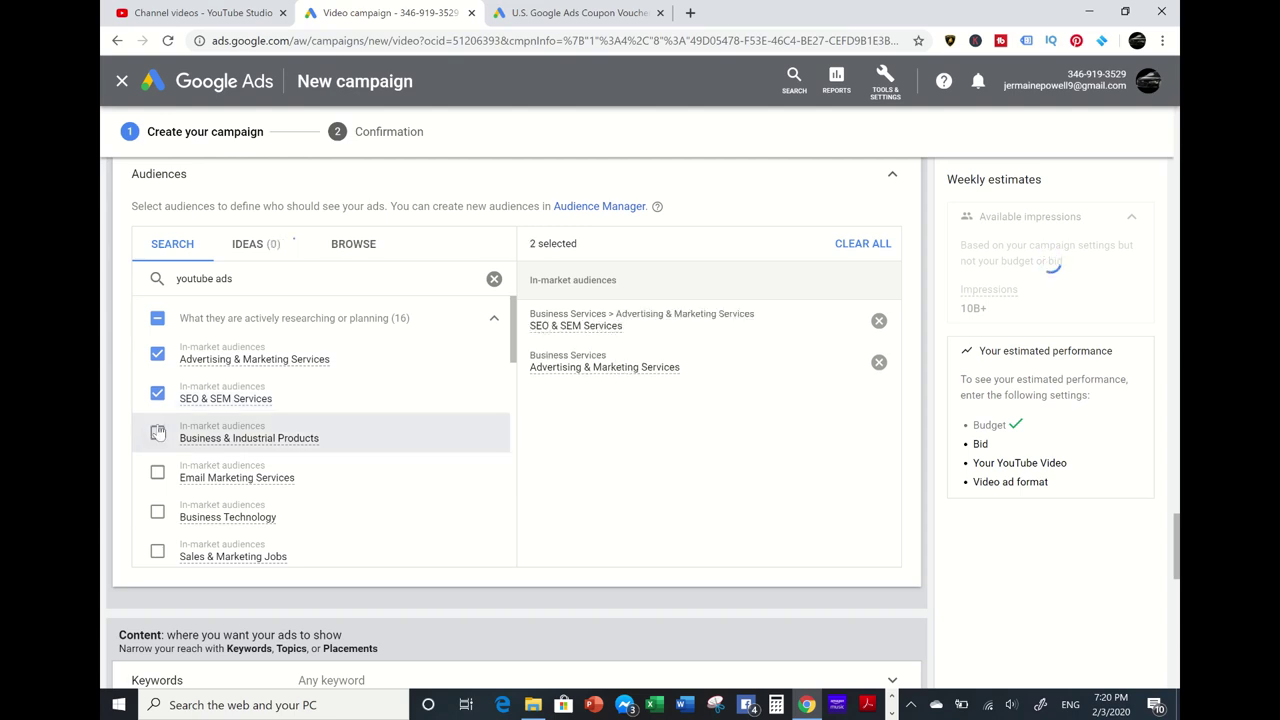
click(157, 432)
click(157, 432)
click(157, 551)
click(157, 511)
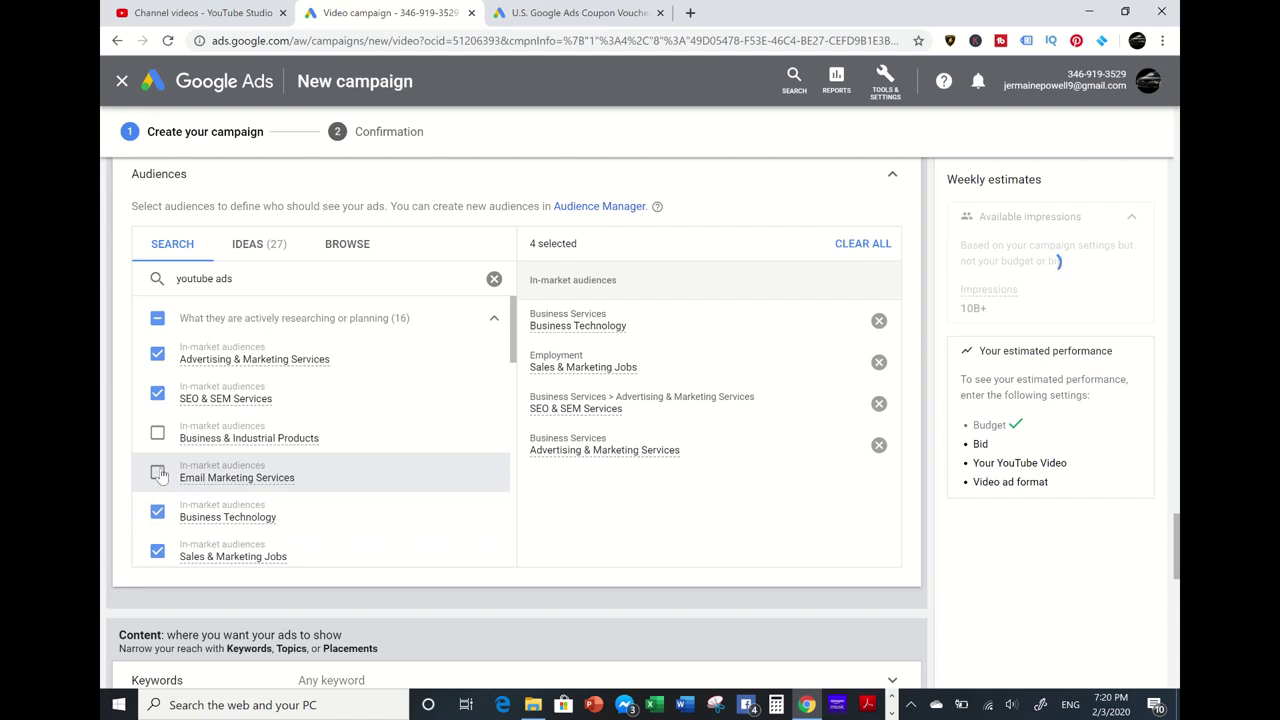
click(158, 473)
click(157, 435)
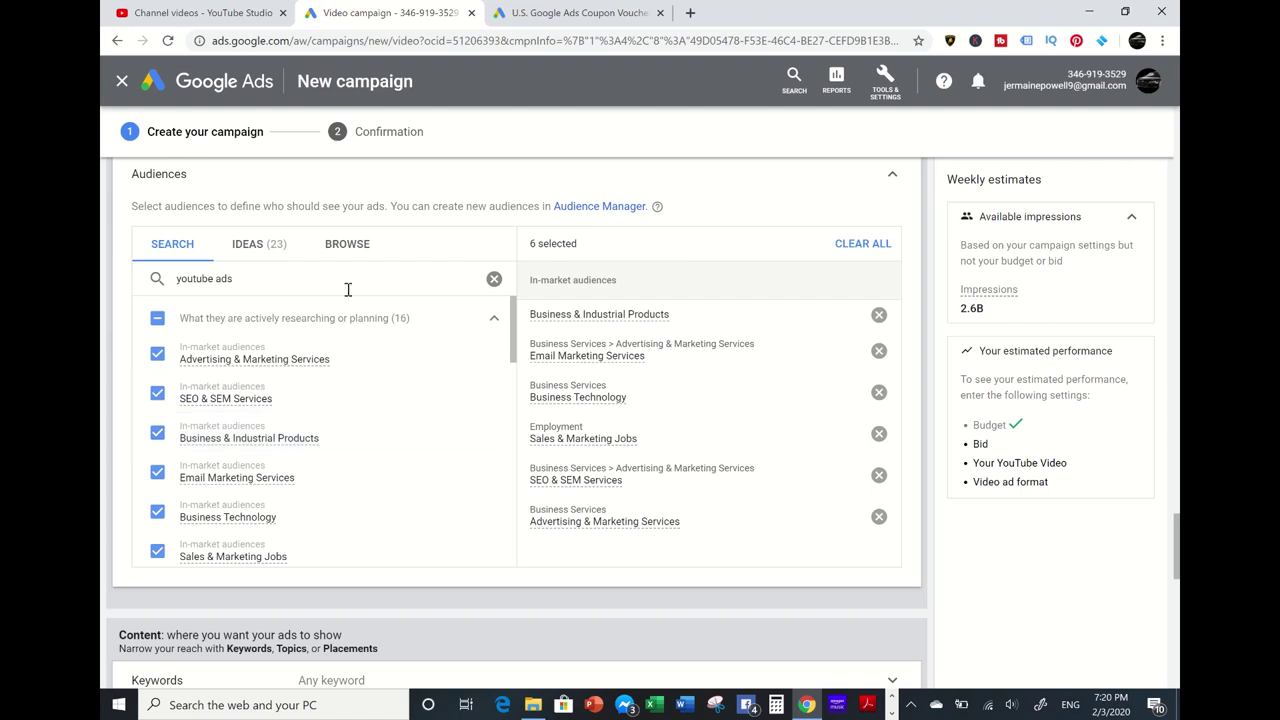
- Clear the audience search and remove SEO & SEM Services and Advertising & Marketing Services from the targeted audiences
click(493, 281)
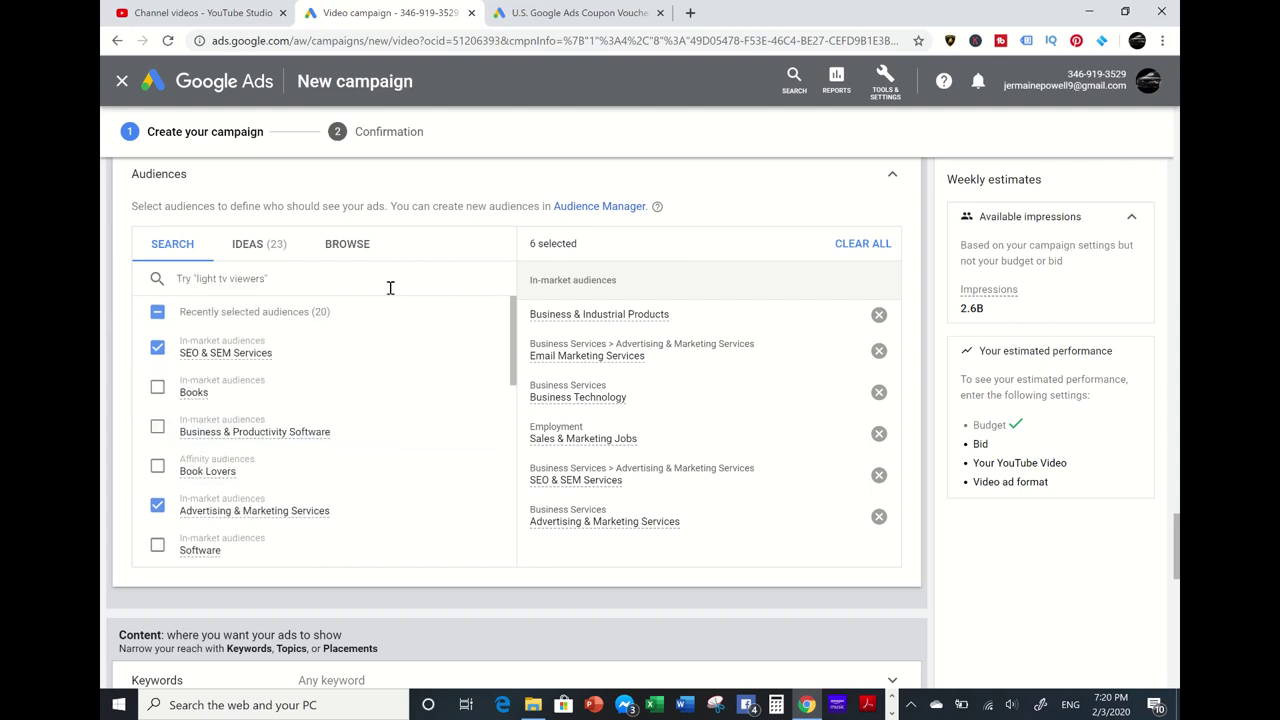
click(157, 347)
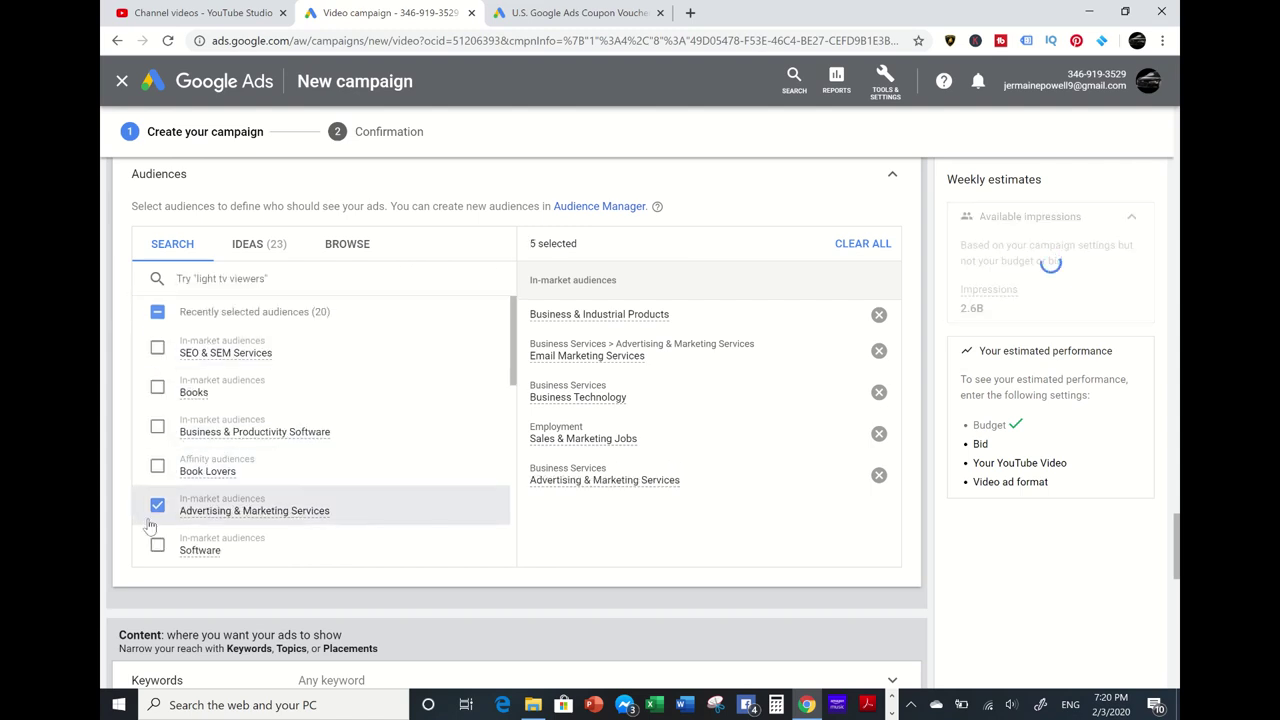
click(157, 506)
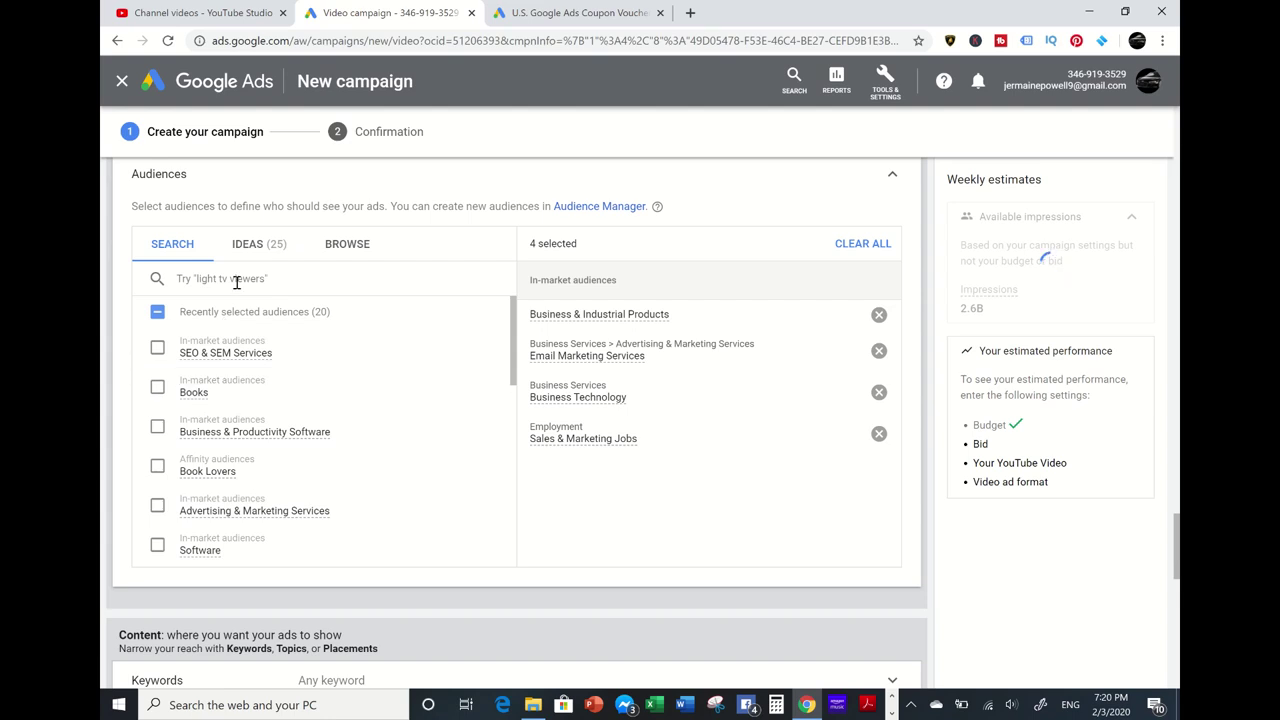
click(236, 281)
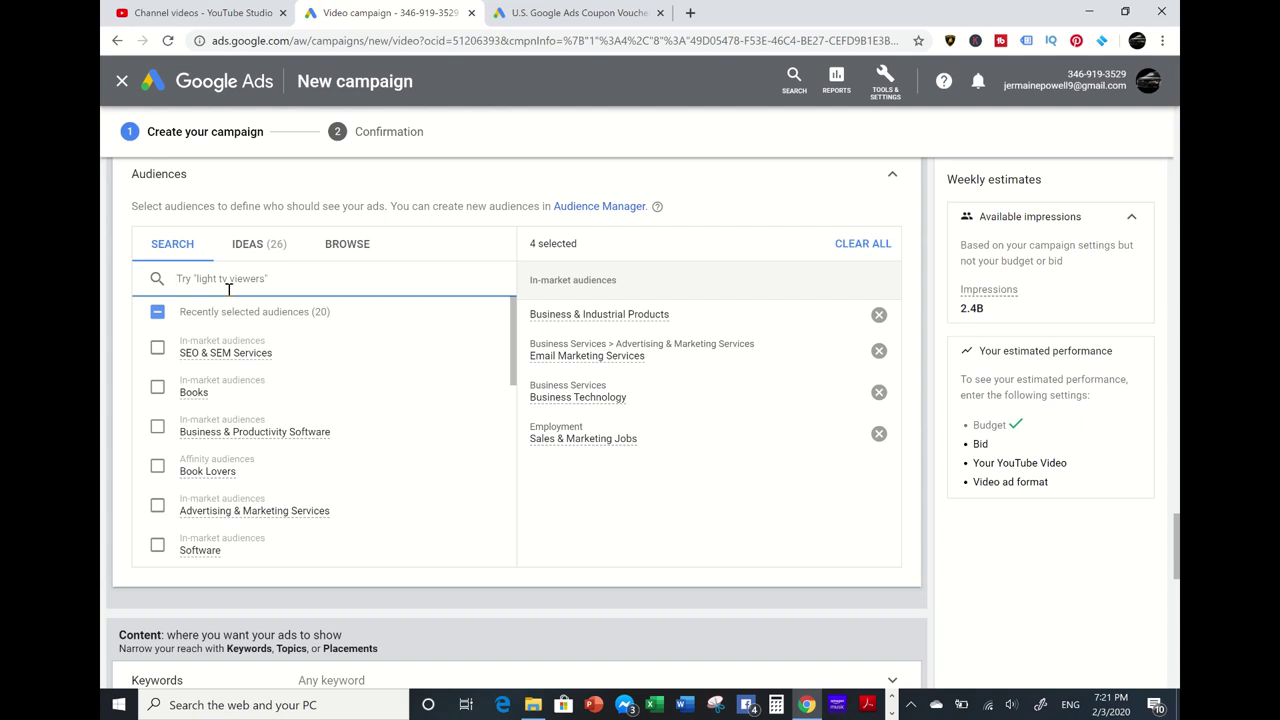
scroll(320, 430, down, 2)
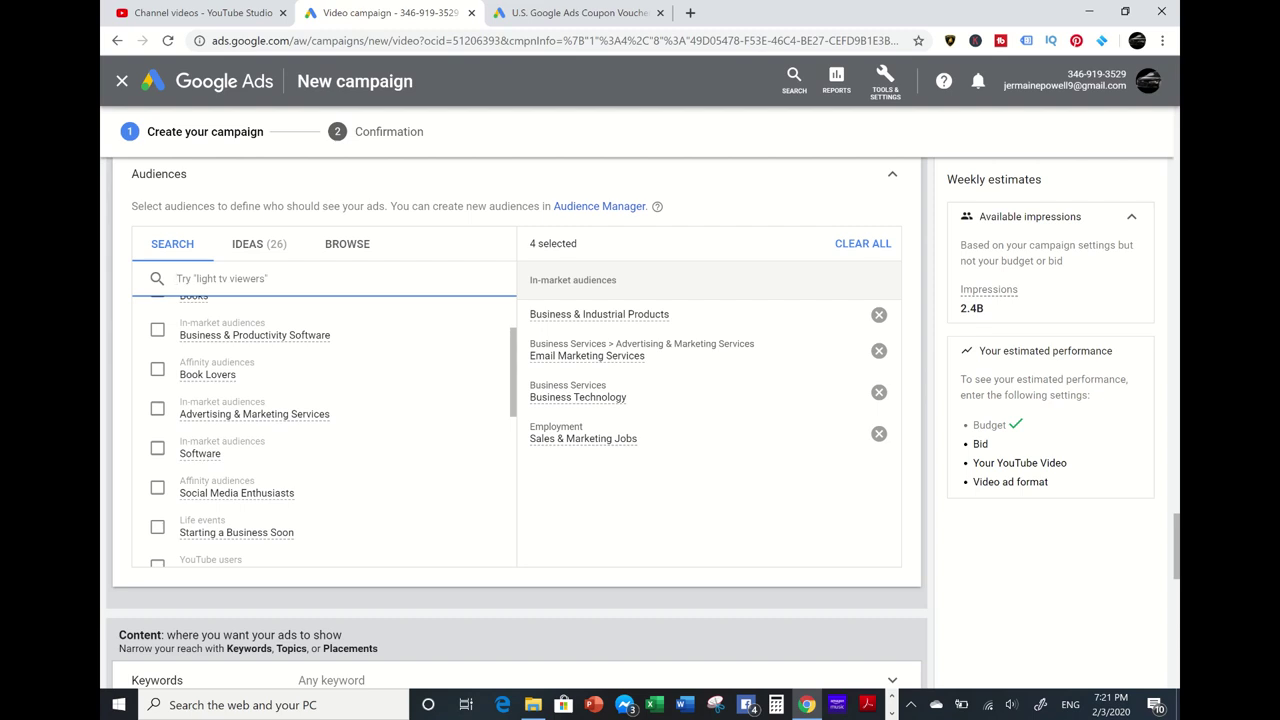
- Add the in-market audience Advertising & Marketing Services back to the targeted audiences
click(416, 284)
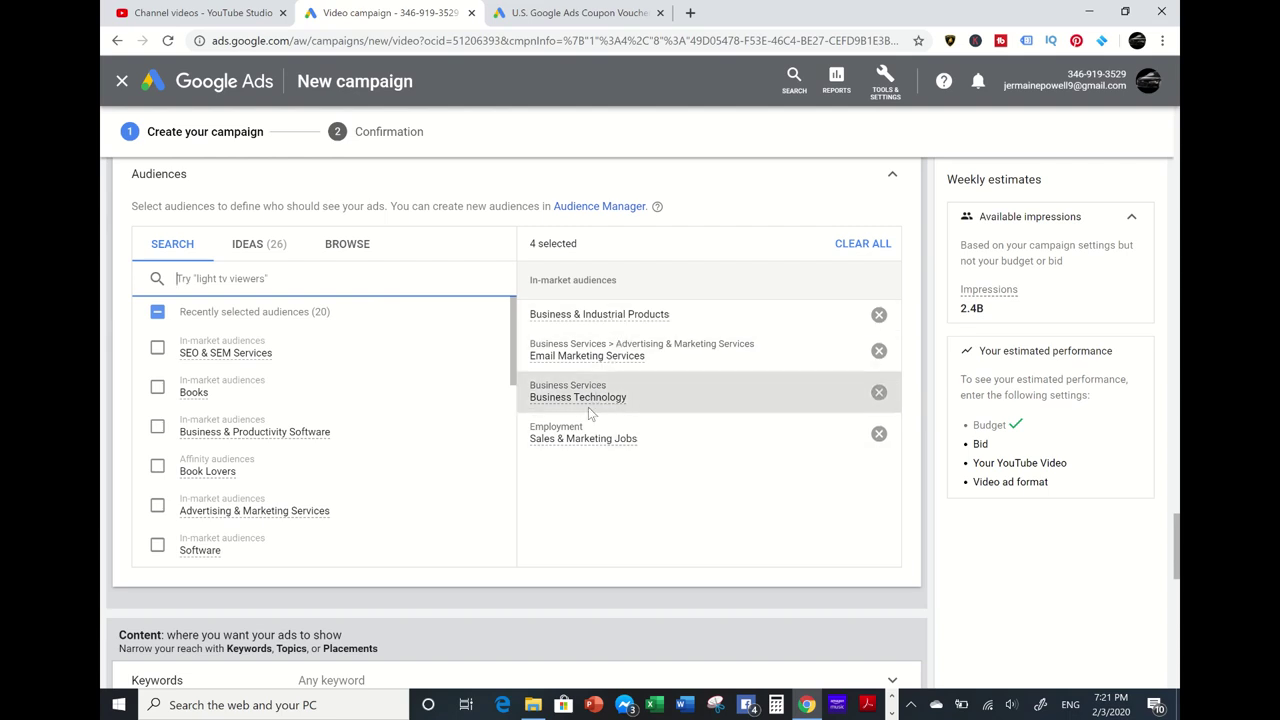
click(157, 505)
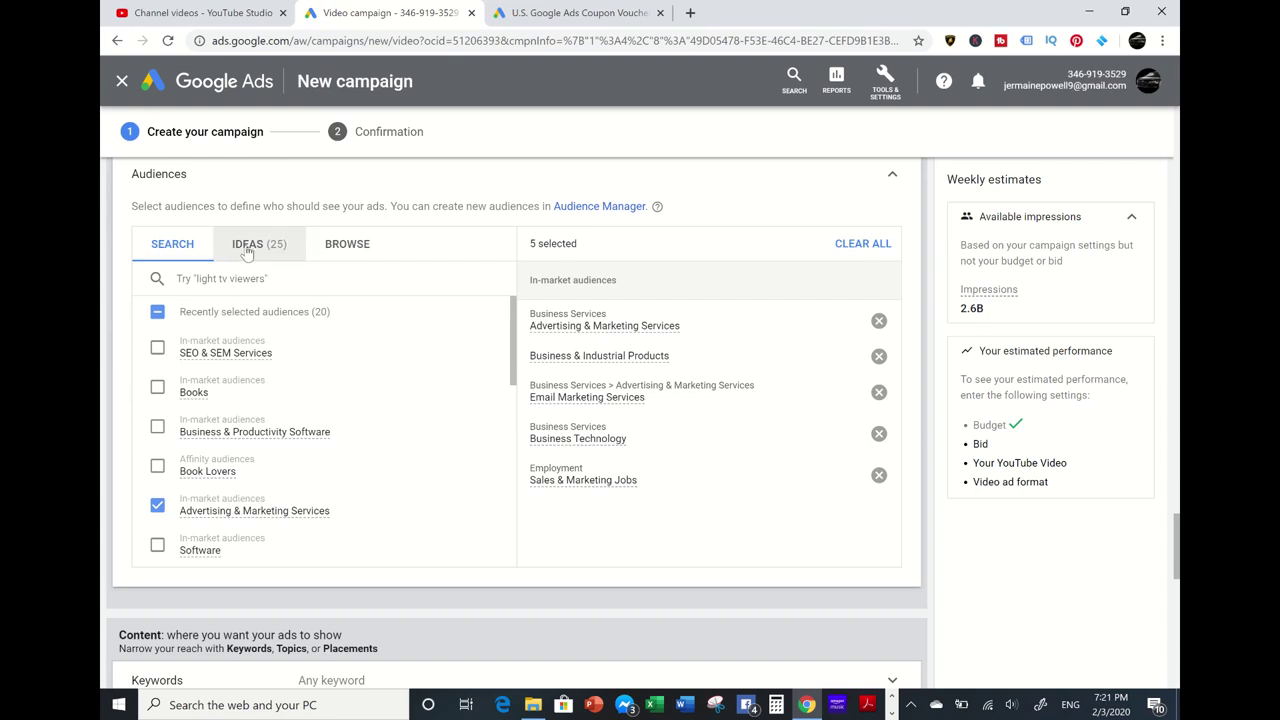
- Review the suggested audience ideas, including Social Media Enthusiasts and Business Professionals, and the content targeting options for keywords, topics and placements
click(247, 250)
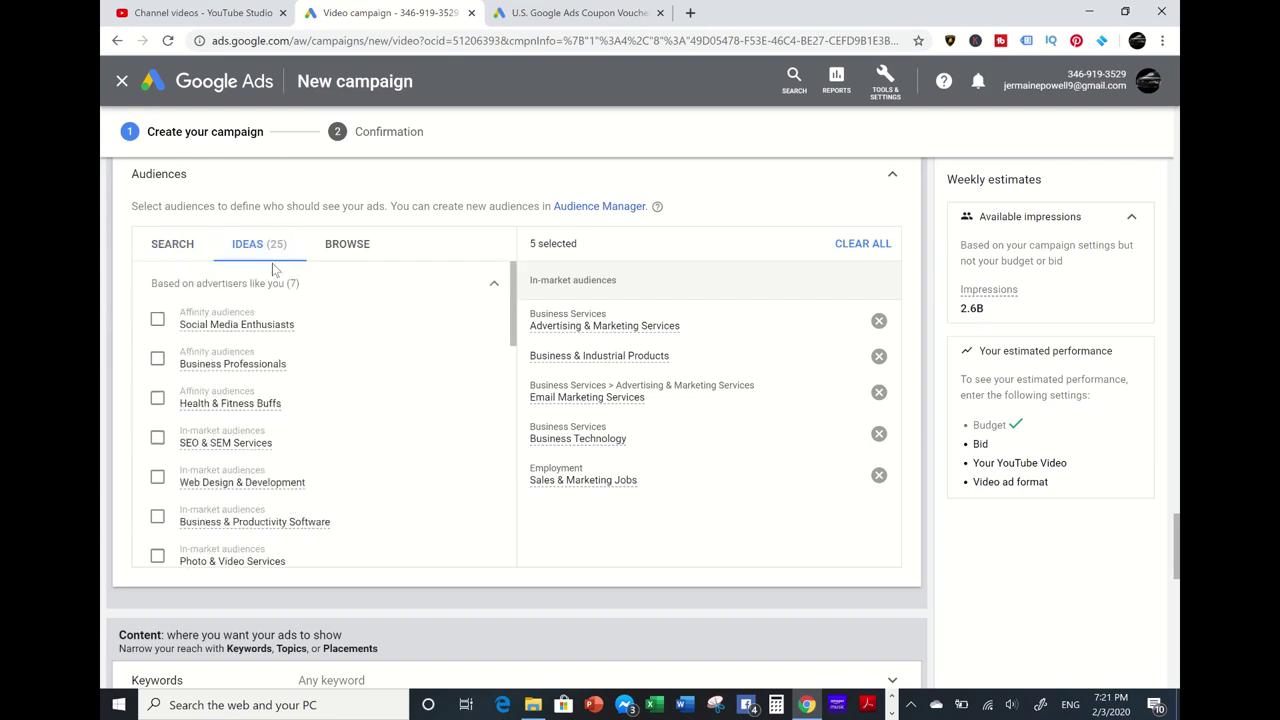
scroll(300, 400, down, 1)
scroll(300, 400, up, 1)
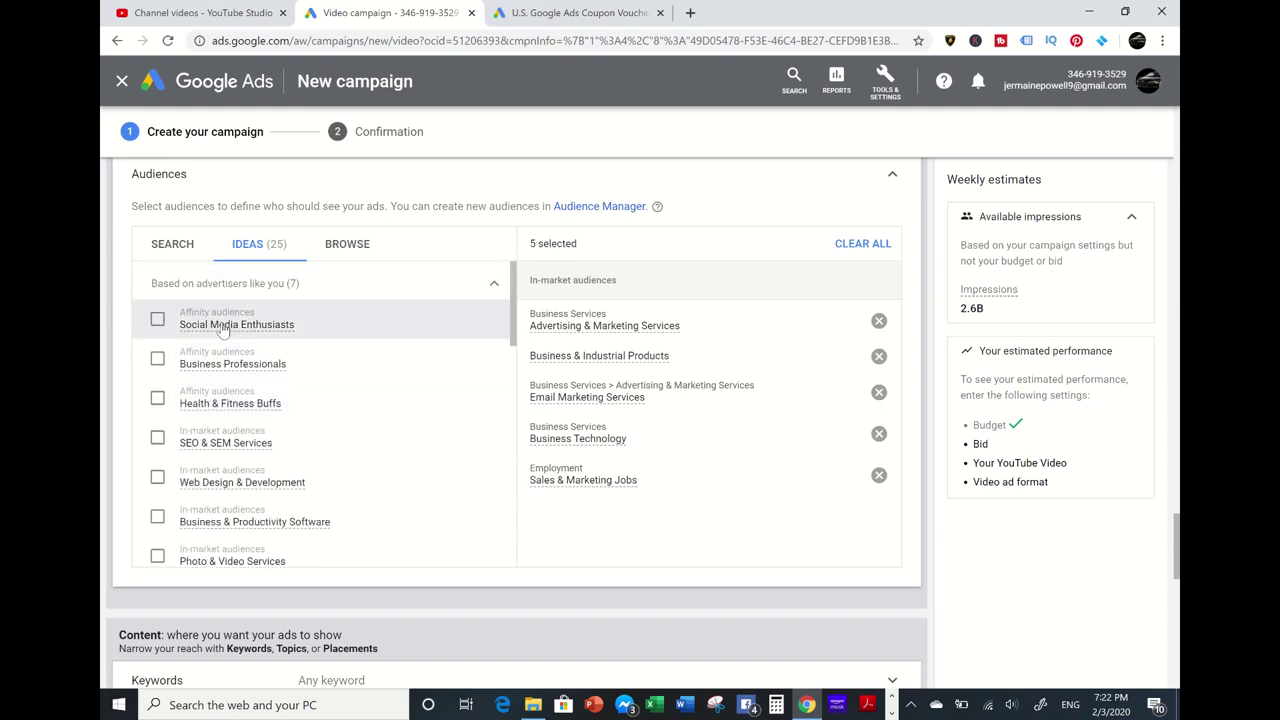
mouse_move(222, 330)
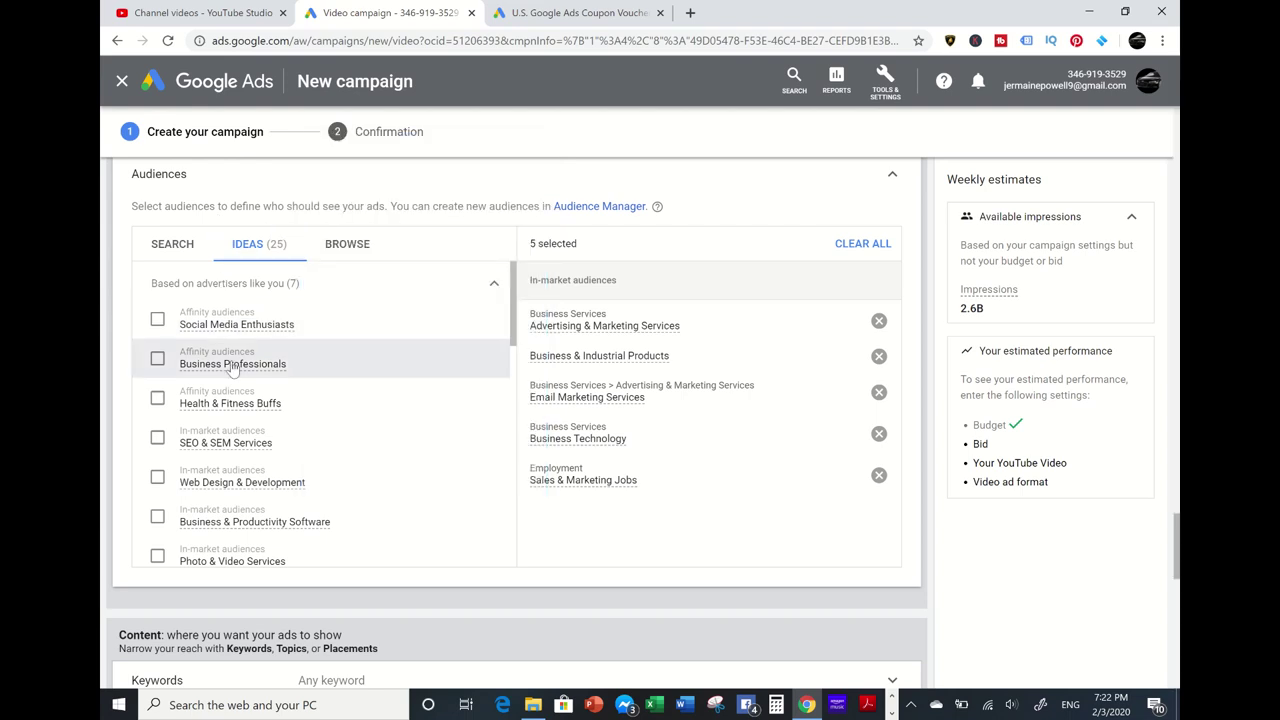
mouse_move(230, 368)
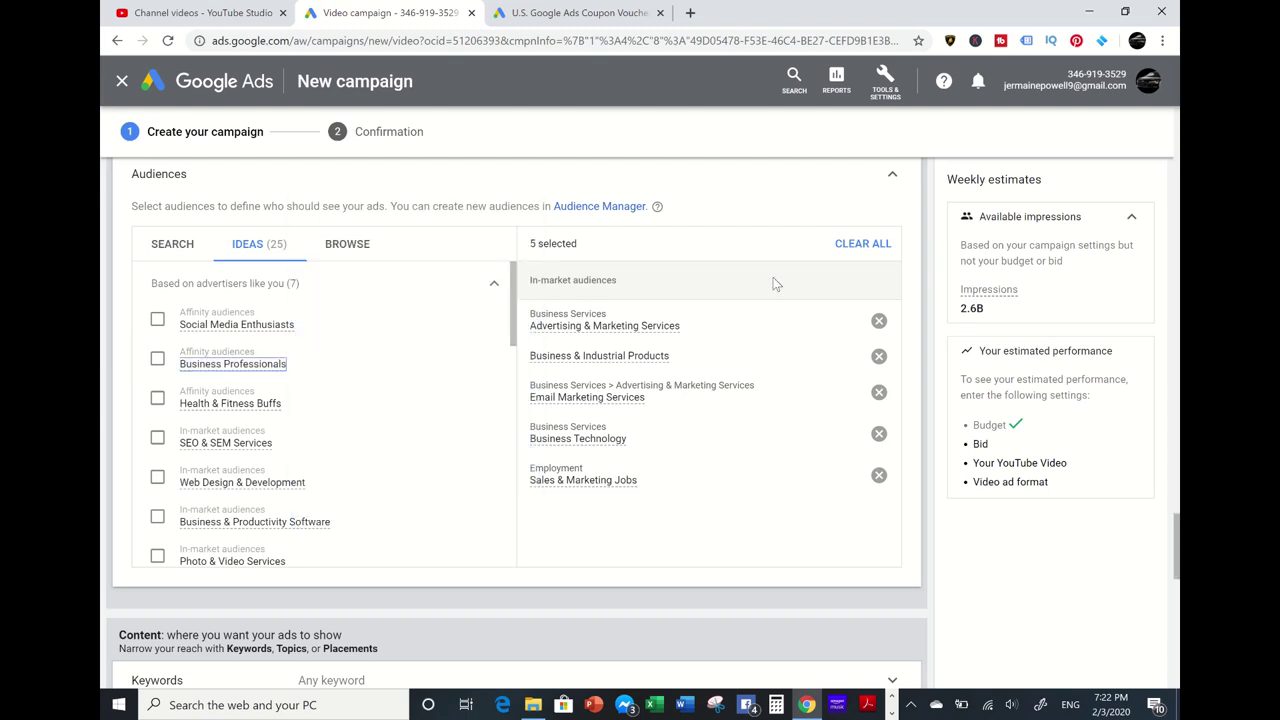
scroll(330, 420, down, 2)
scroll(700, 300, down, 1)
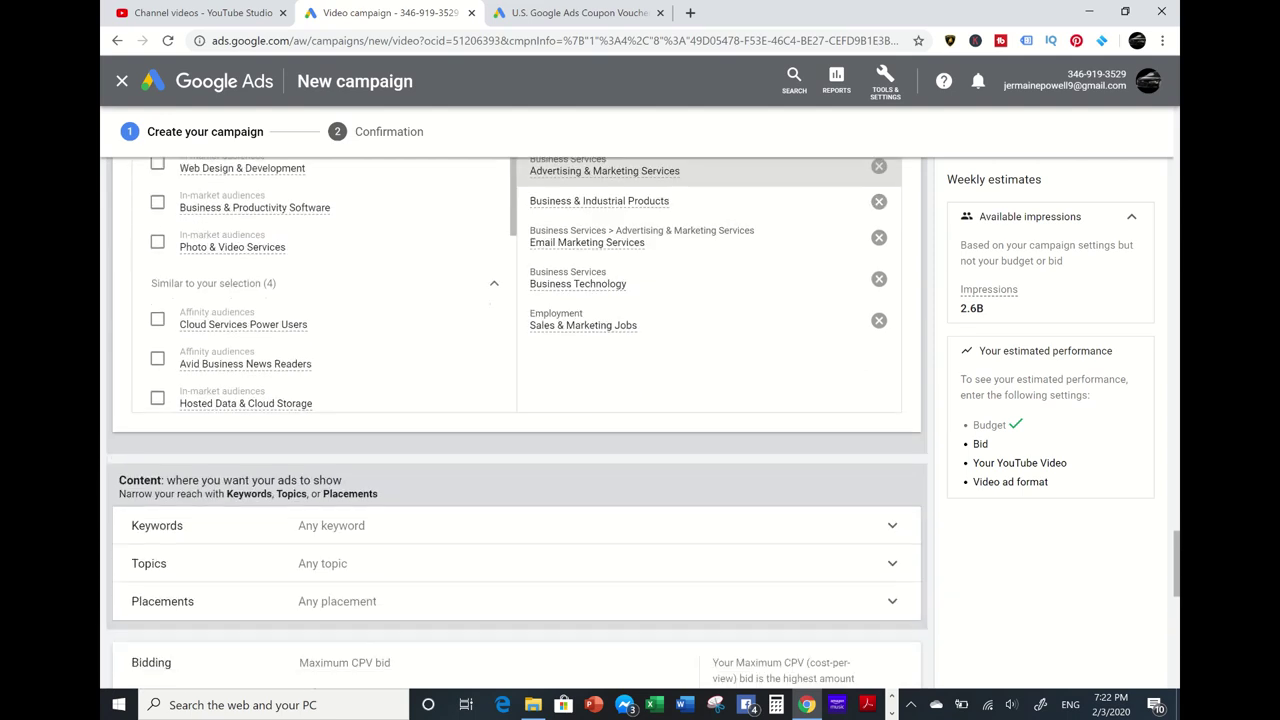
scroll(500, 320, down, 2)
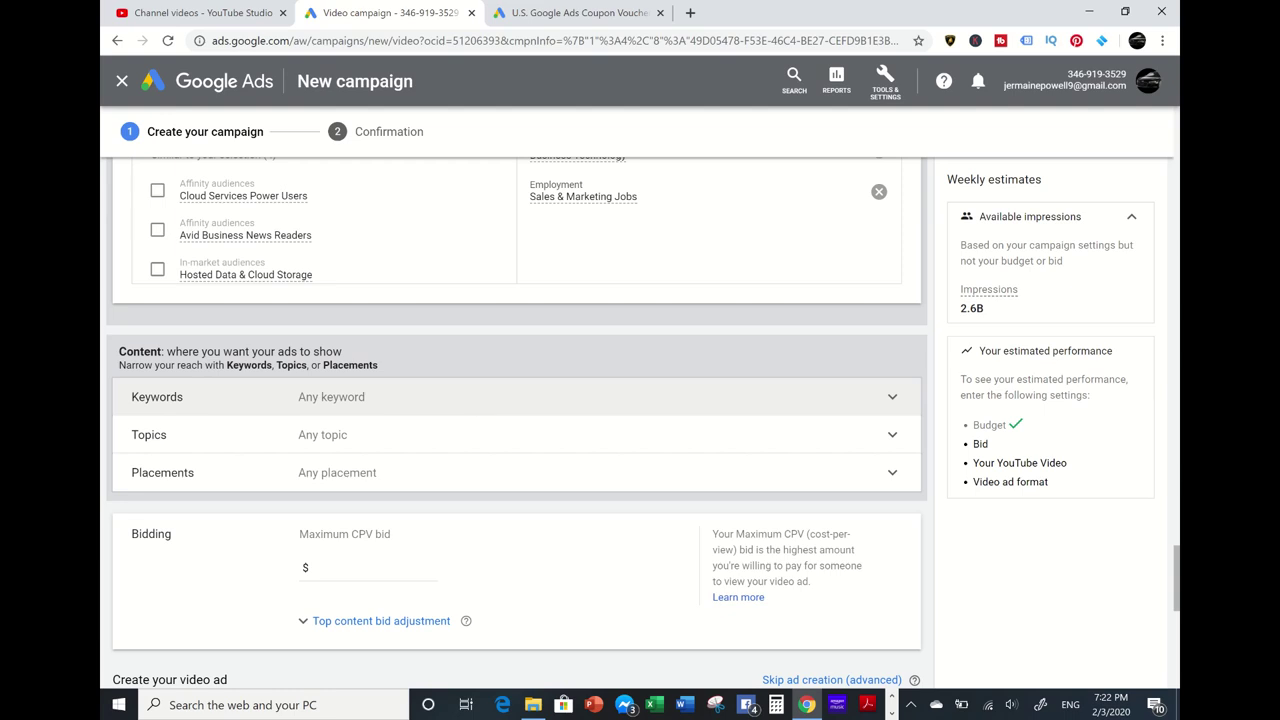
scroll(479, 404, up, 2)
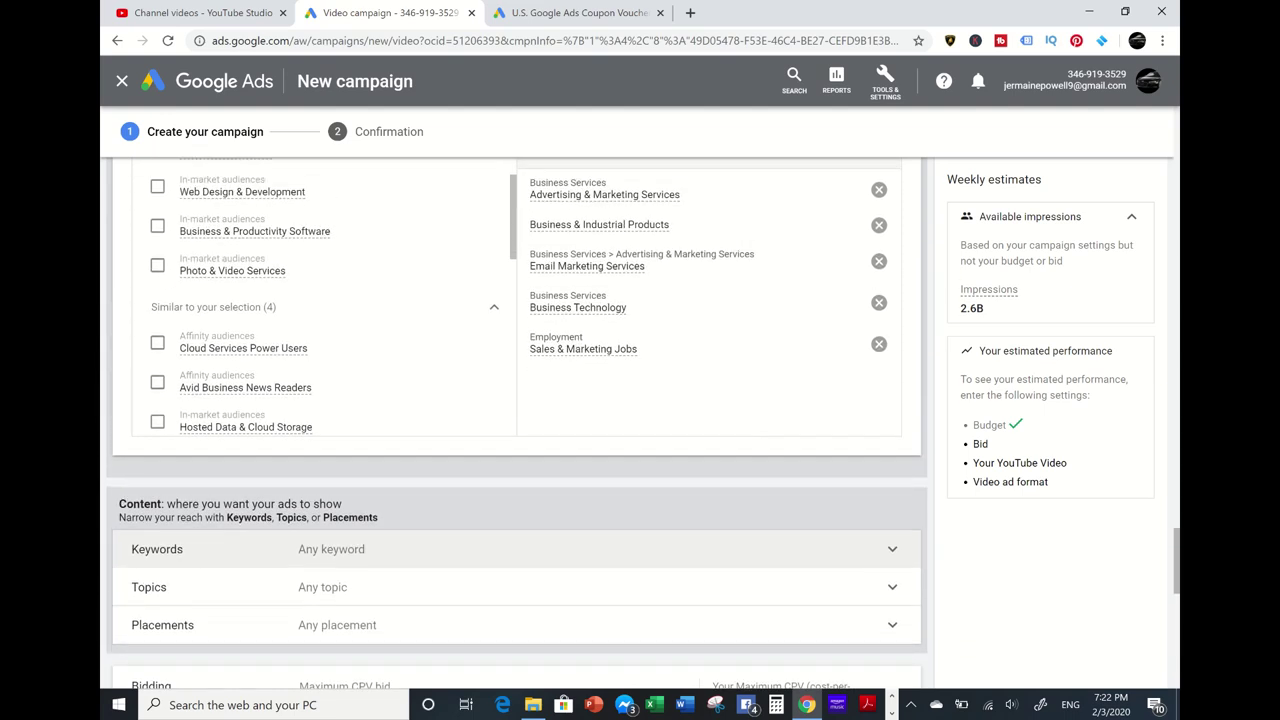
scroll(320, 330, down, 5)
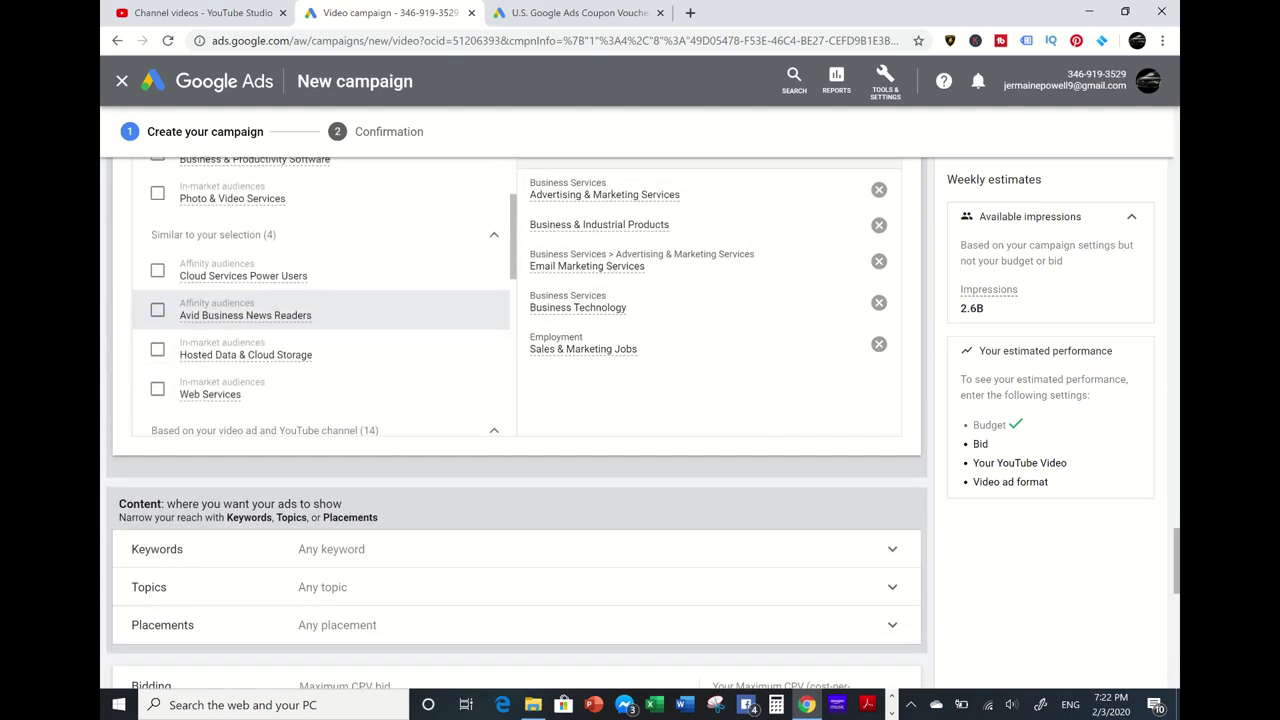
- Set the ad group's maximum CPV bid to $0.05
scroll(443, 400, down, 1)
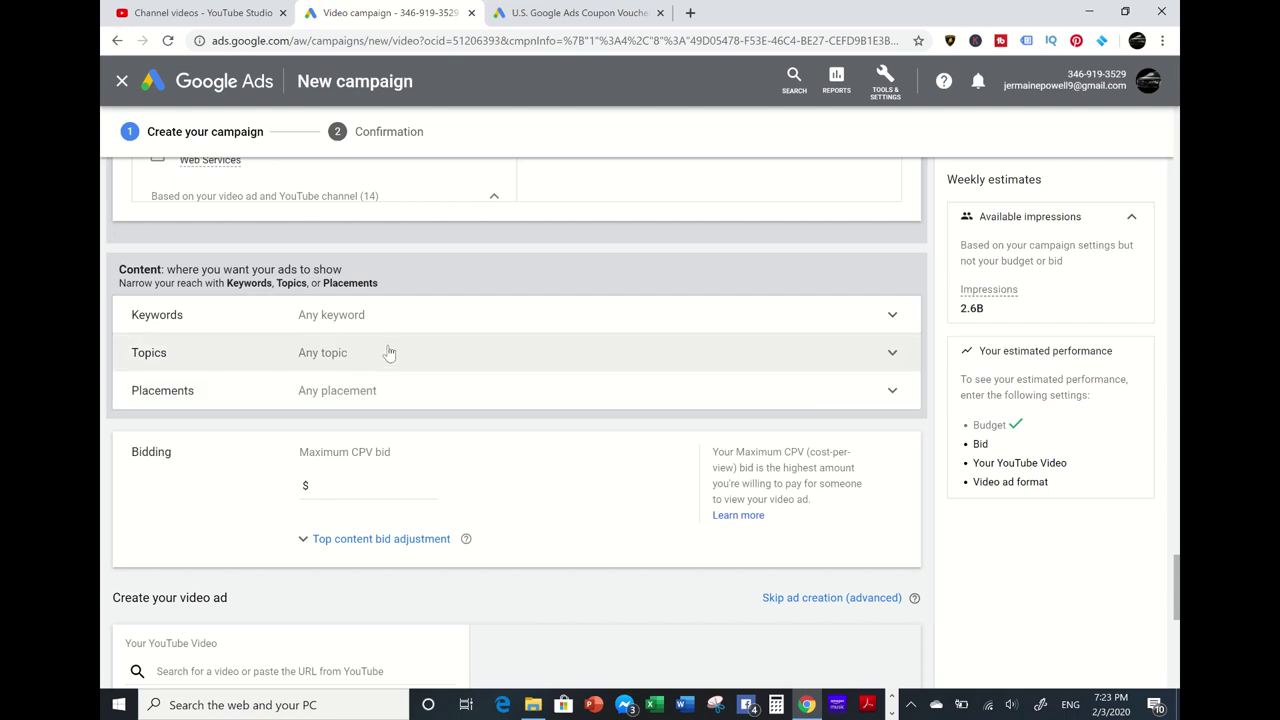
click(375, 486)
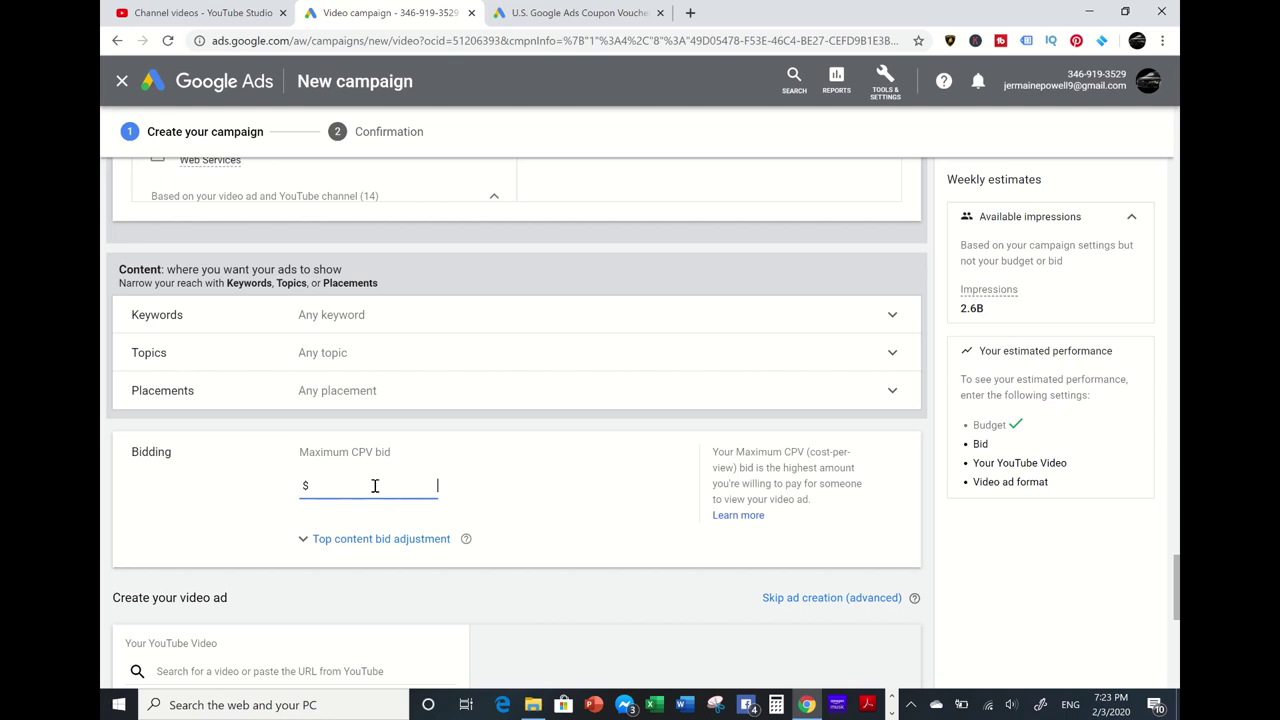
text(0.05)
- Copy the shareable link of the "Youtube Ads Campaign Tutorial 2019" video from YouTube Studio and use it as the ad's video in Google Ads
scroll(185, 512, down, 2)
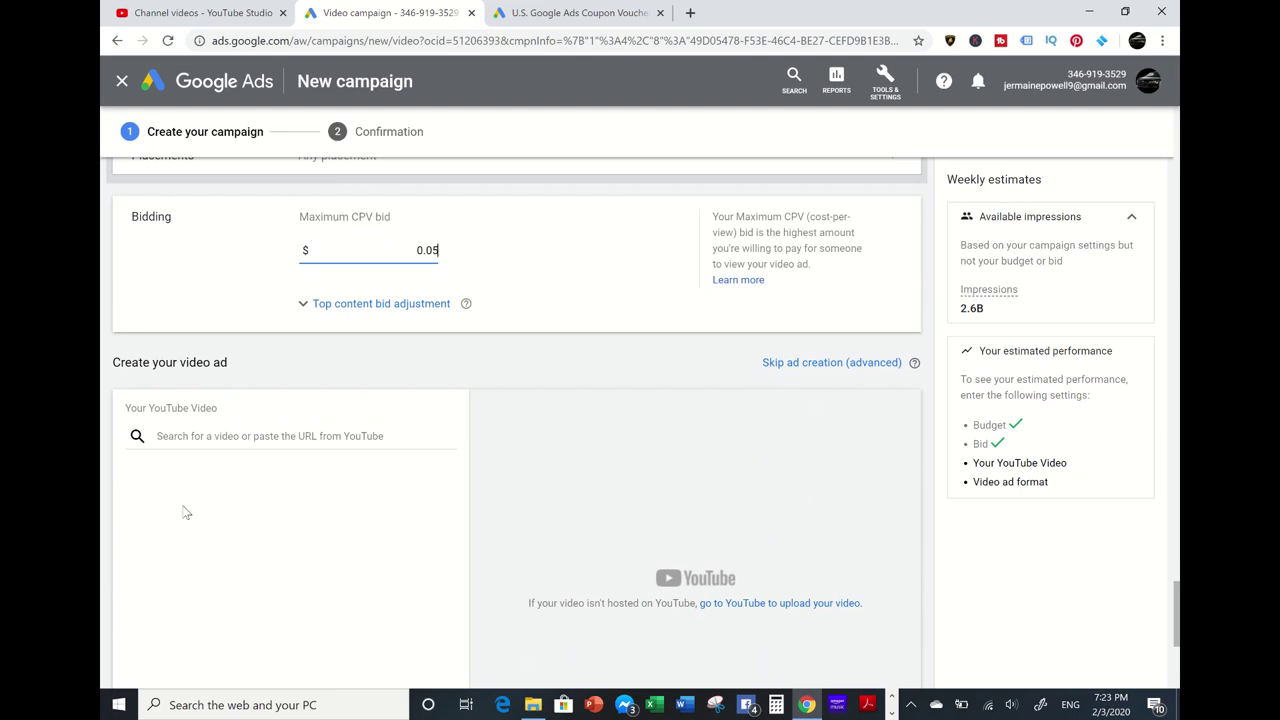
click(247, 436)
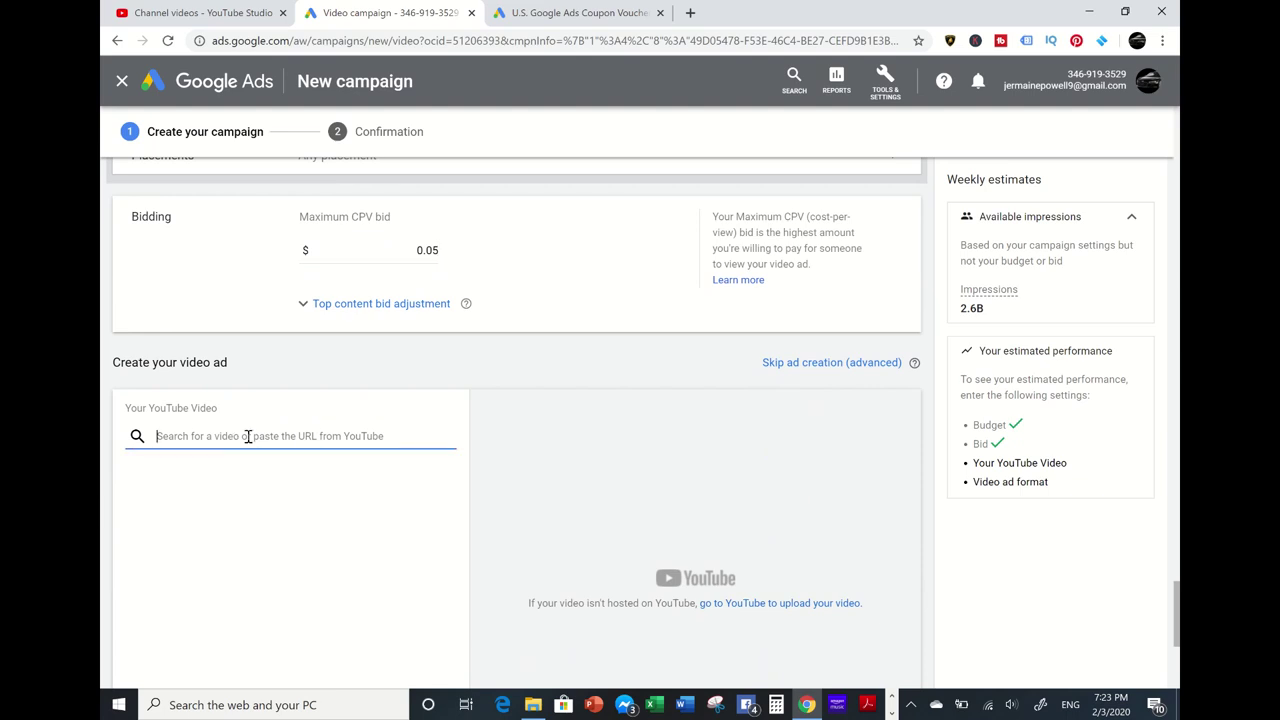
click(224, 10)
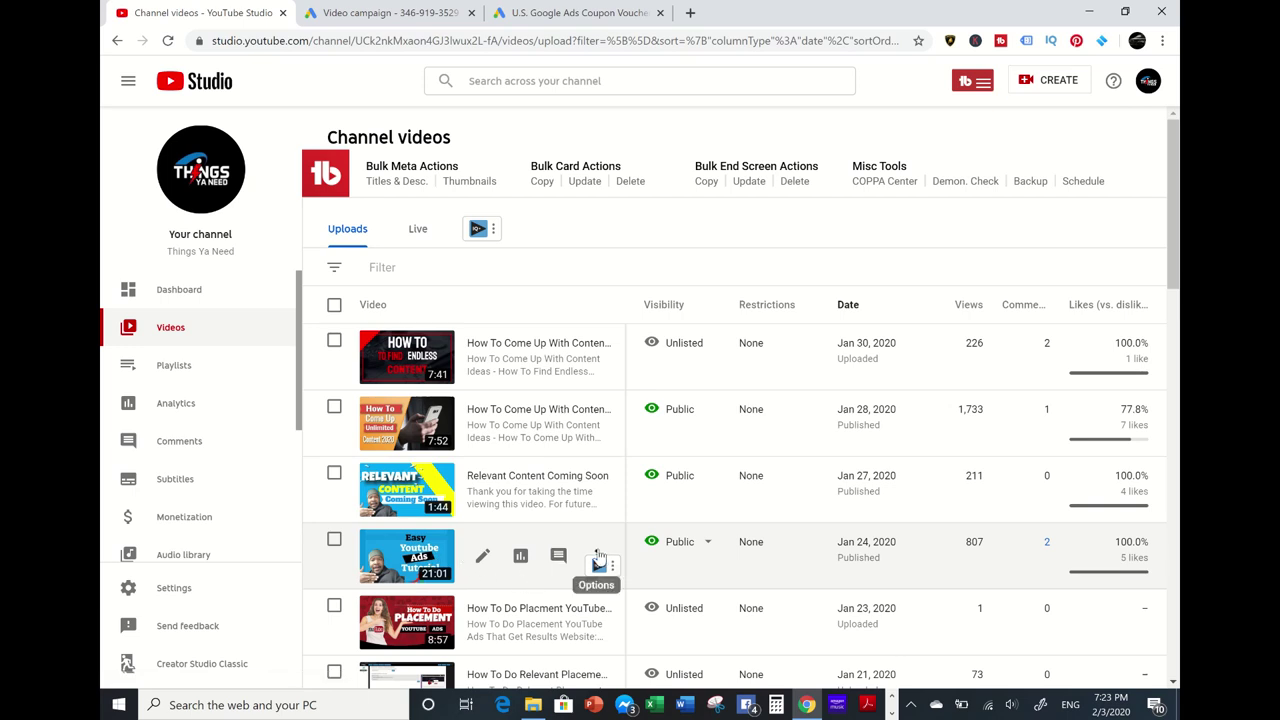
click(598, 556)
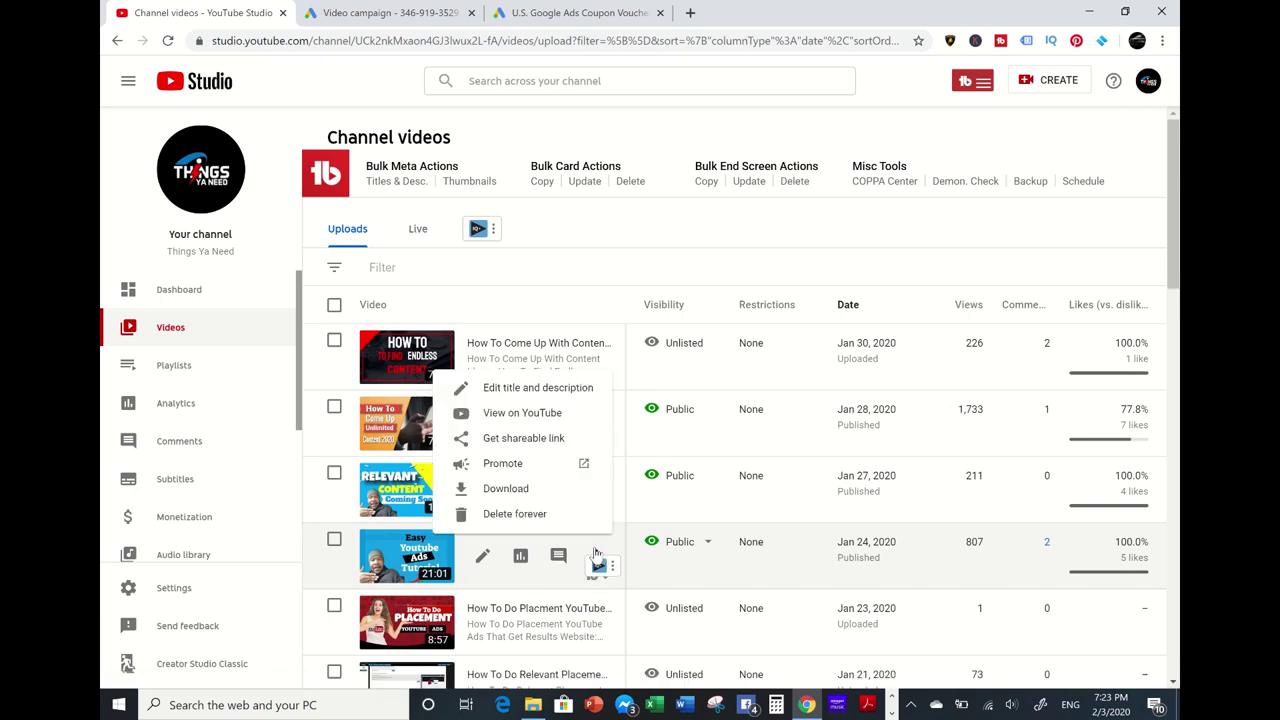
click(555, 443)
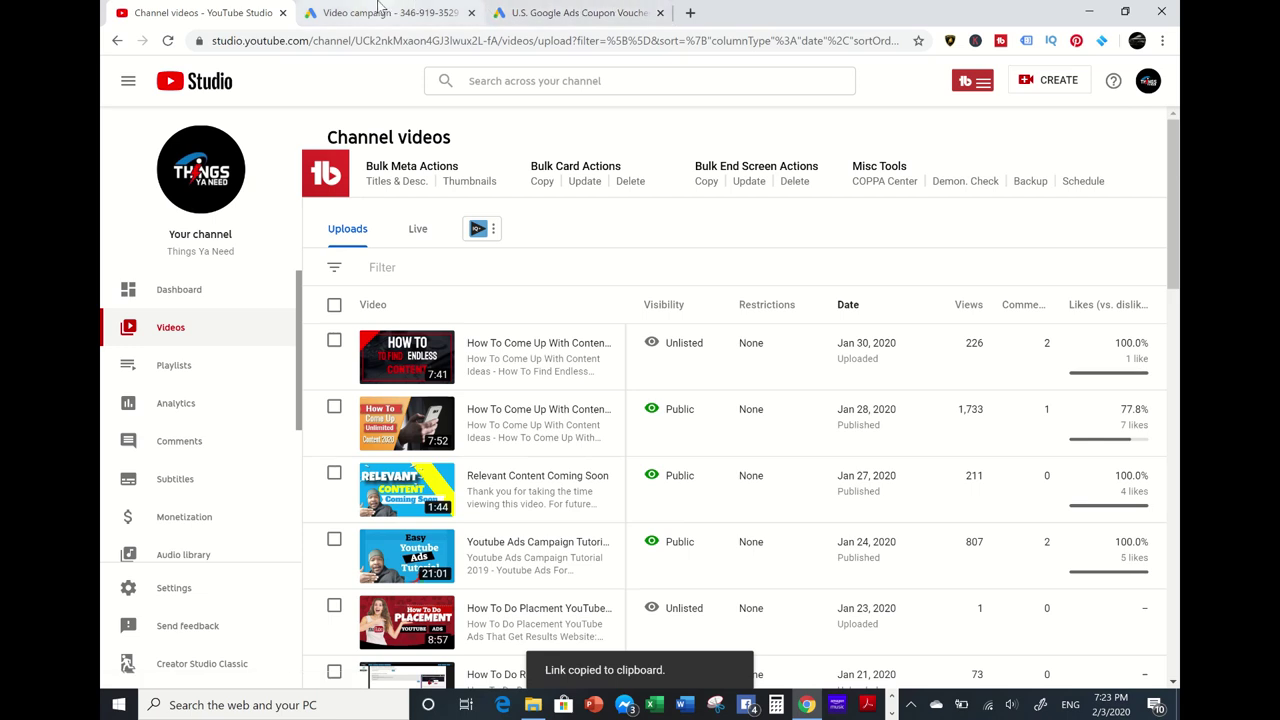
click(380, 10)
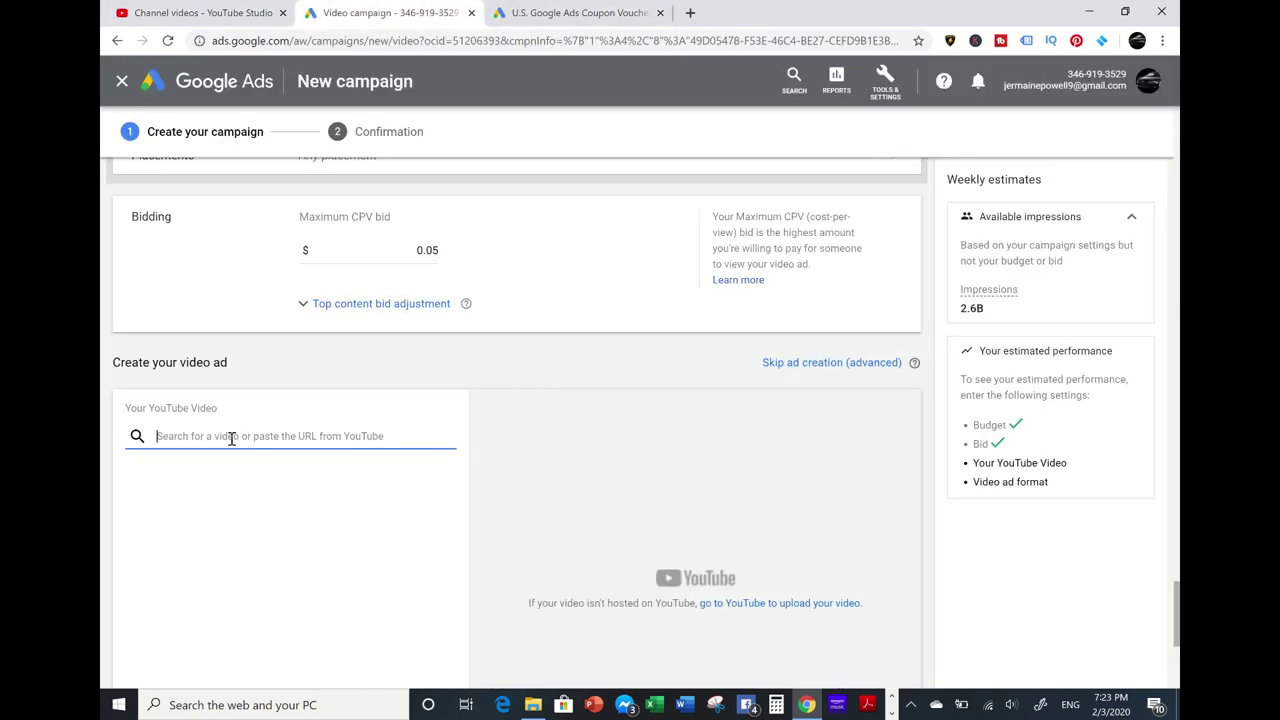
key(ctrl+v)
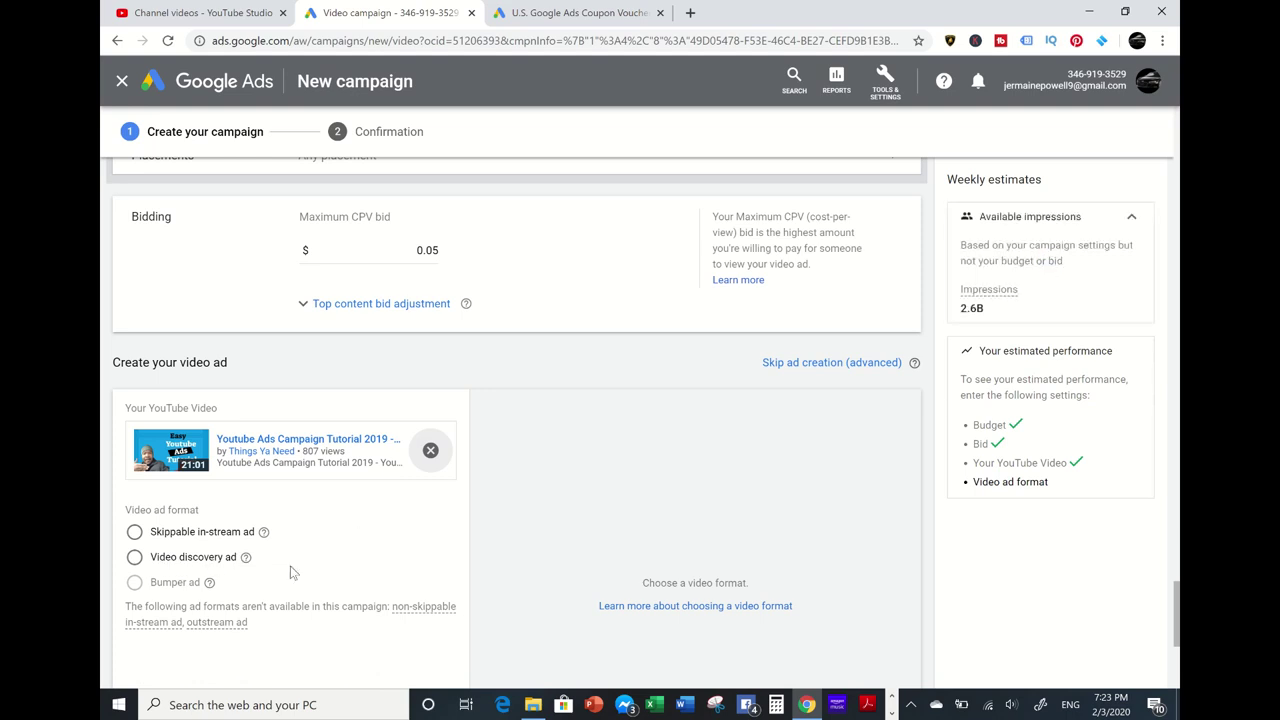
- Set the video ad format to Video discovery ad and check the weekly performance estimates
scroll(290, 572, down, 2)
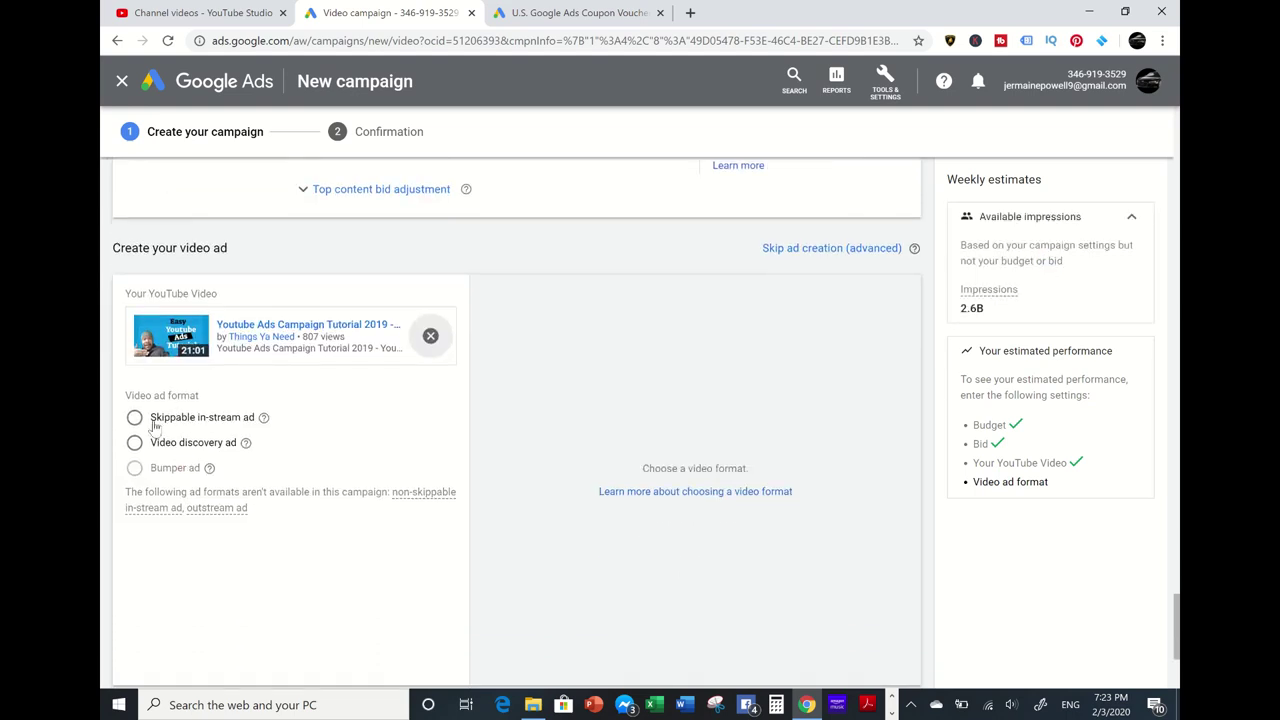
click(135, 443)
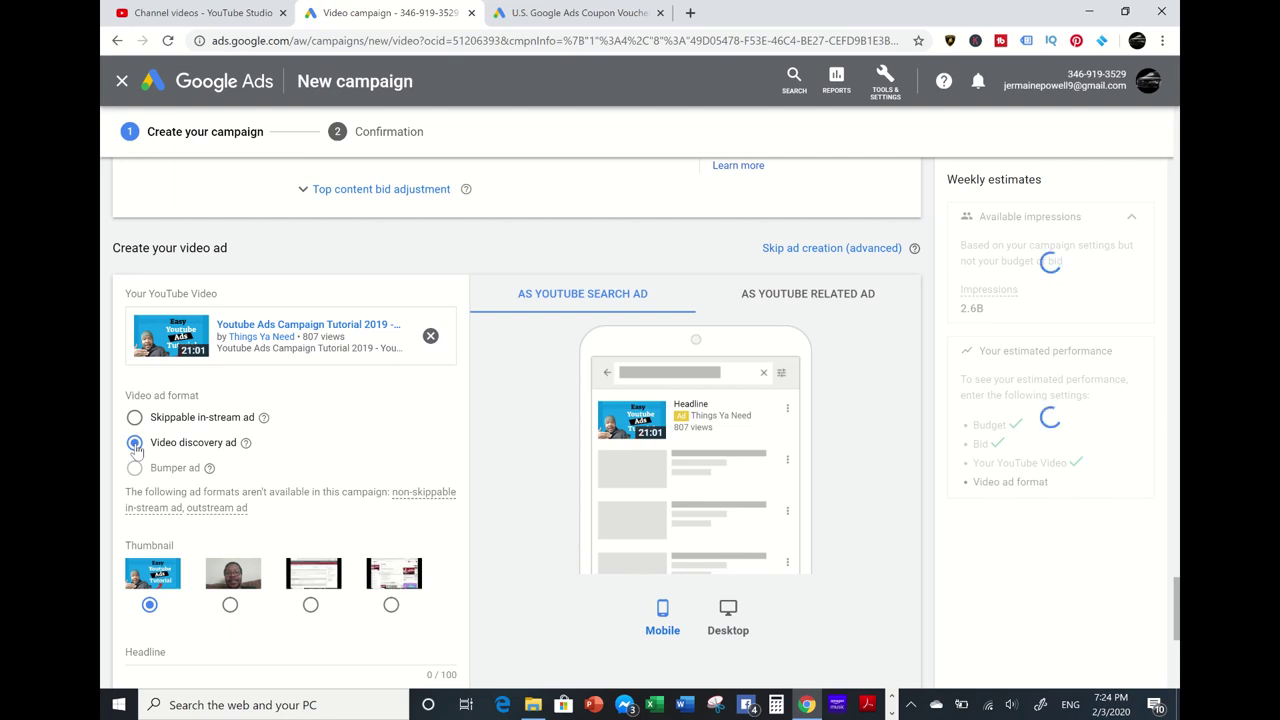
scroll(135, 450, down, 1)
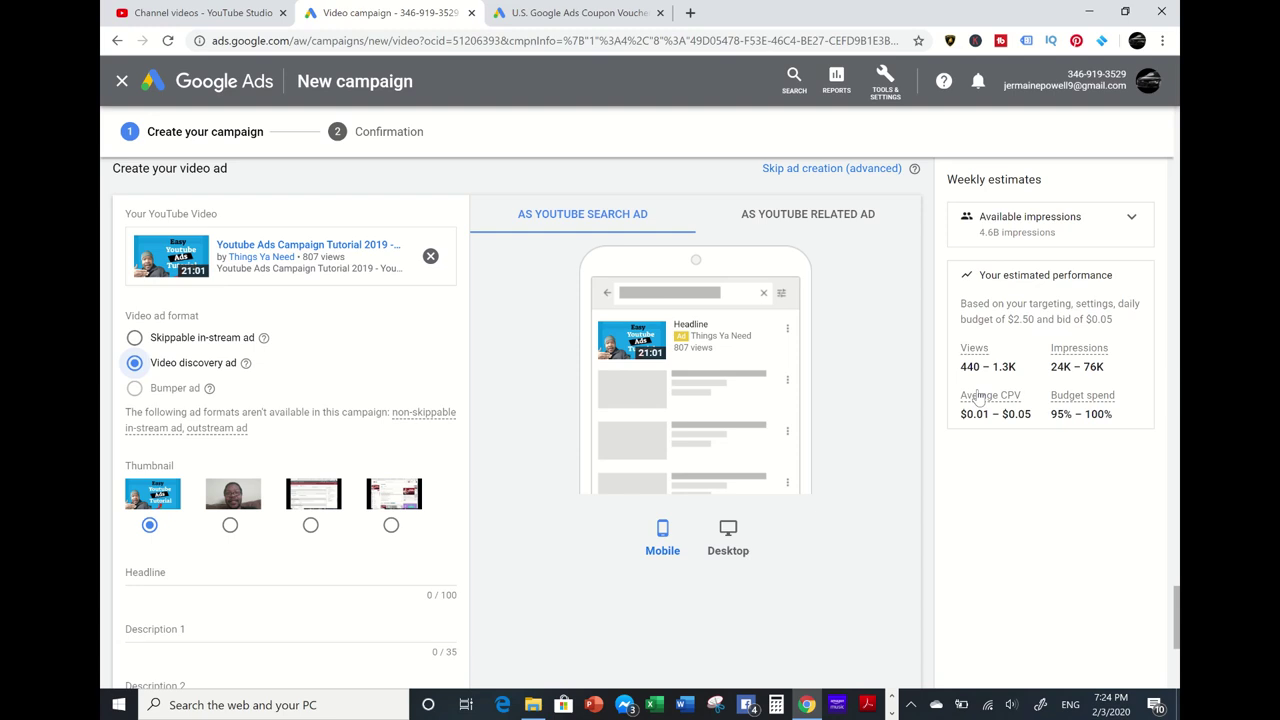
mouse_move(978, 398)
- Look over the discovery ad's thumbnail, headline and description fields and its YouTube search preview
scroll(1059, 451, down, 3)
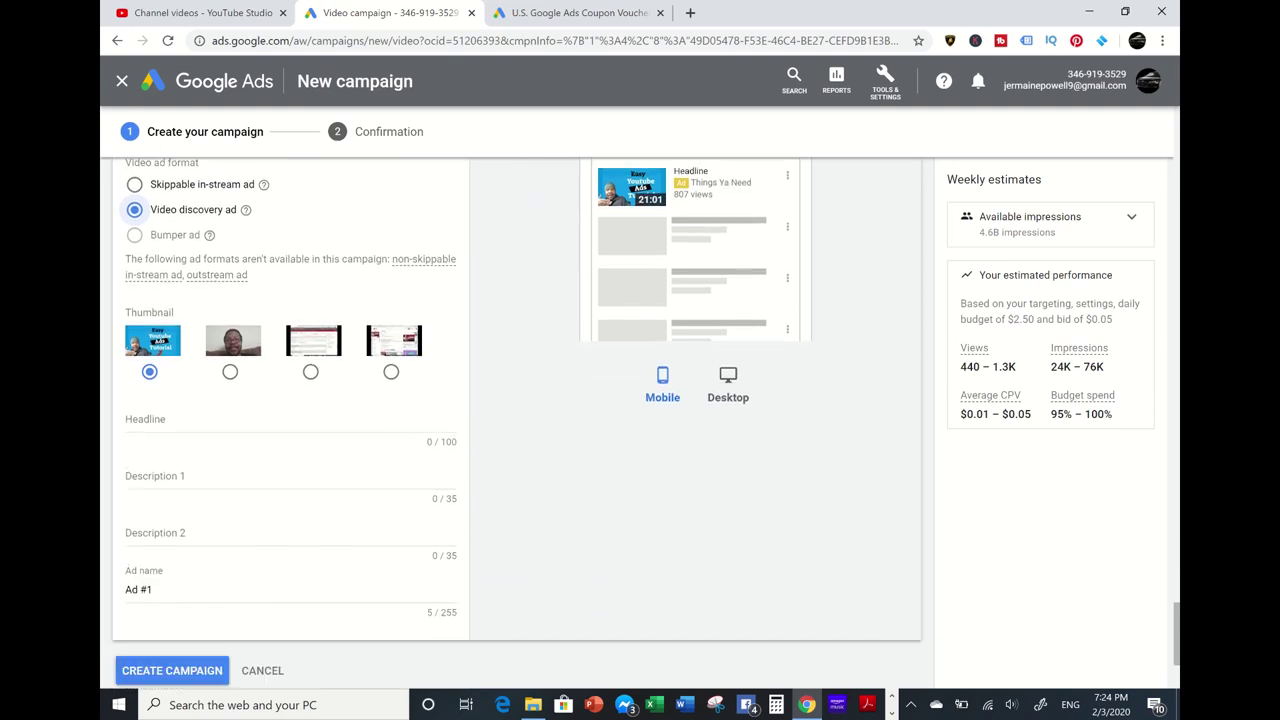
click(253, 424)
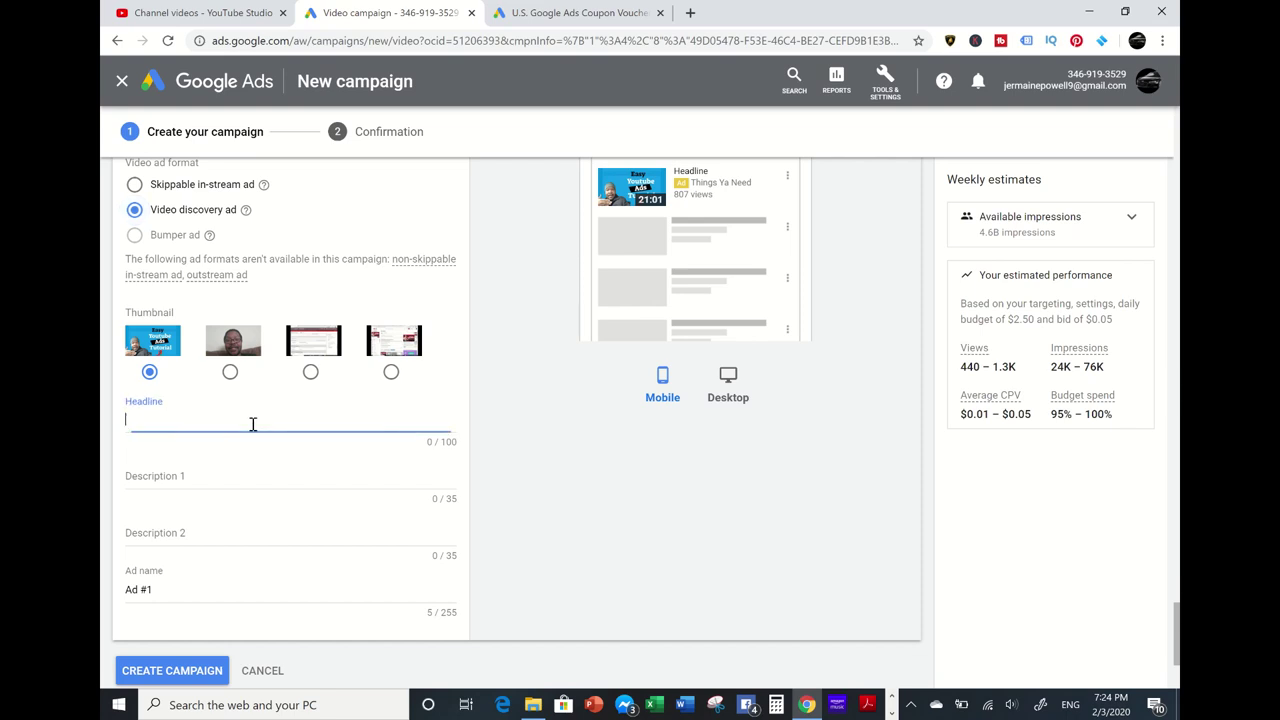
scroll(253, 424, up, 1)
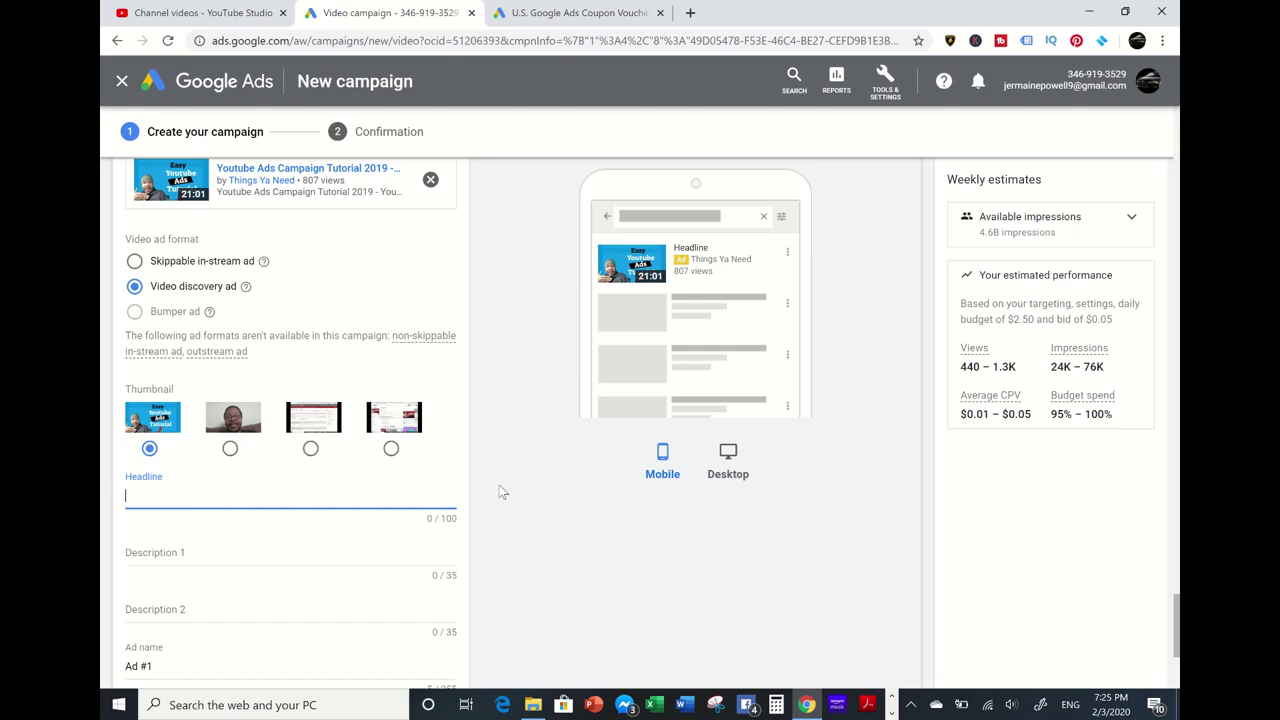
scroll(504, 492, up, 1)
scroll(504, 492, up, 2)
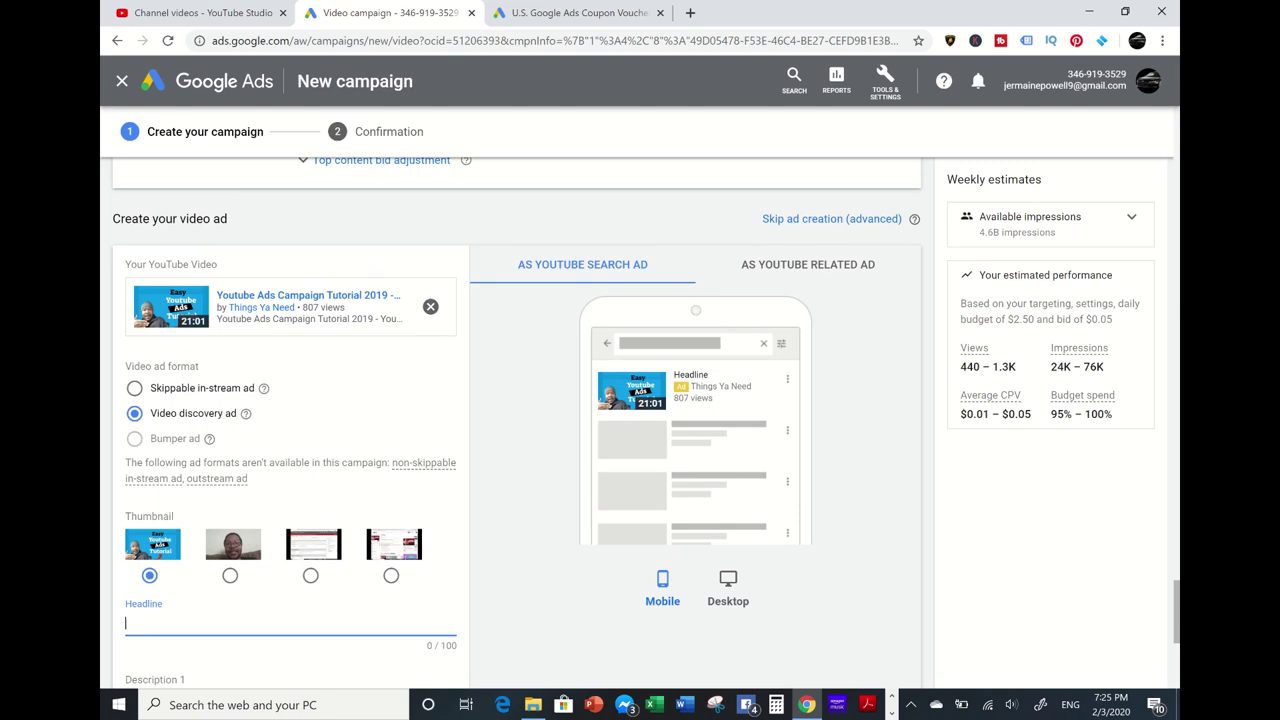
scroll(504, 492, down, 3)
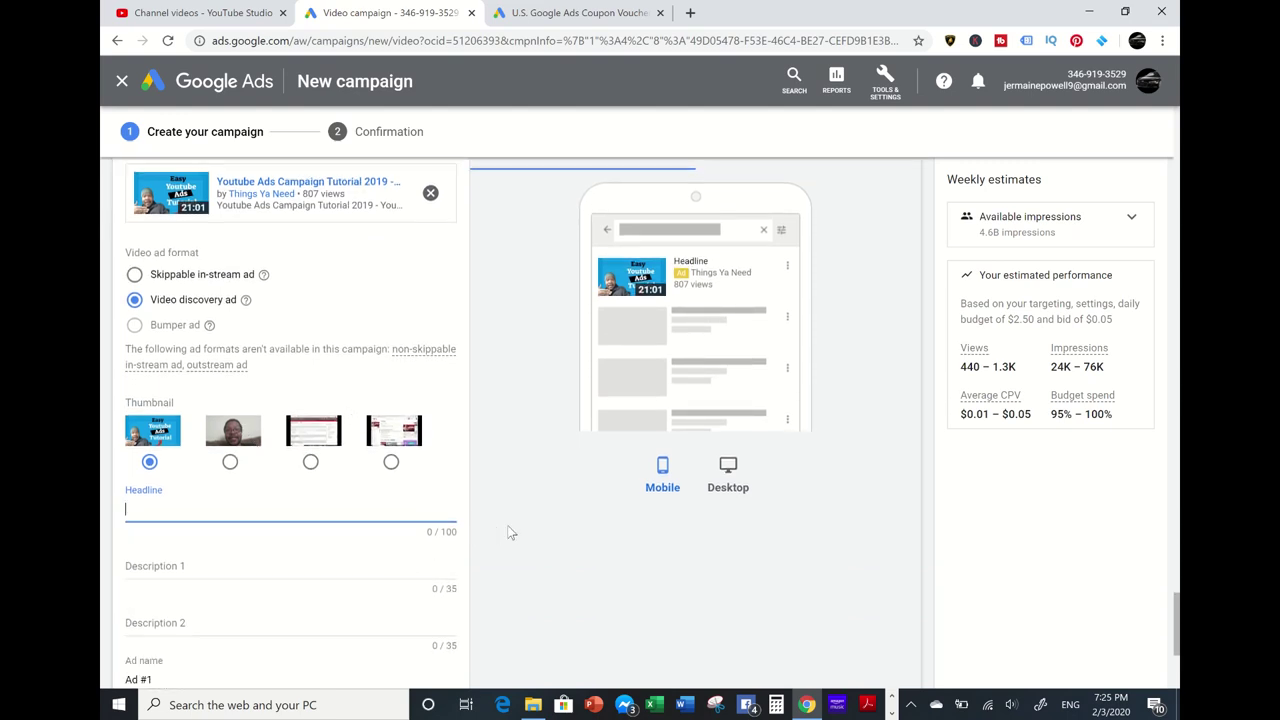
scroll(508, 532, up, 3)
scroll(508, 532, down, 4)
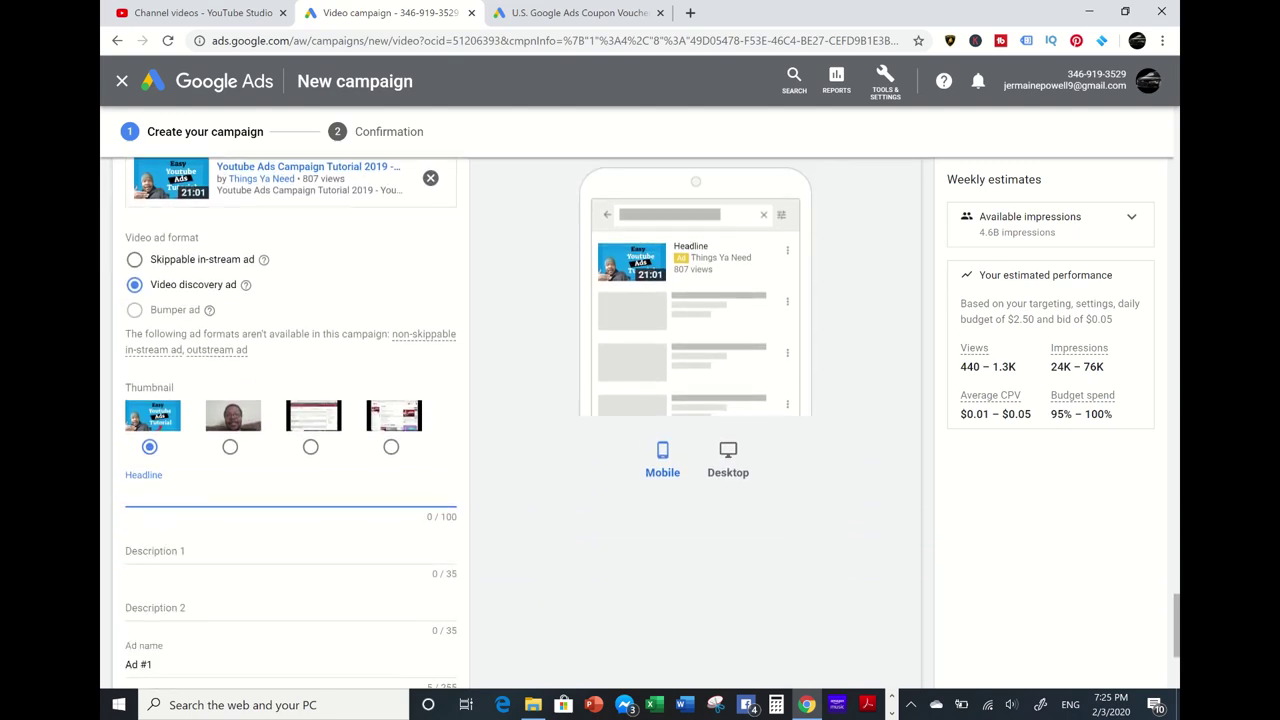
scroll(388, 518, up, 2)
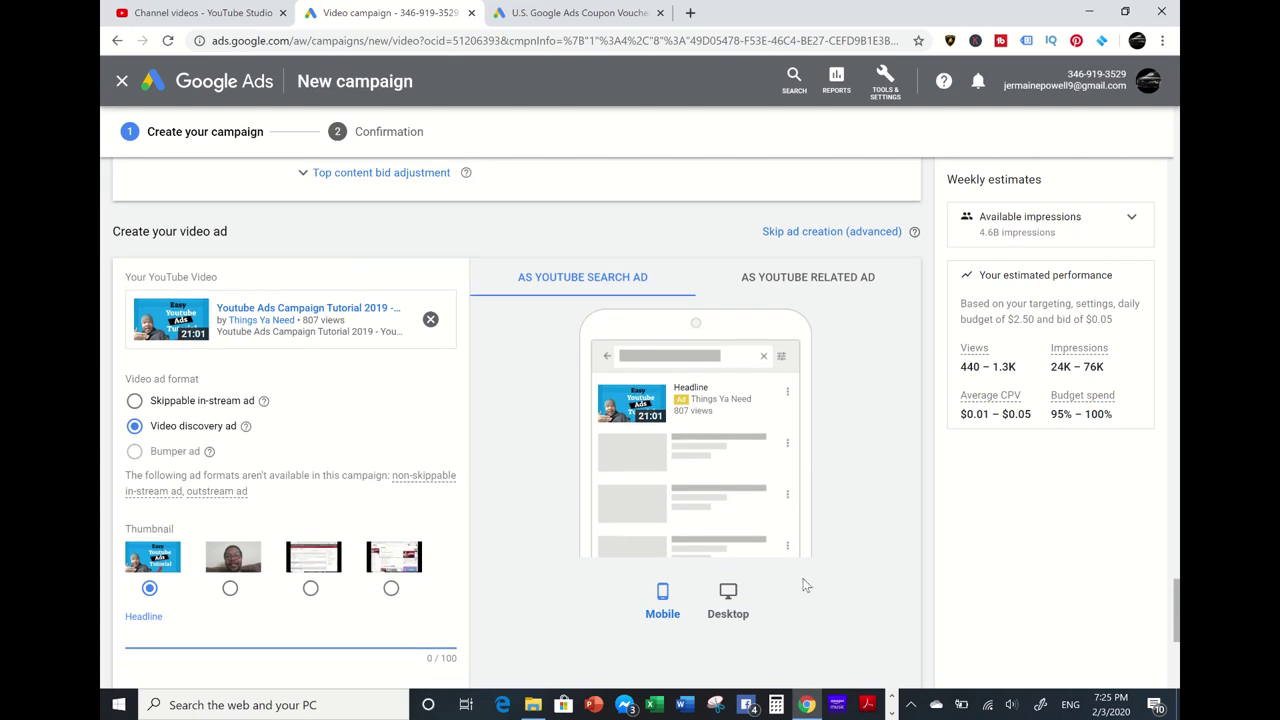
click(728, 598)
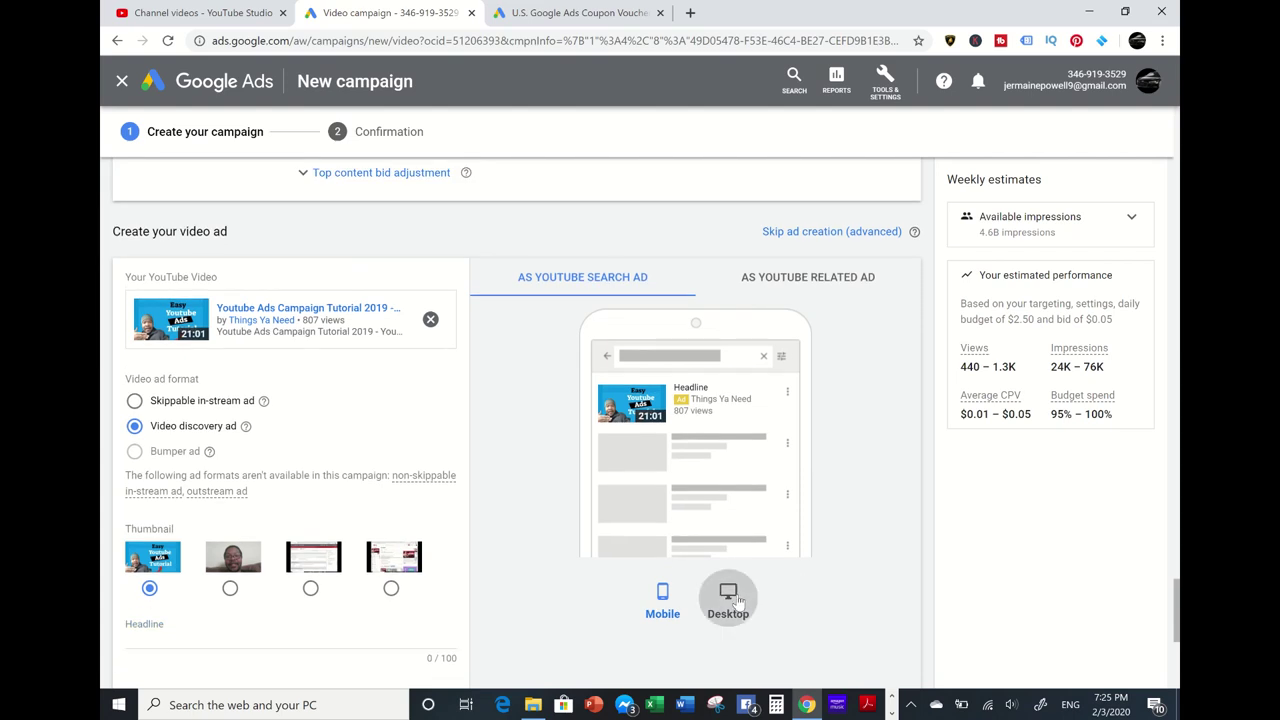
click(662, 614)
- Enter "Easy Youtube Ads" as the discovery ad's headline
scroll(227, 393, down, 3)
click(227, 393)
text(esay)
key(BackSpace)
key(BackSpace)
key(BackSpace)
key(BackSpace)
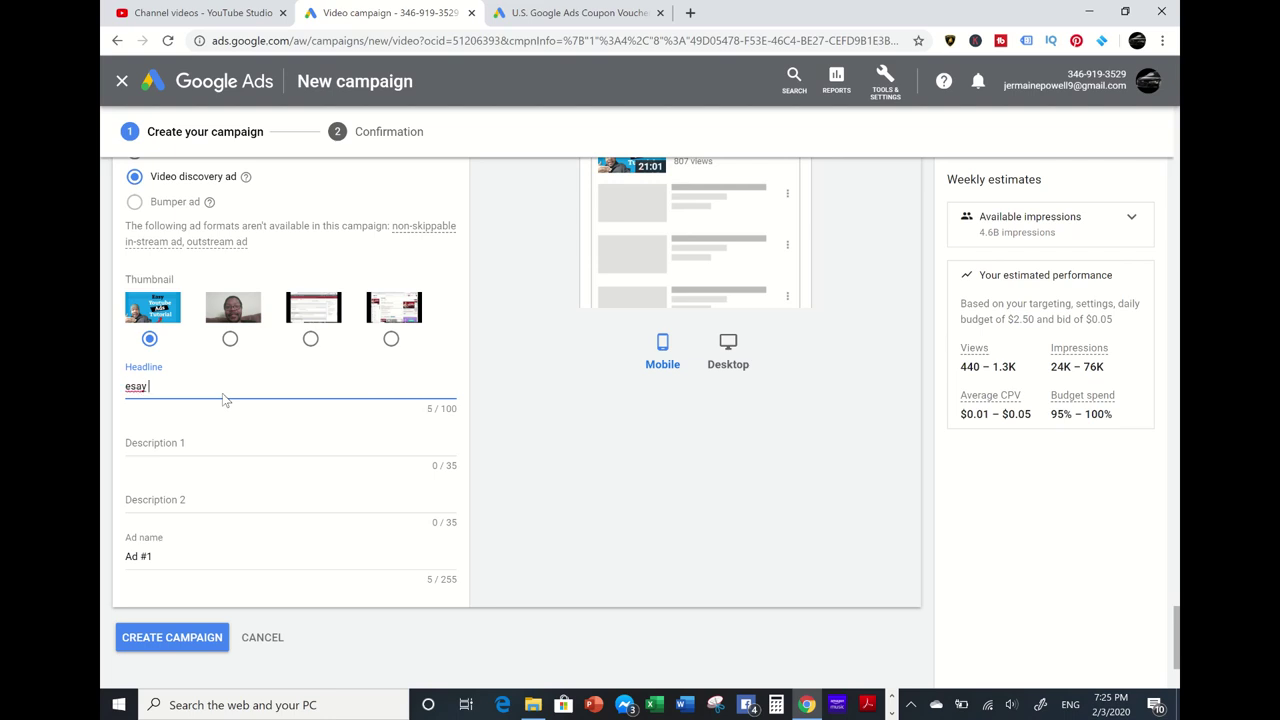
text(Esay)
key(BackSpace)
key(BackSpace)
key(BackSpace)
key(BackSpace)
text(asy Youtube Ads)
- Check how the ad with its headline appears in the desktop and mobile YouTube search previews
scroll(224, 399, up, 2)
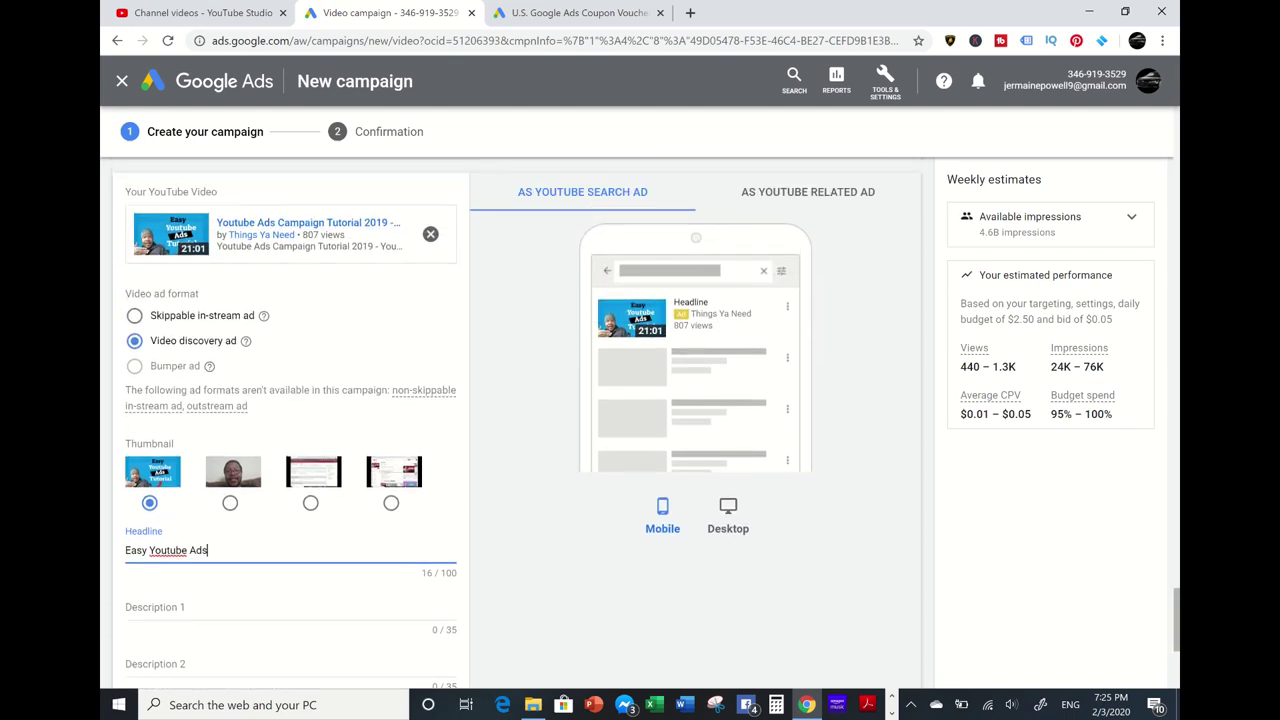
click(216, 605)
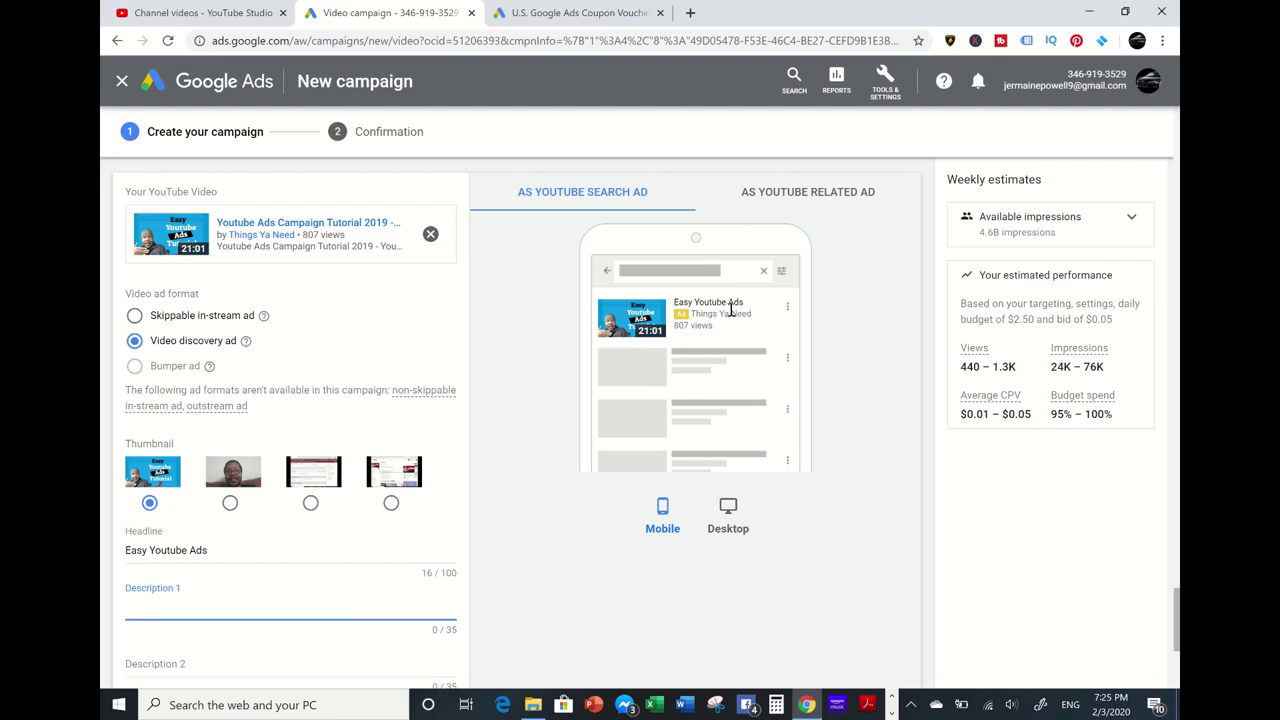
click(735, 517)
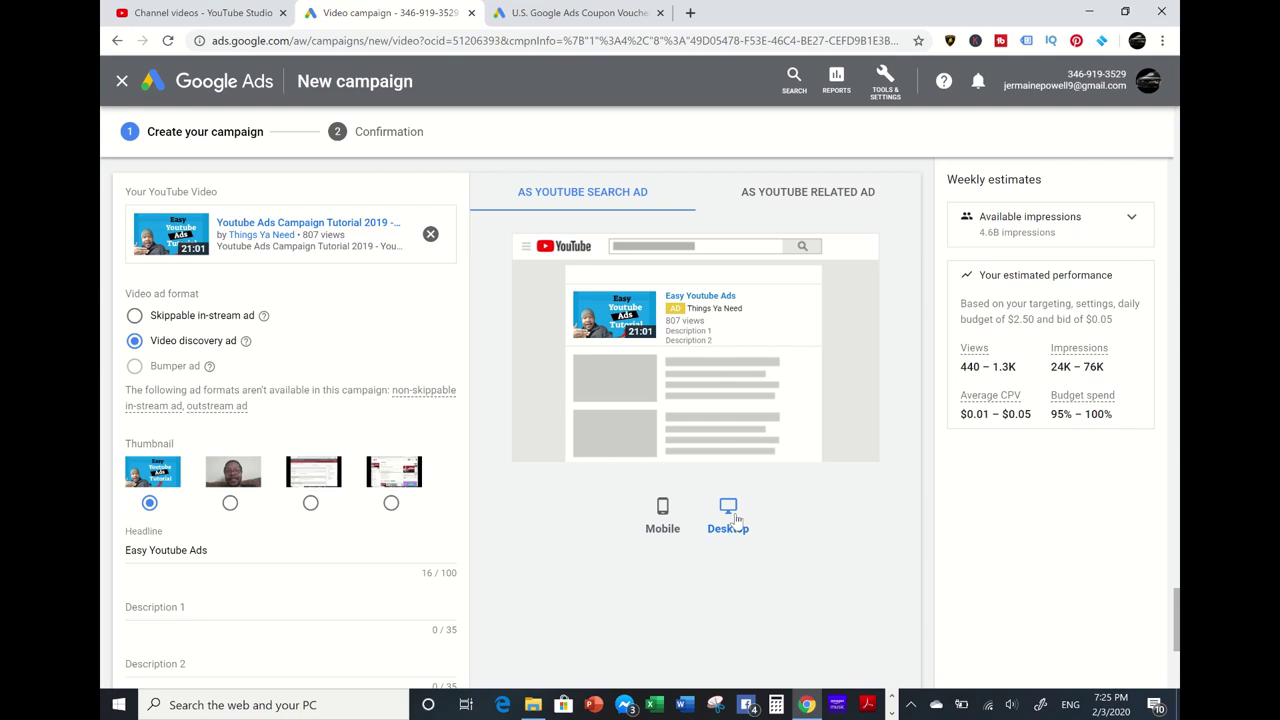
click(652, 515)
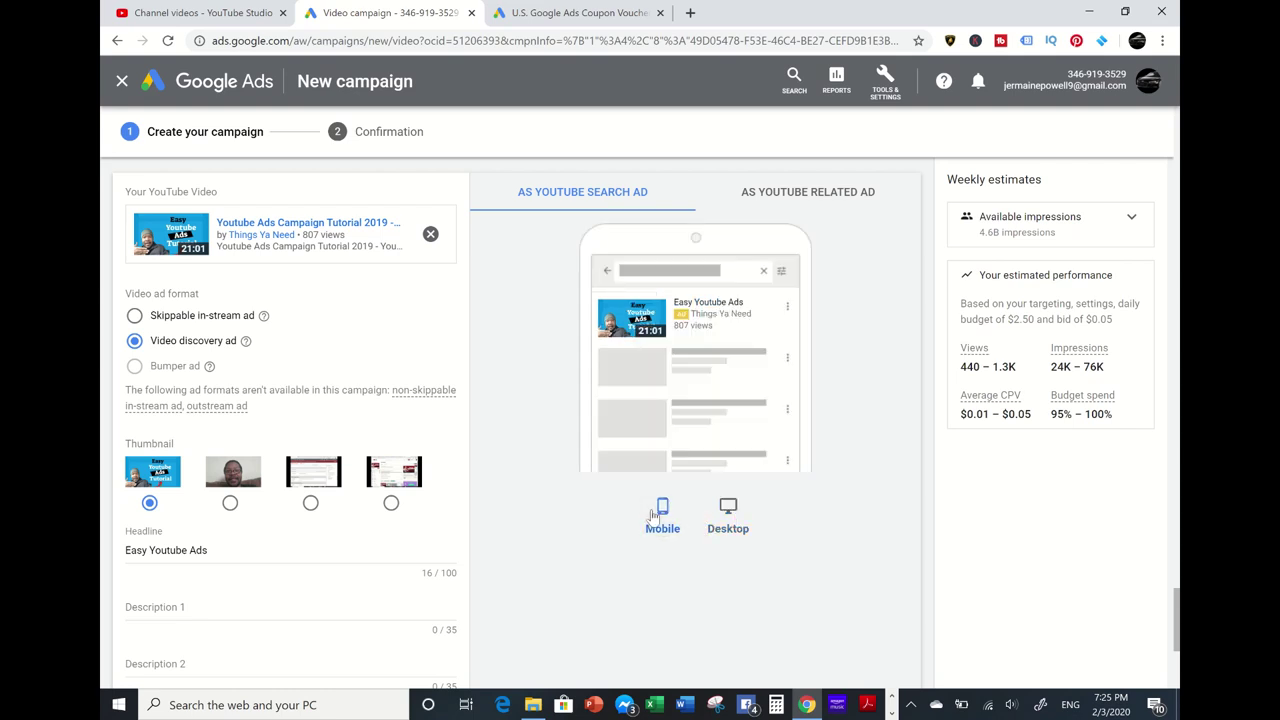
- Compare the discovery ad's YouTube search and related-video previews, including the desktop version of the search preview
scroll(652, 515, up, 1)
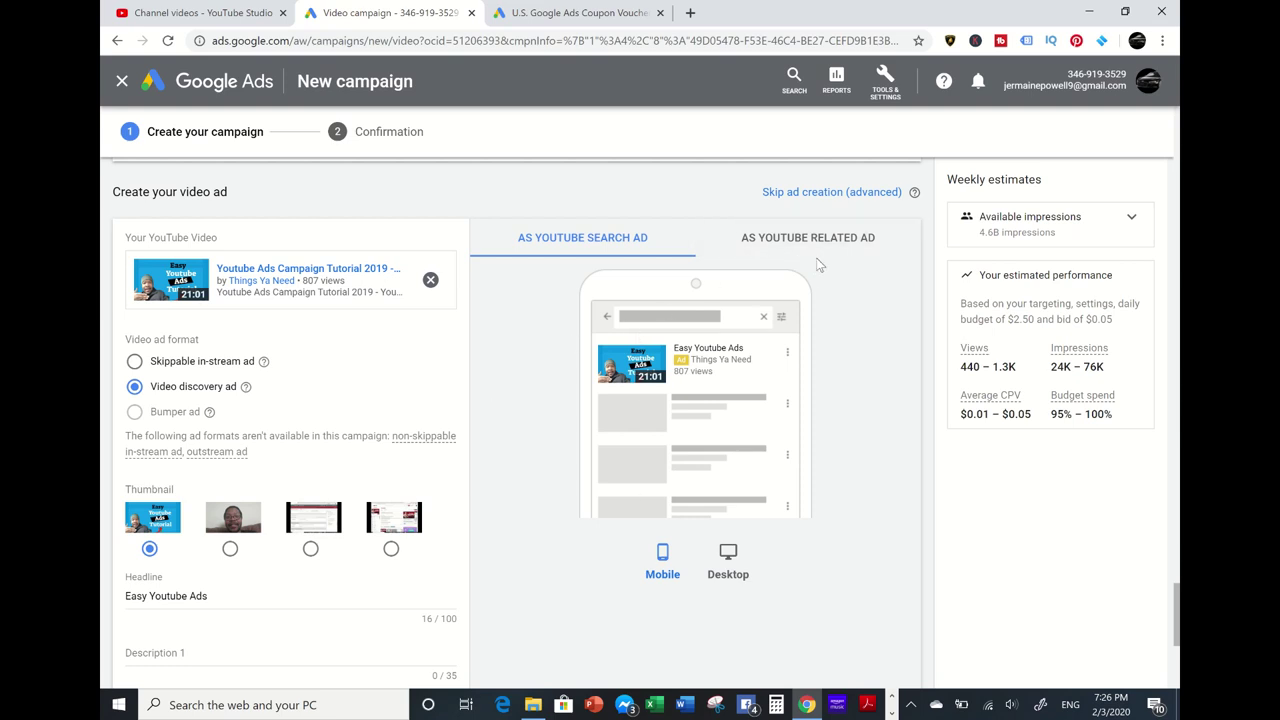
click(793, 239)
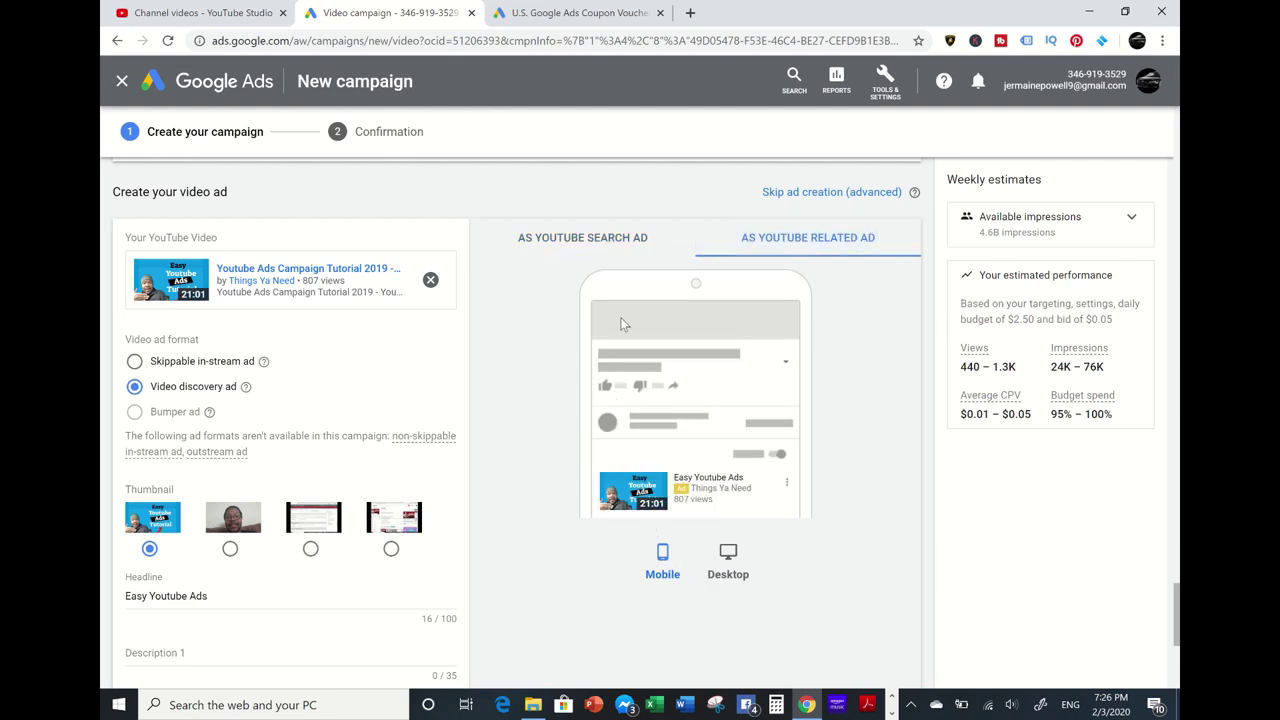
click(555, 236)
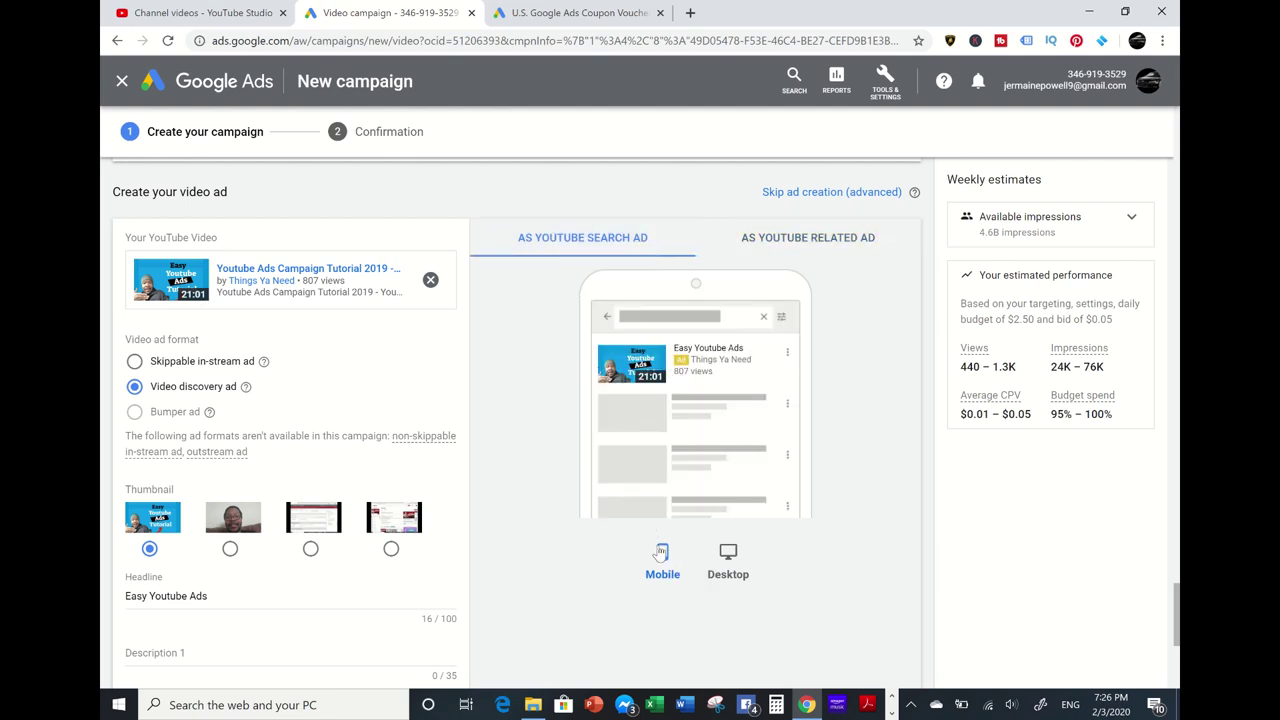
click(733, 575)
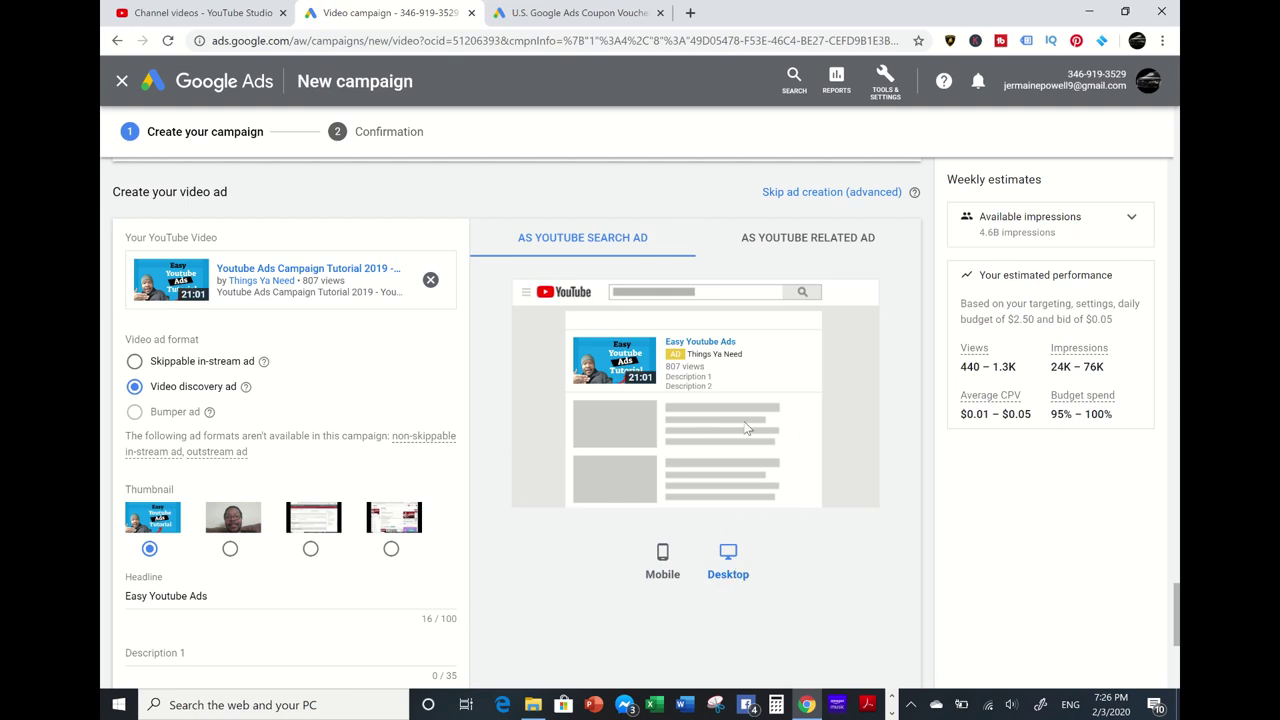
- Enter "Test" as the discovery ad's Description 1, Description 2 and ad name
scroll(725, 407, down, 5)
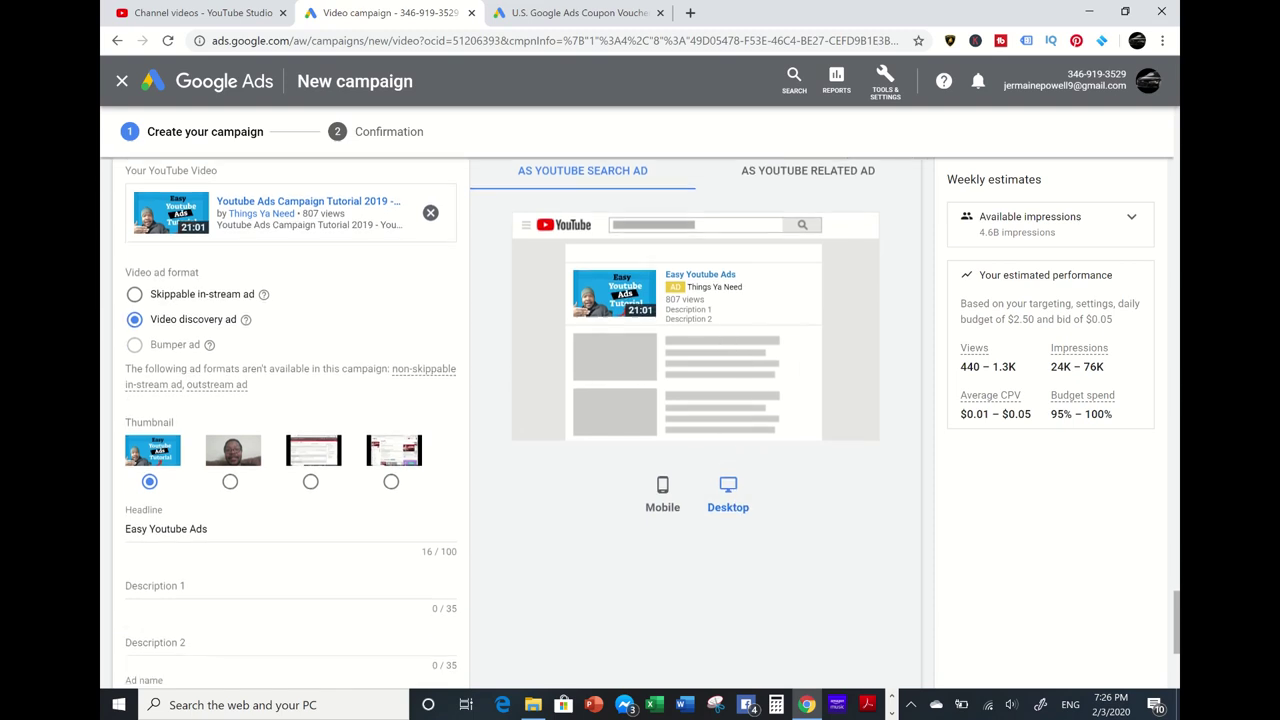
click(238, 382)
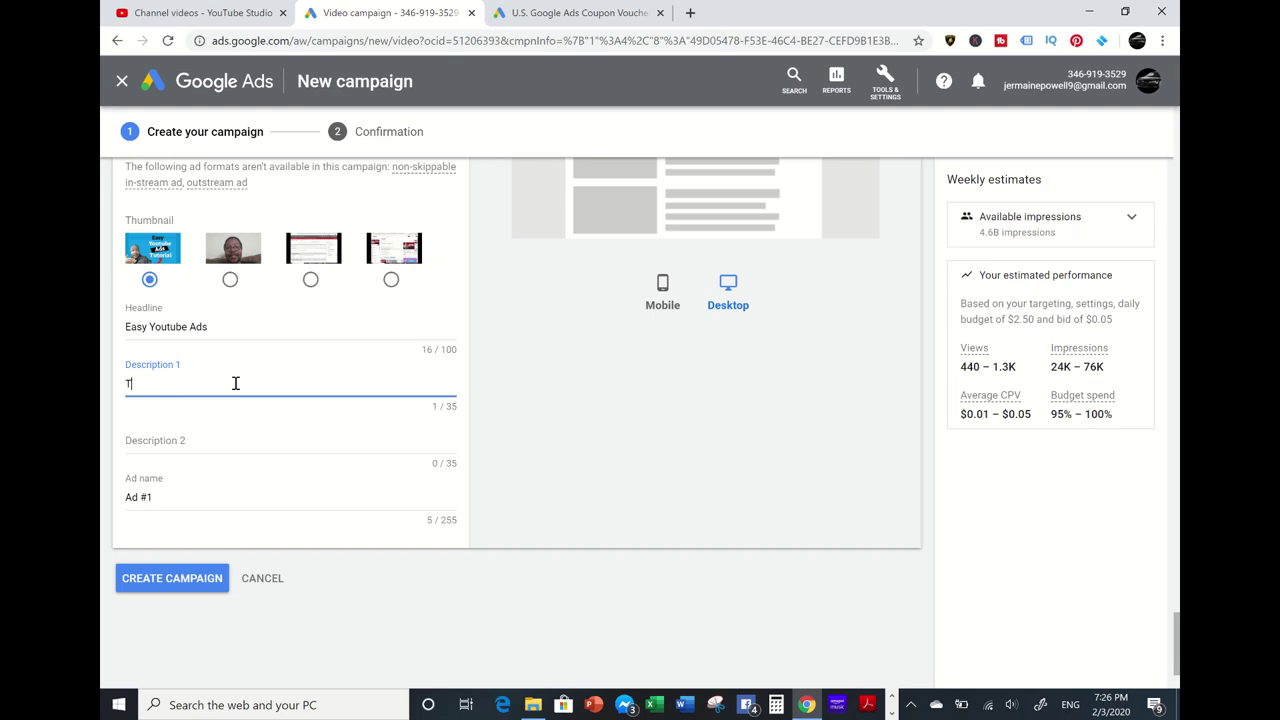
click(221, 443)
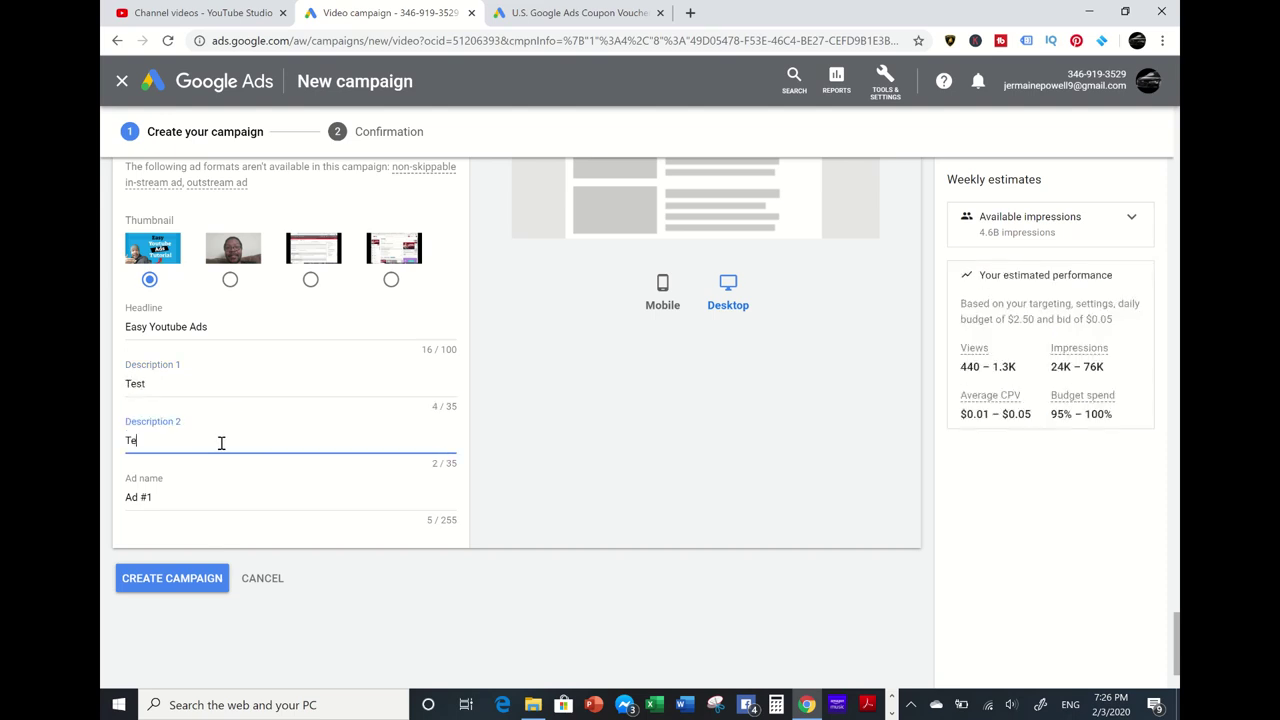
scroll(221, 443, down, 2)
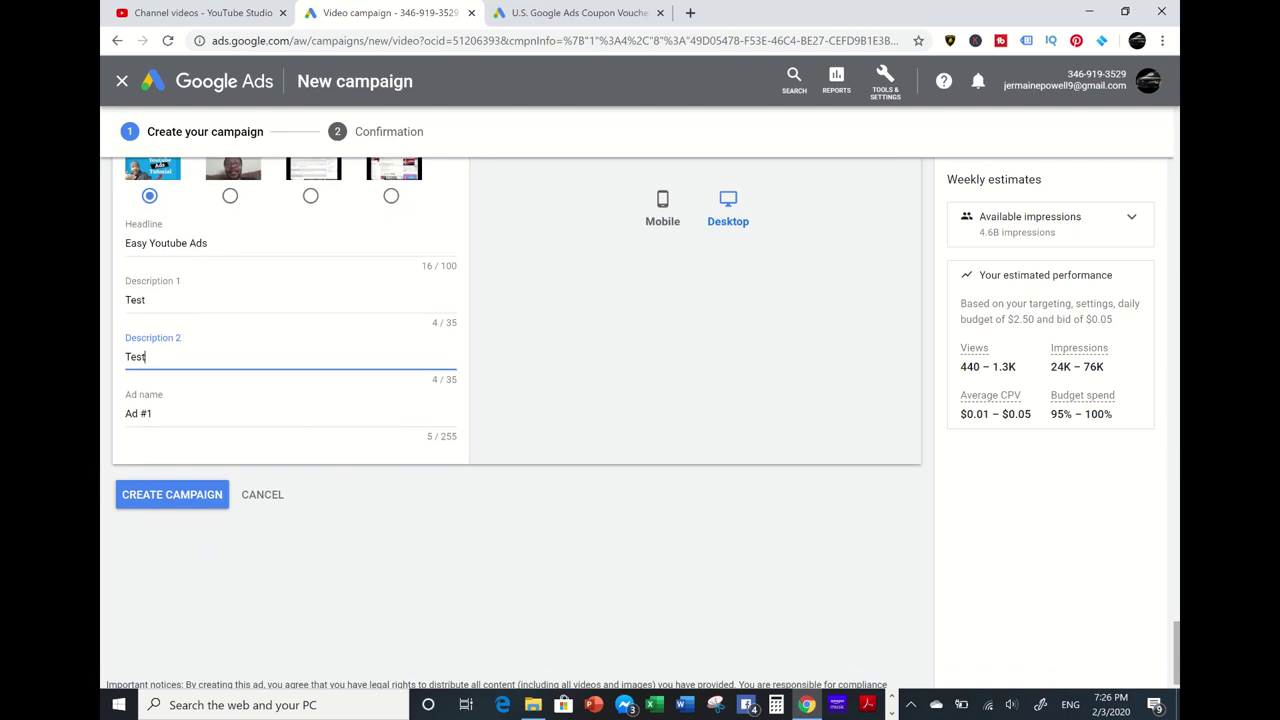
scroll(515, 400, up, 1)
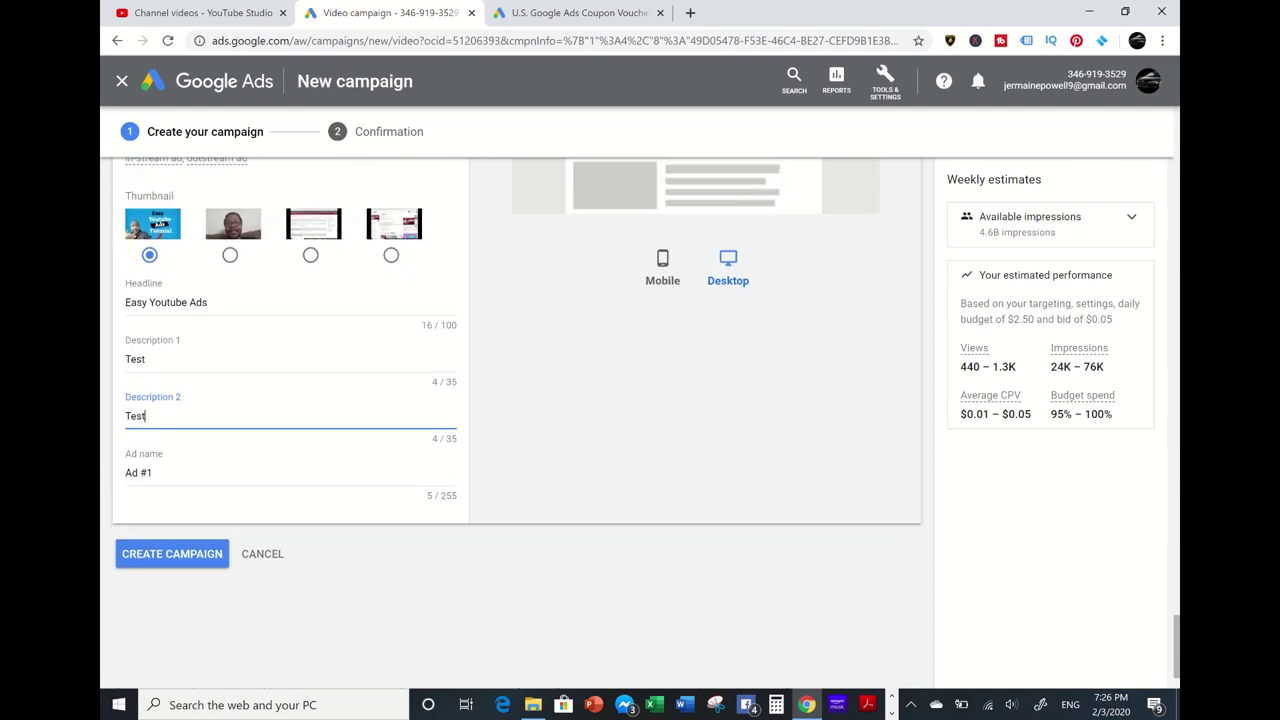
click(190, 485)
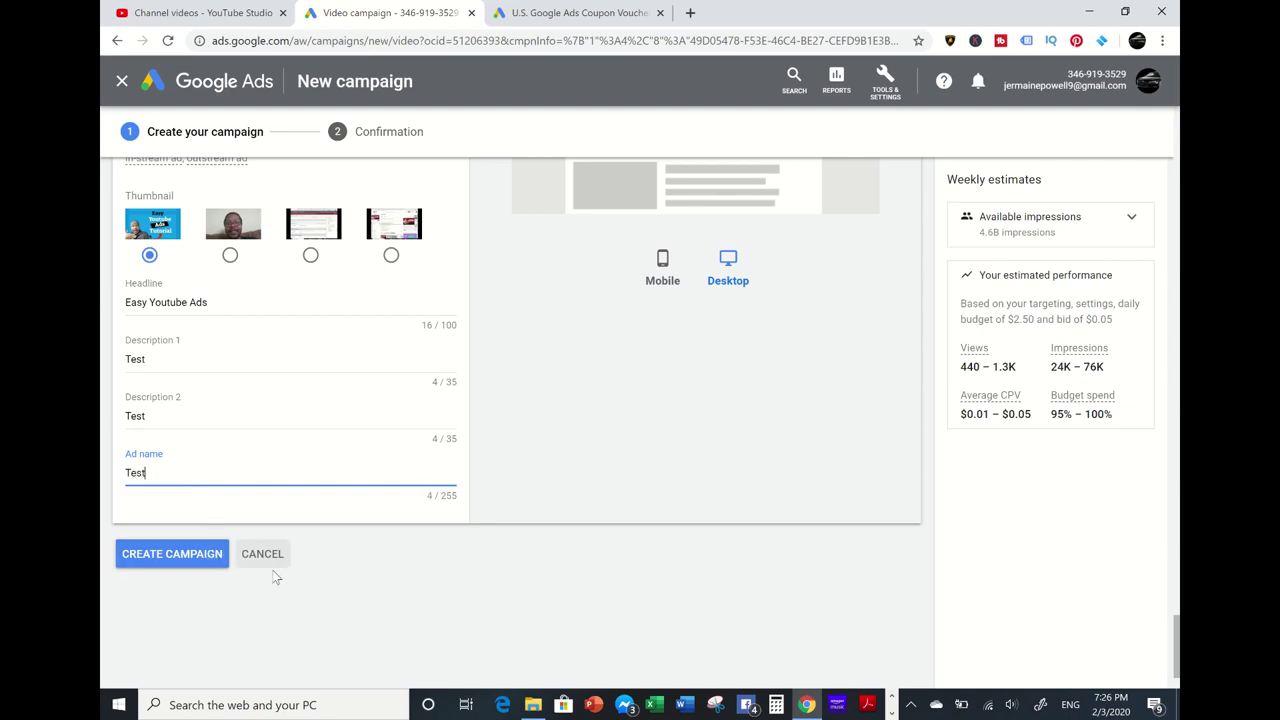
- Create the campaign and continue to its ad groups page
scroll(296, 578, up, 1)
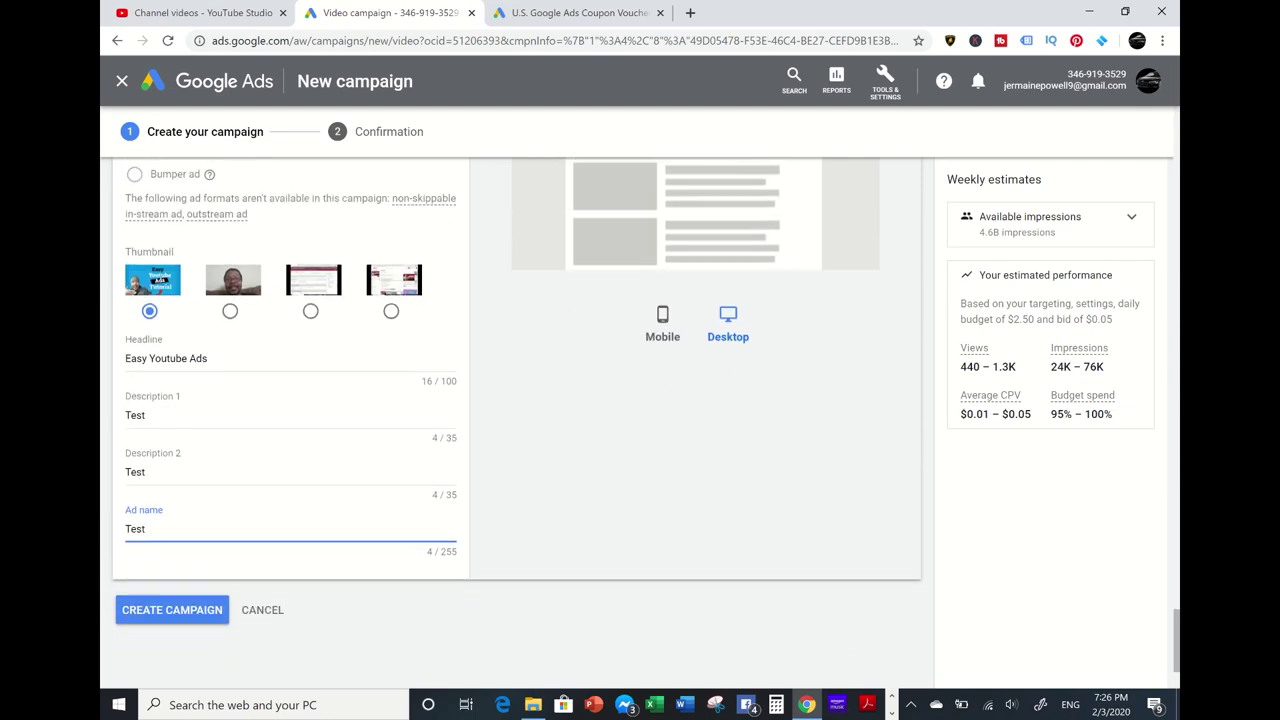
click(177, 611)
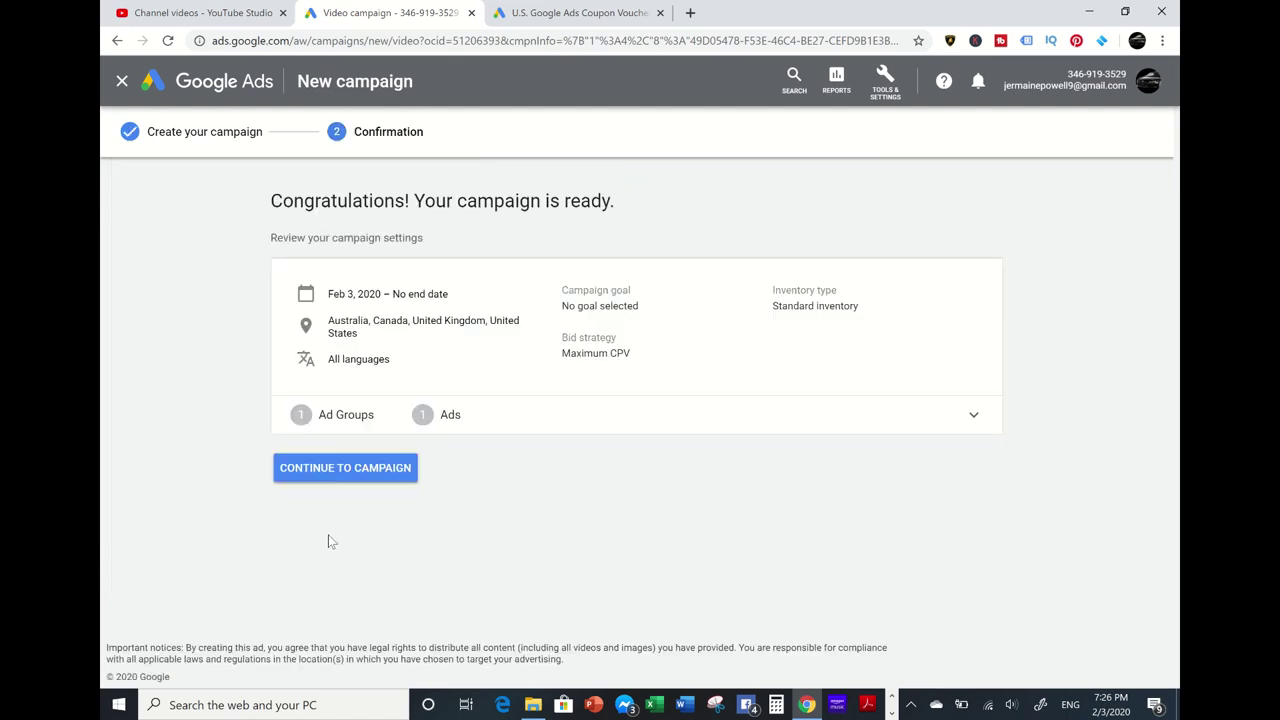
click(346, 468)
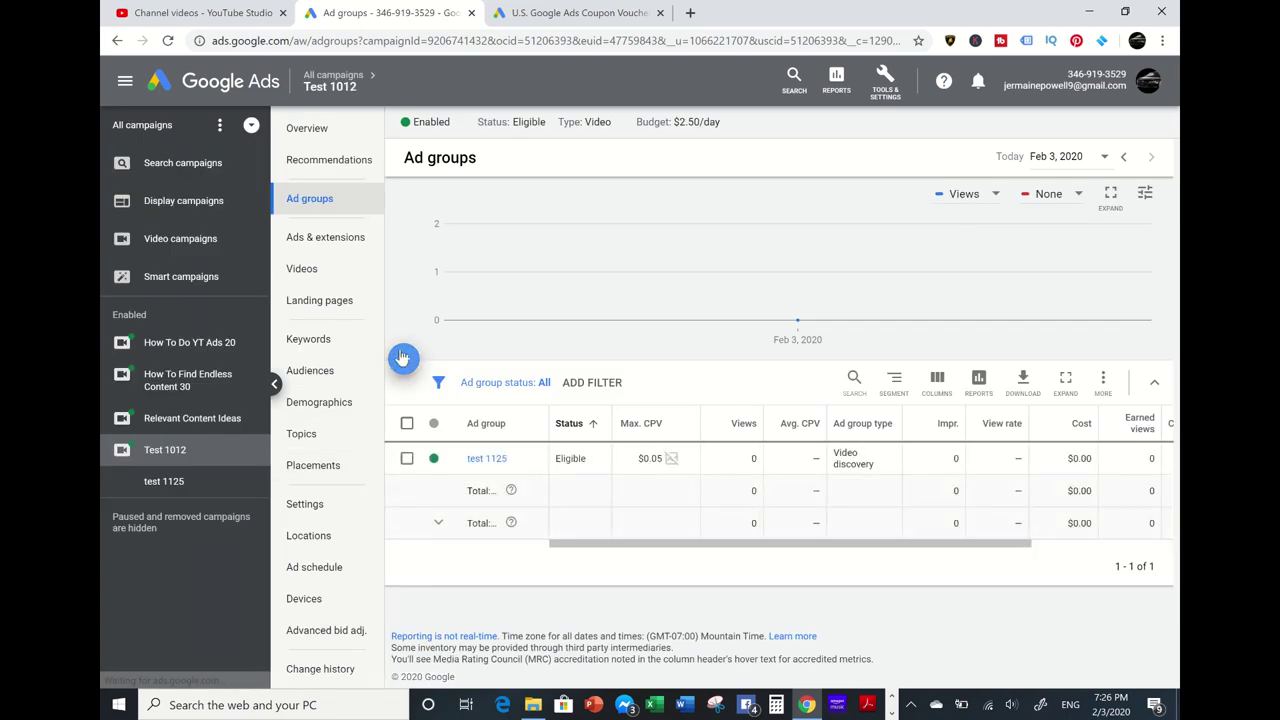
click(401, 357)
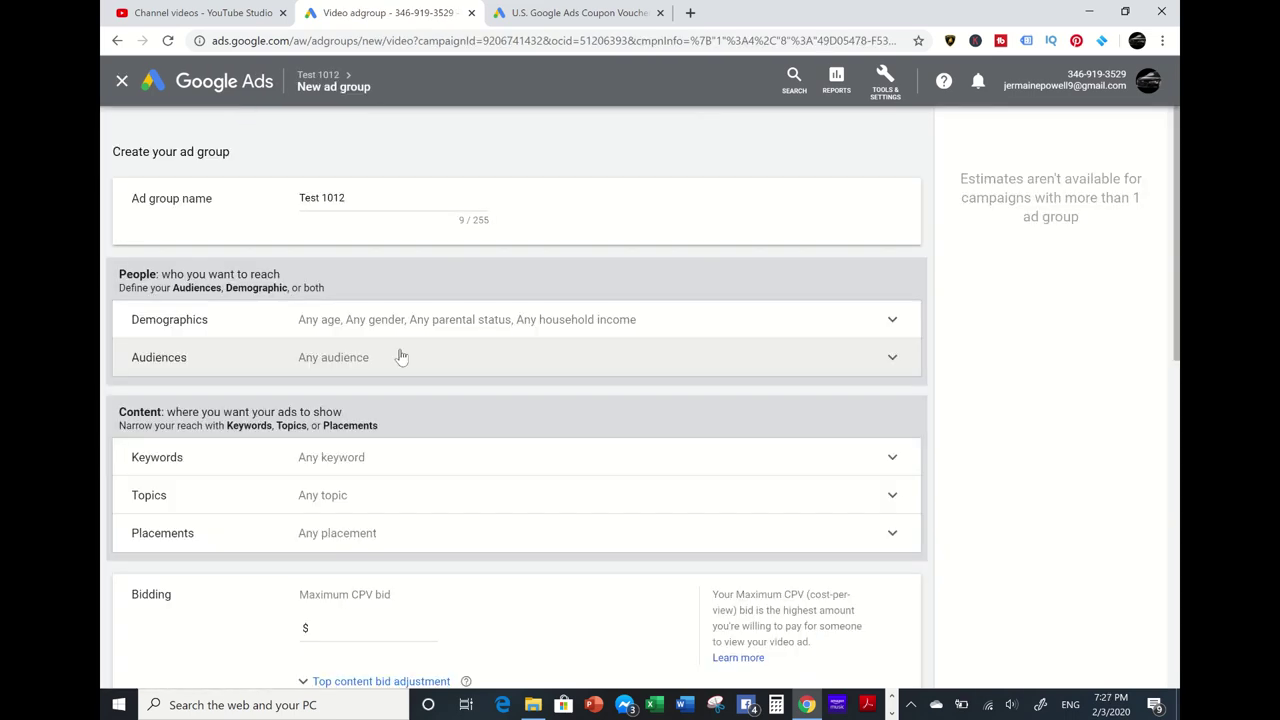
click(123, 84)
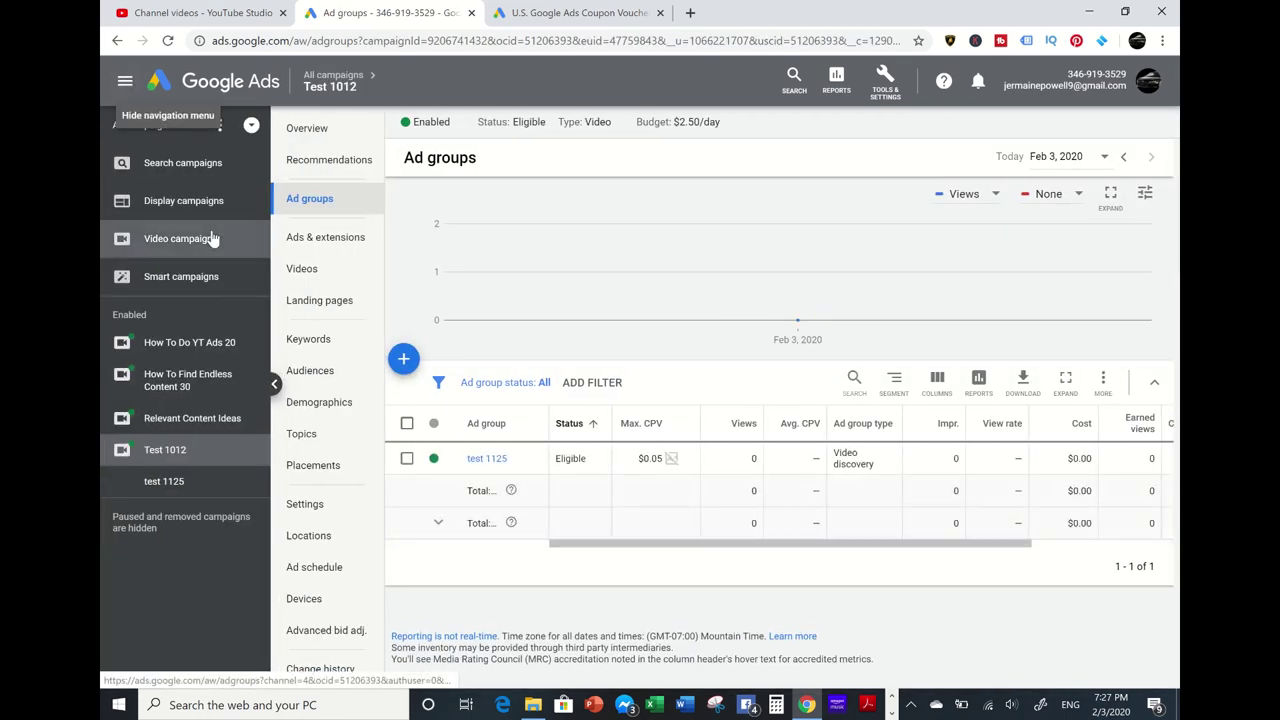
- Start another new campaign from the all-campaigns list, without a goal's guidance, as a Custom video campaign
click(210, 86)
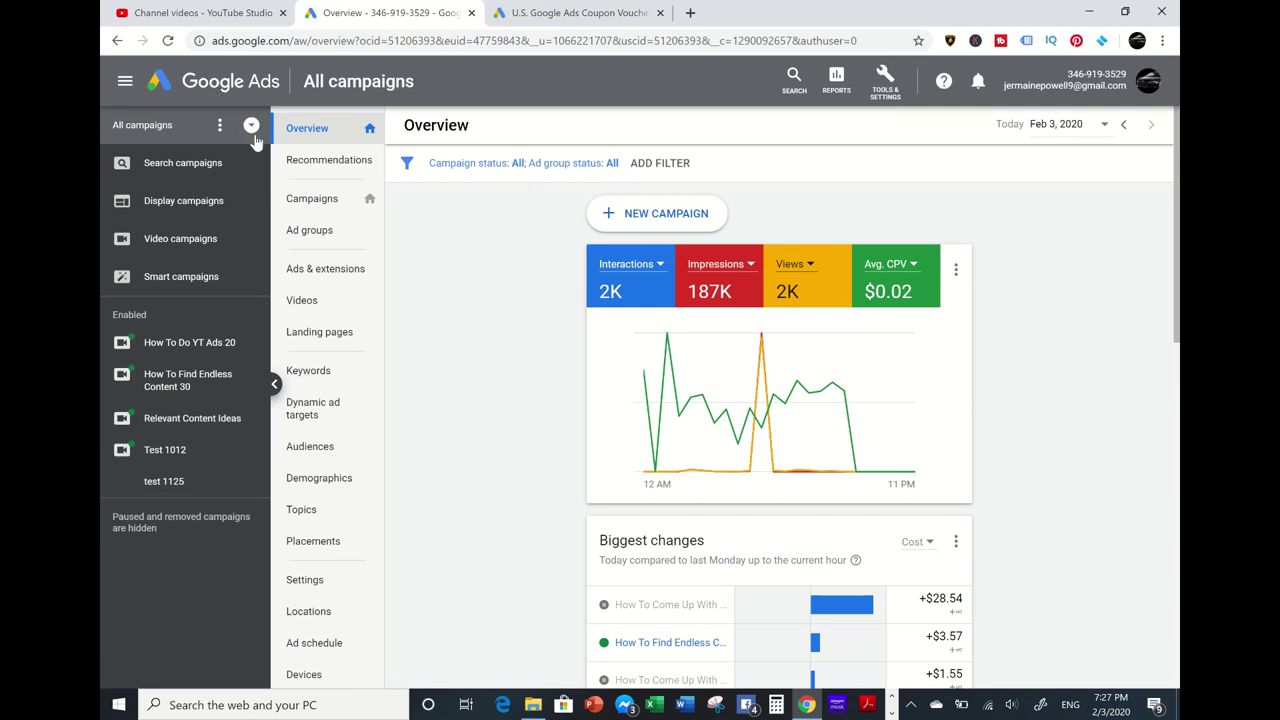
click(307, 200)
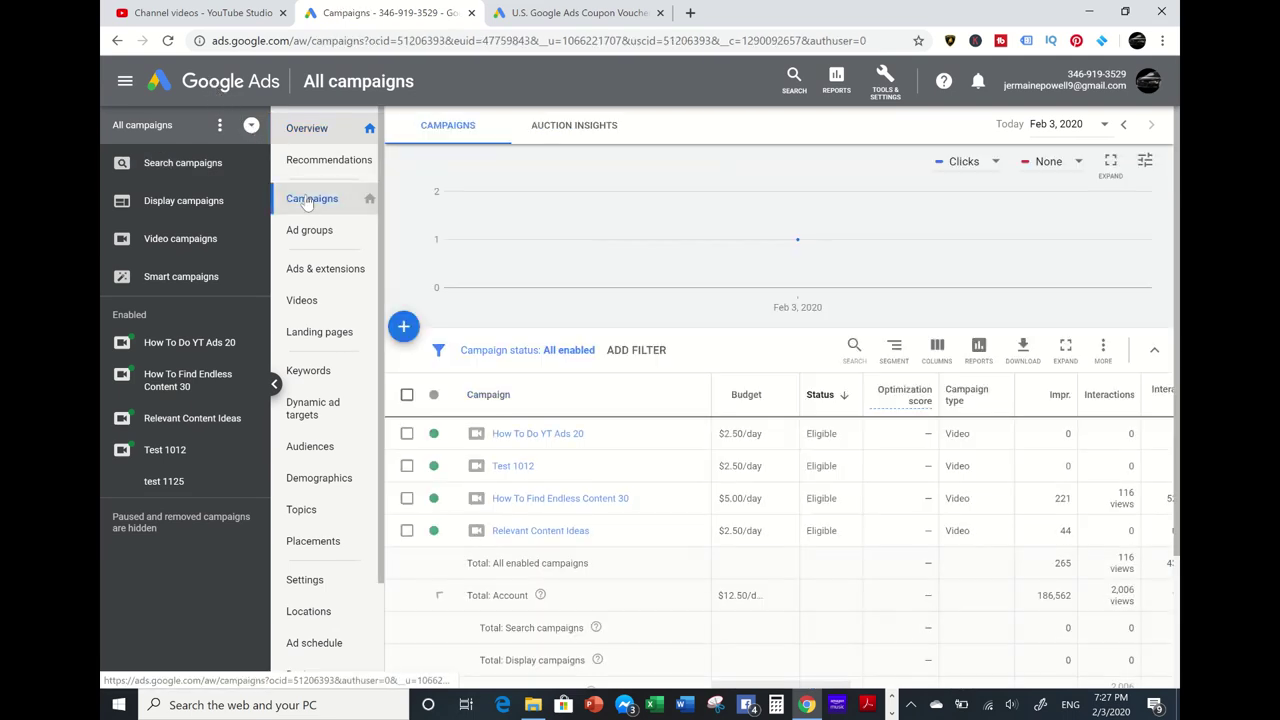
click(405, 328)
click(434, 390)
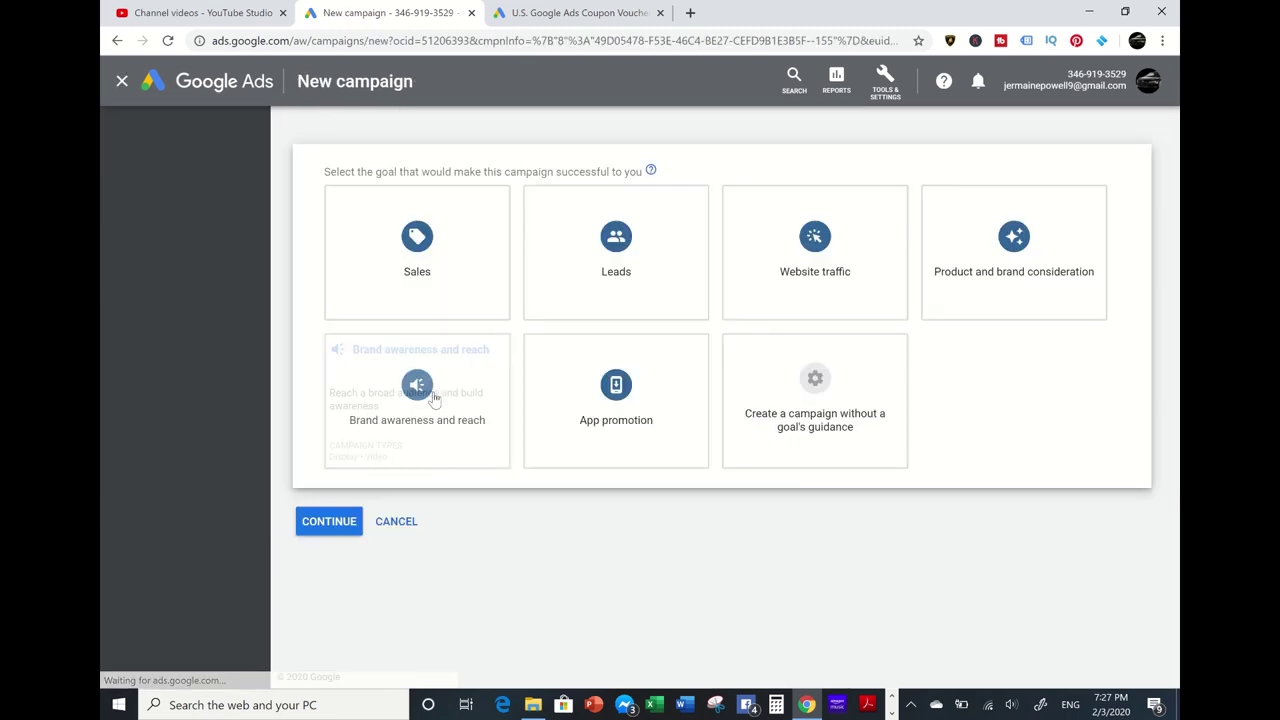
click(716, 420)
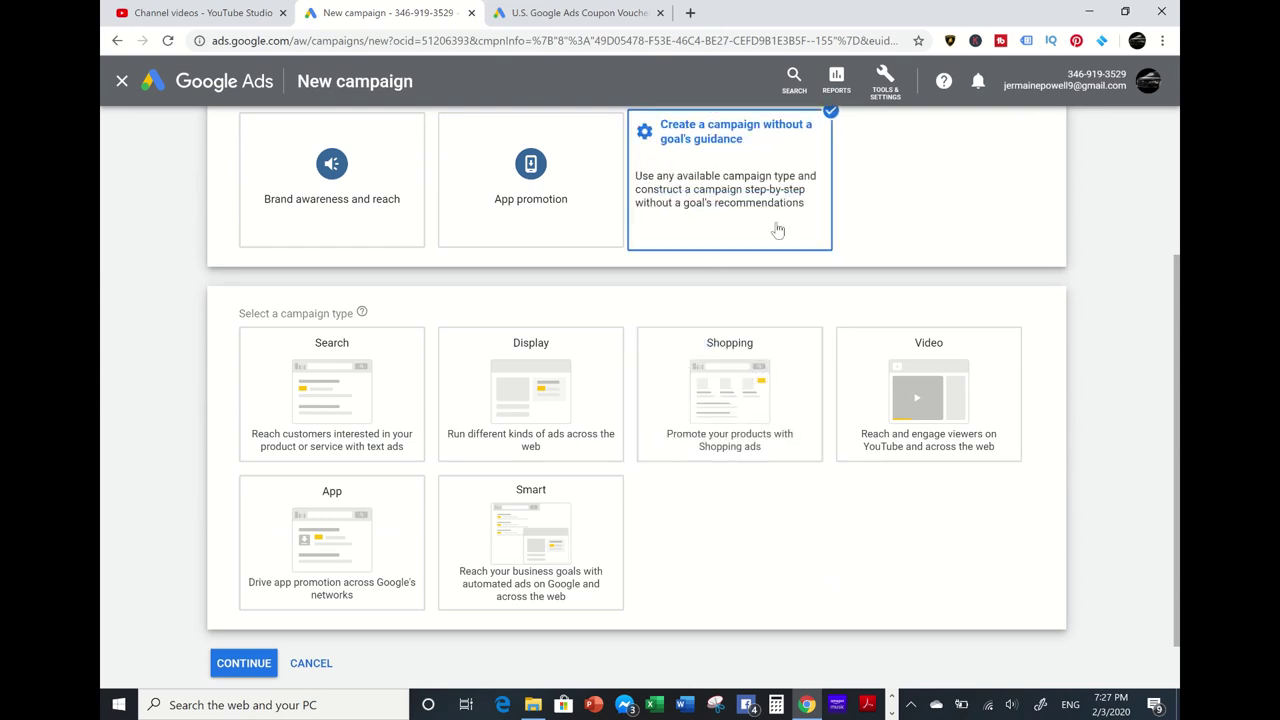
click(925, 385)
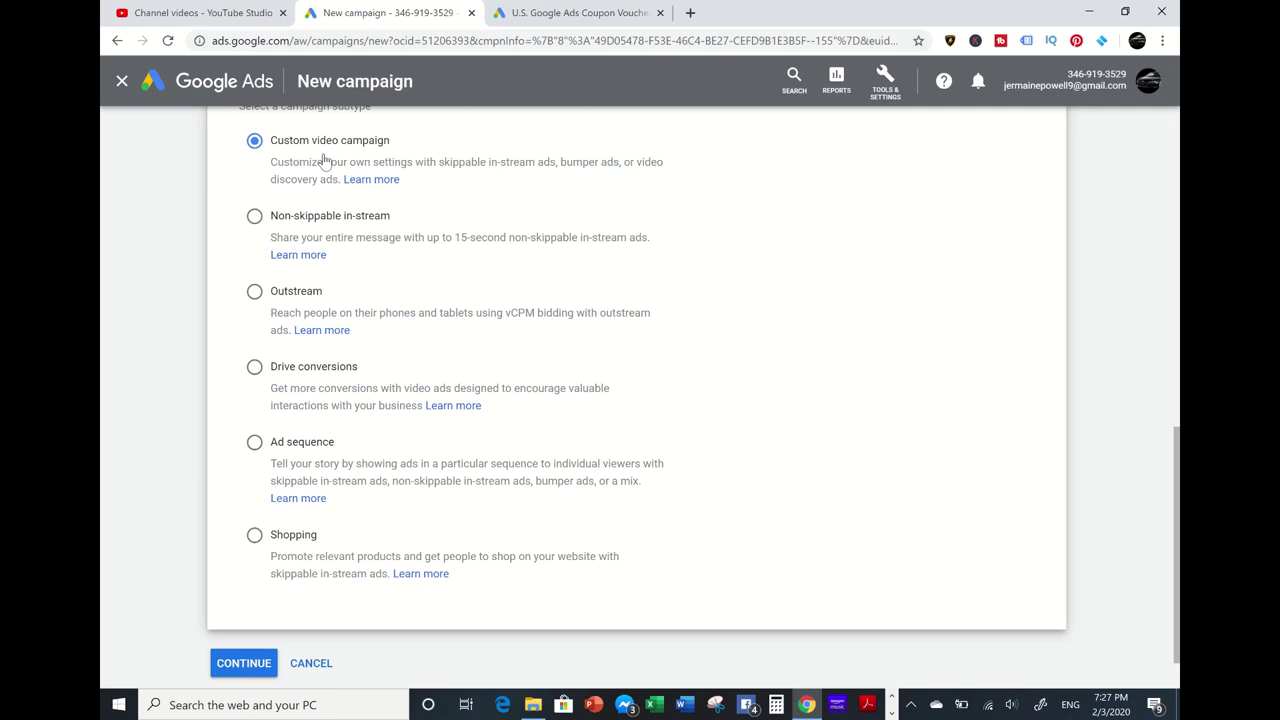
click(245, 663)
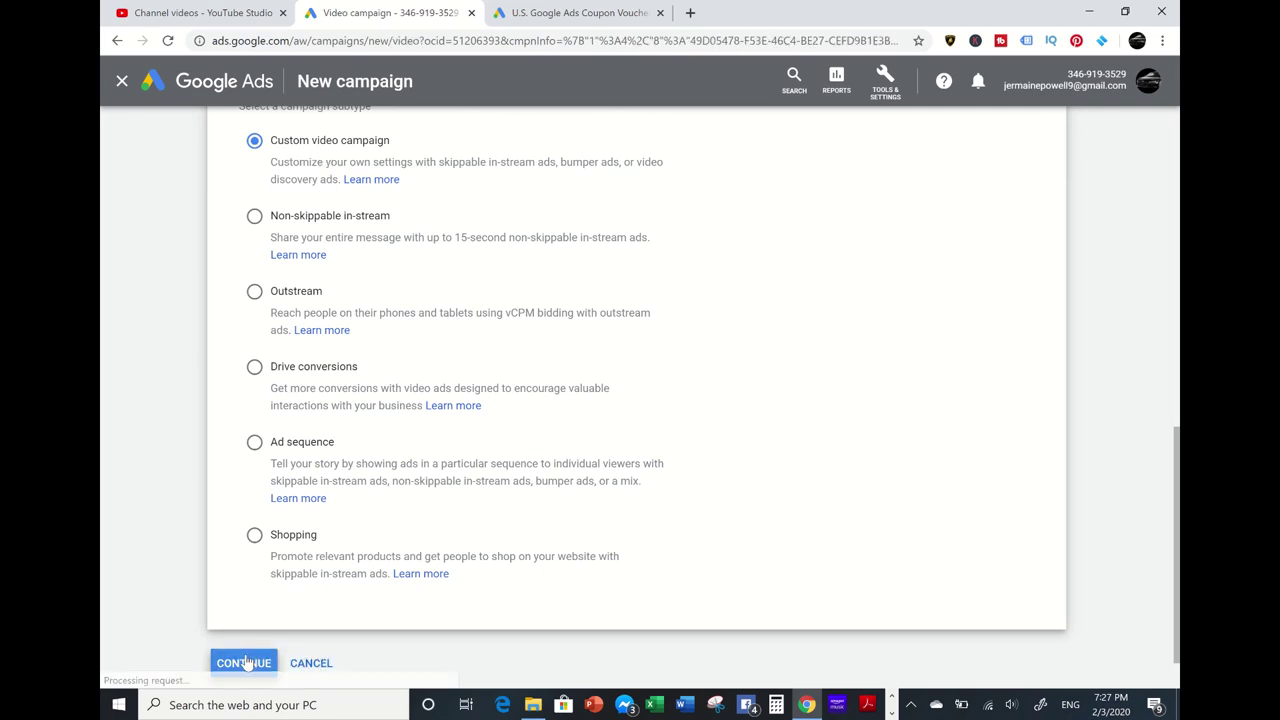
- Replace the default campaign name with "Test 150"
click(437, 288)
key(BackSpace)
key(BackSpace)
key(BackSpace)
key(BackSpace)
key(BackSpace)
key(BackSpace)
key(BackSpace)
key(BackSpace)
key(BackSpace)
key(BackSpace)
key(BackSpace)
key(BackSpace)
key(BackSpace)
key(BackSpace)
key(BackSpace)
key(BackSpace)
key(BackSpace)
key(BackSpace)
key(BackSpace)
key(BackSpace)
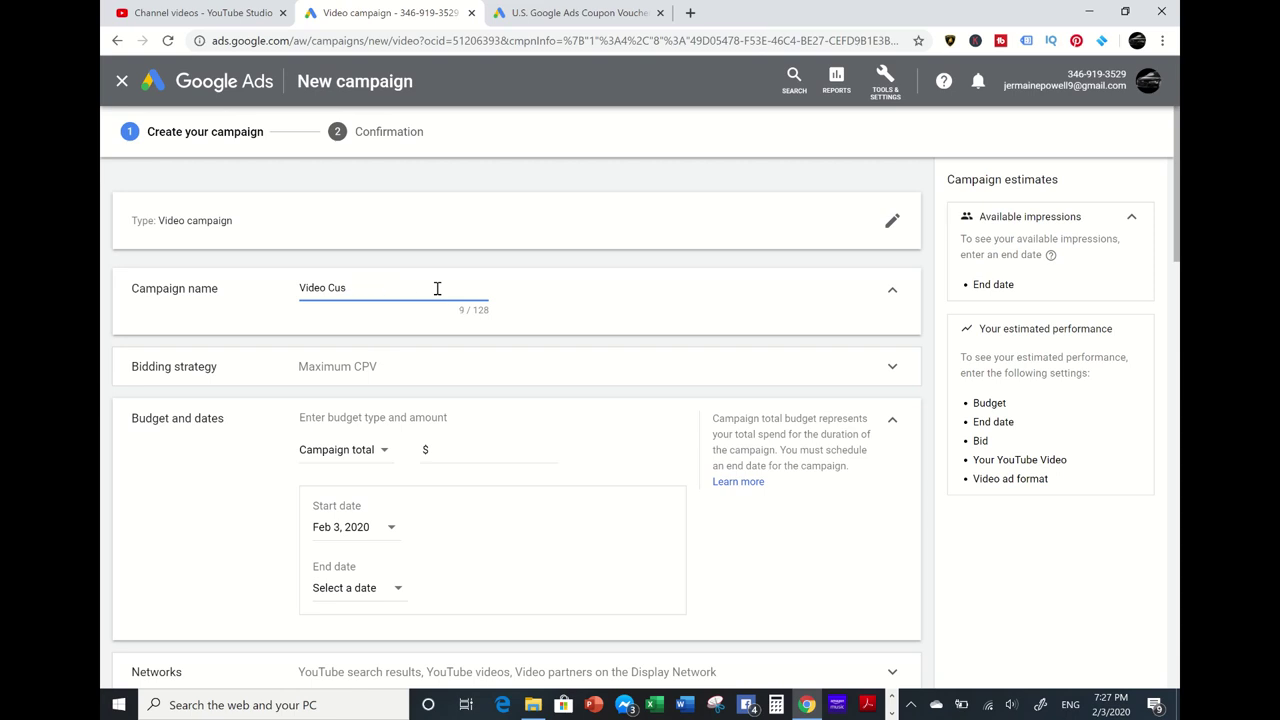
text(Y)
key(BackSpace)
text(Test 150)
- Set the campaign budget to $2.50 and its type to Daily
scroll(437, 288, down, 1)
click(464, 329)
text(200)
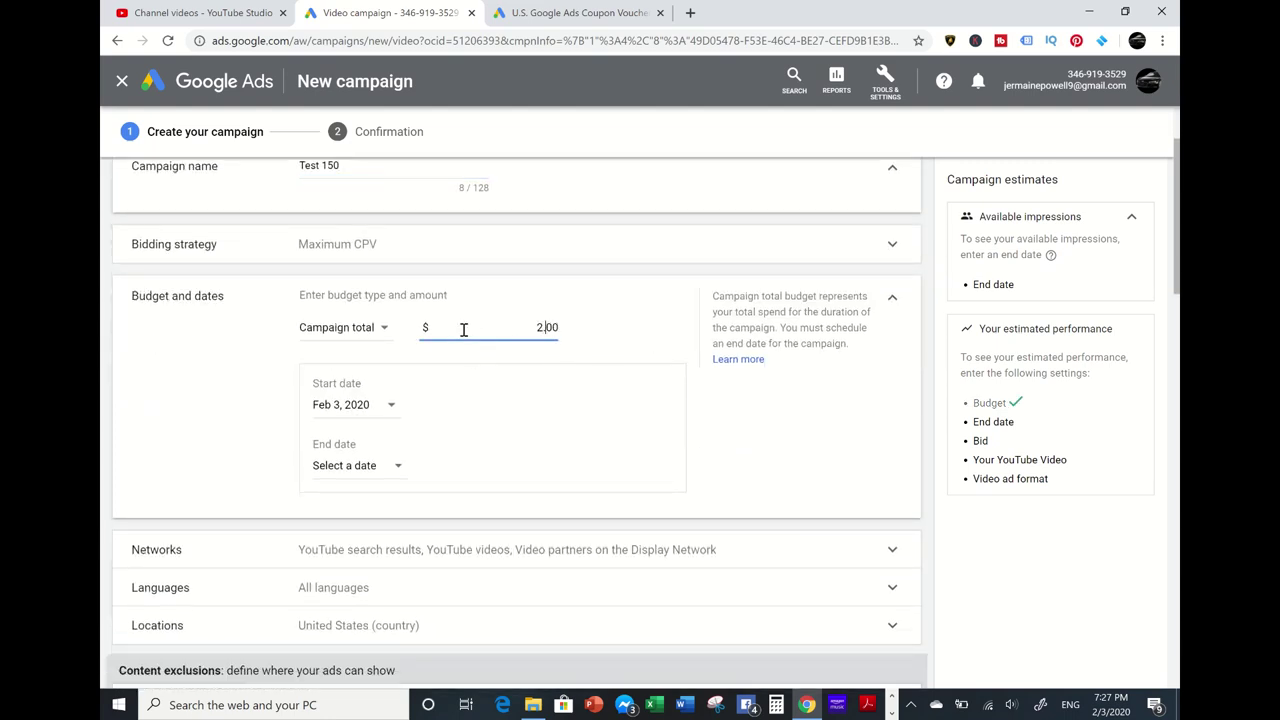
scroll(464, 329, down, 1)
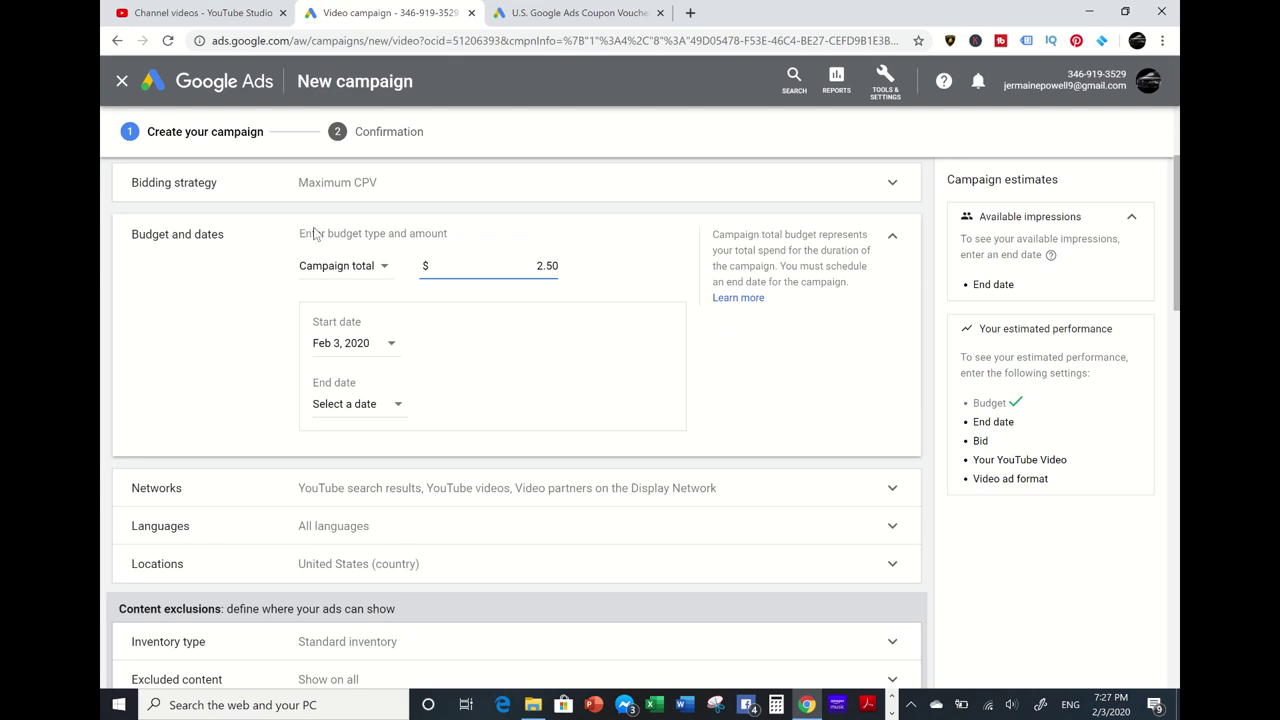
click(384, 266)
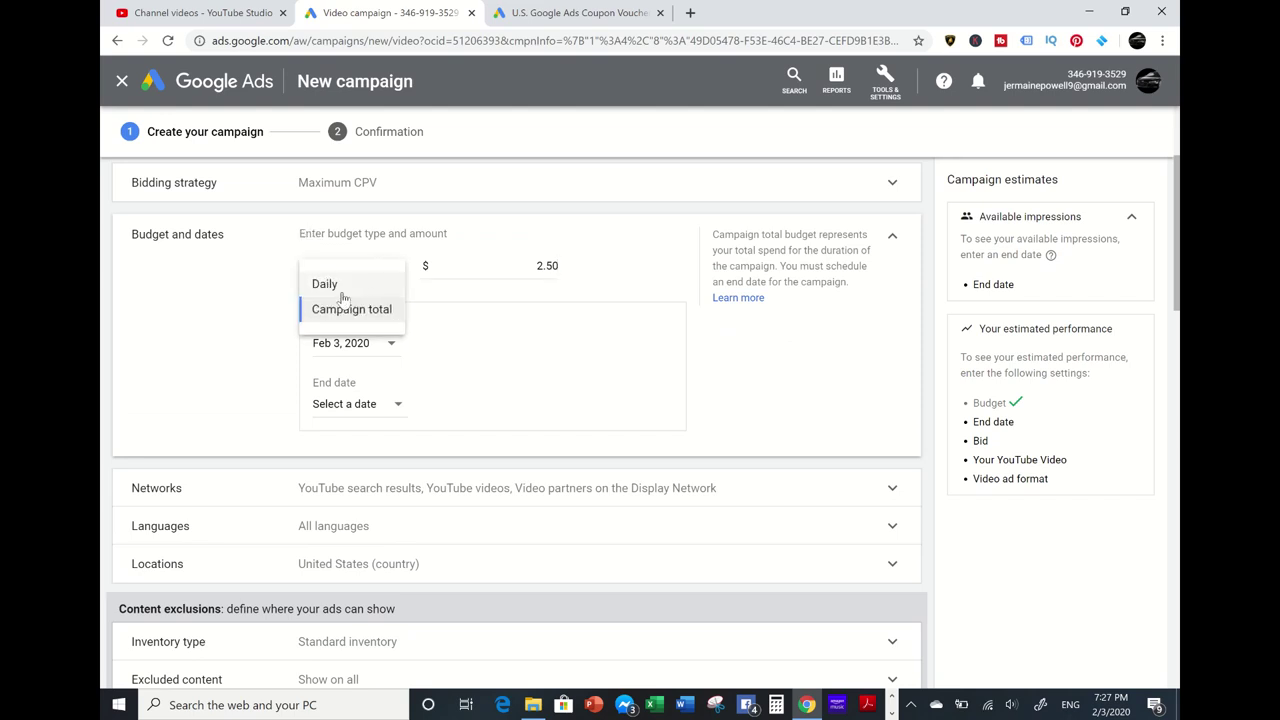
click(320, 283)
- Exclude video partners on the Display Network from the campaign's networks
scroll(453, 413, down, 2)
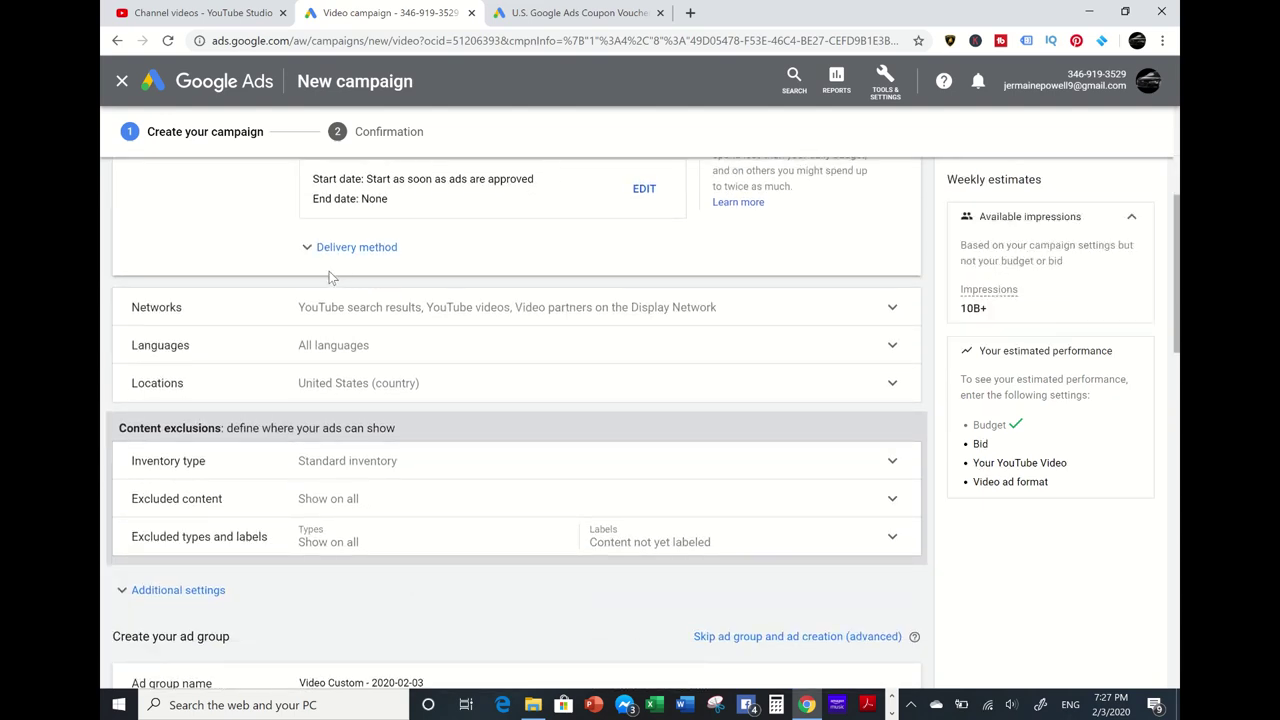
click(372, 311)
click(308, 433)
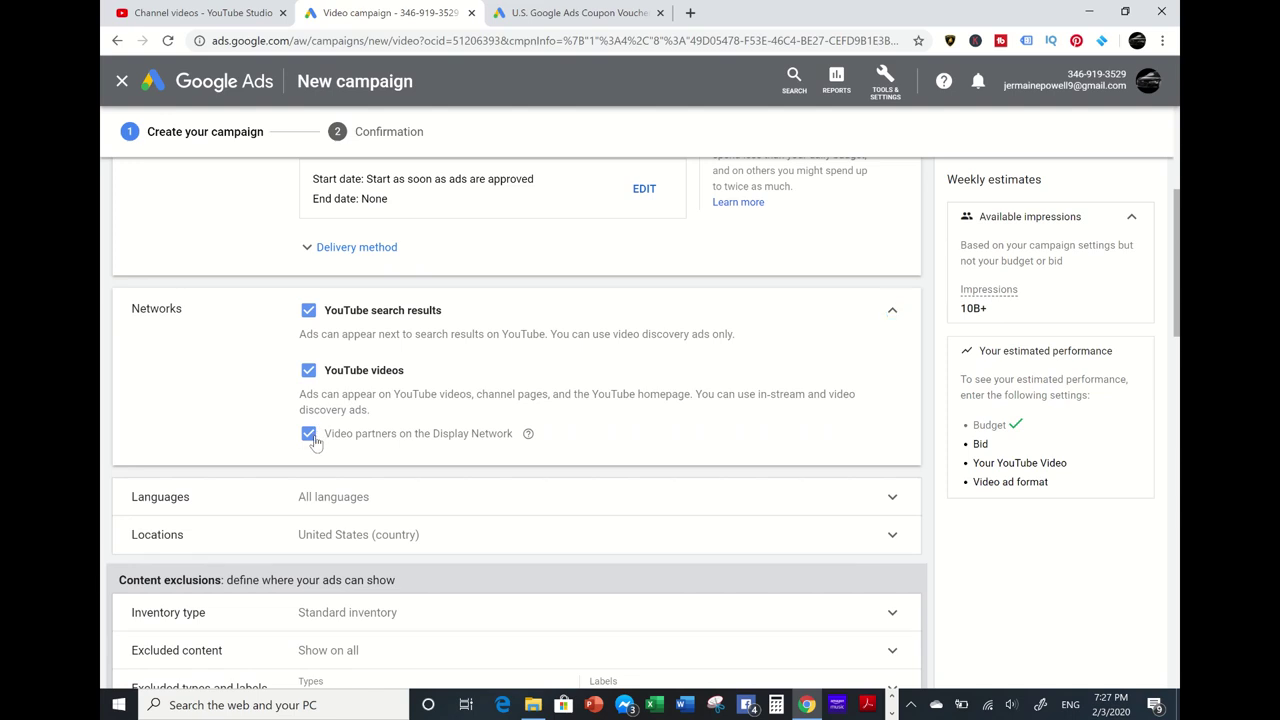
- Switch the targeted locations to another location and exclude the United States and Canada through the advanced location search
scroll(453, 473, down, 2)
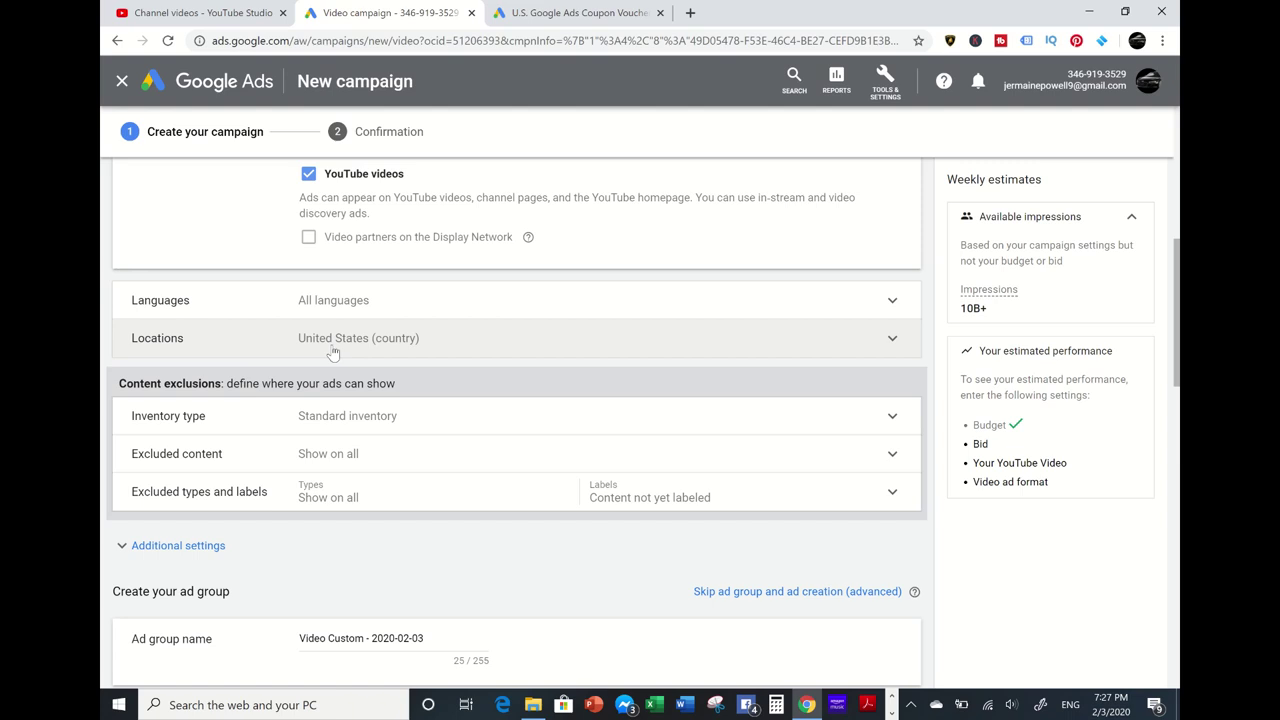
click(333, 345)
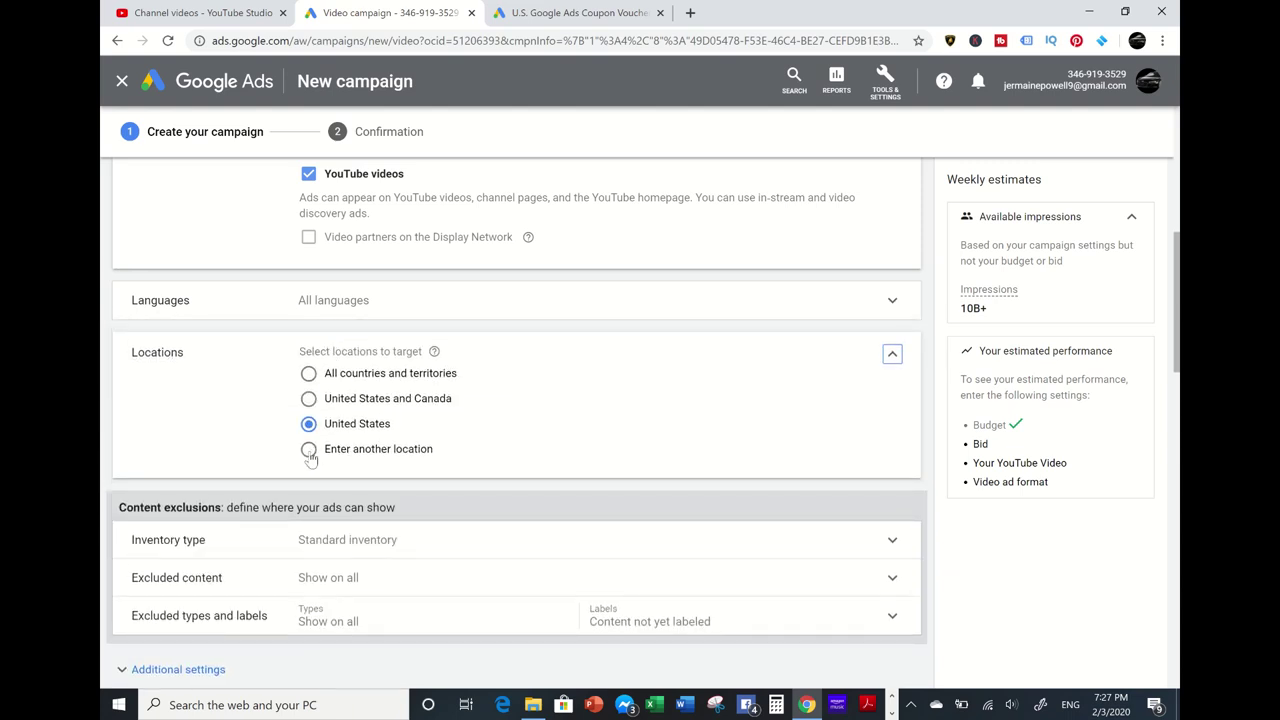
click(308, 450)
click(393, 487)
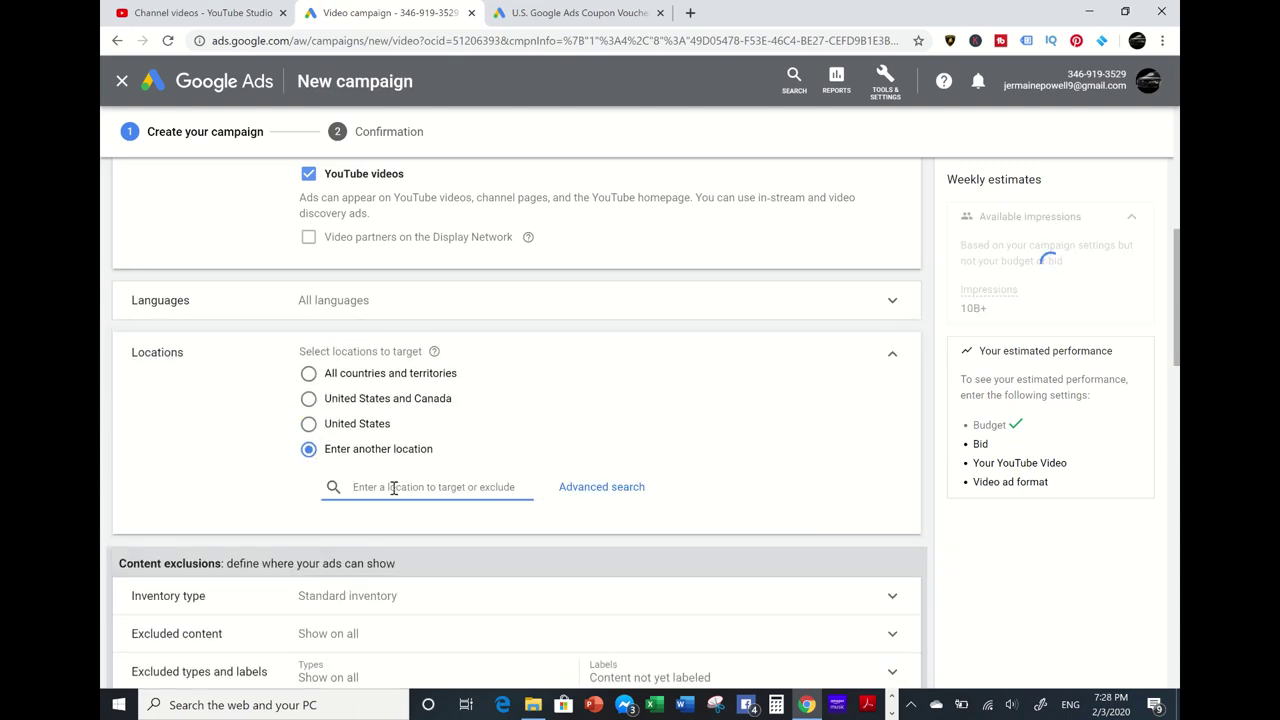
click(592, 500)
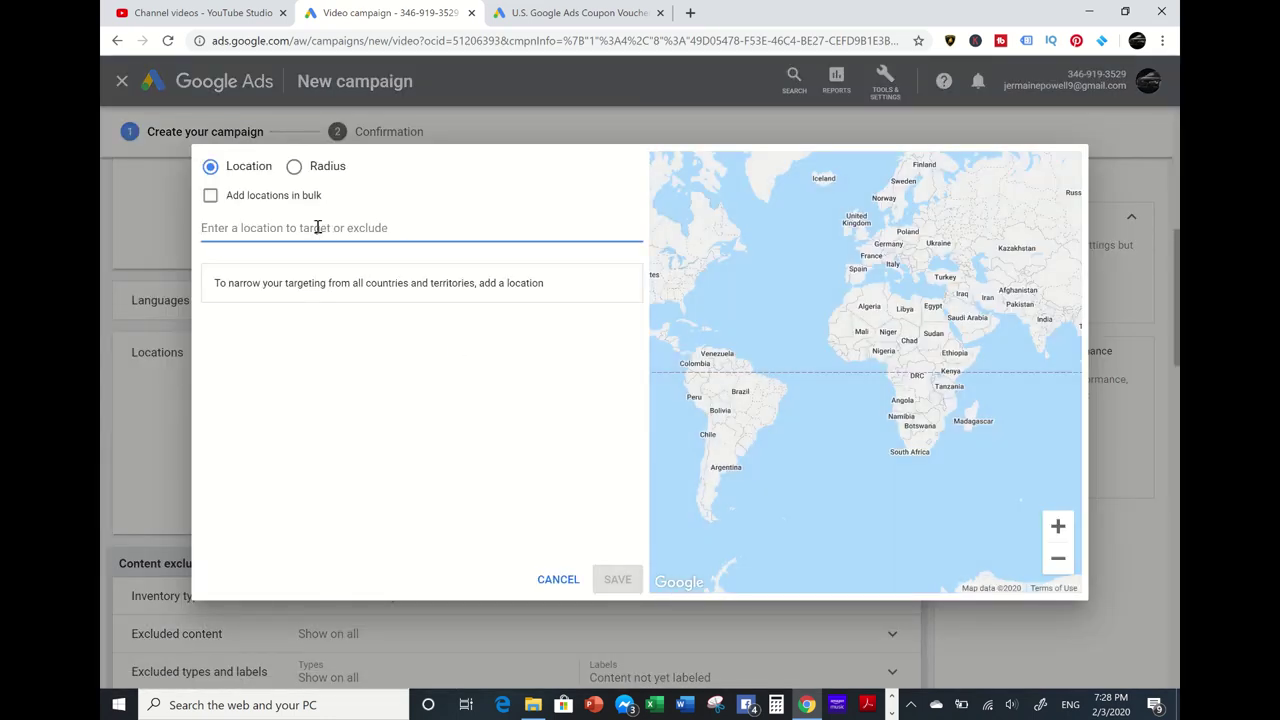
text(Uni)
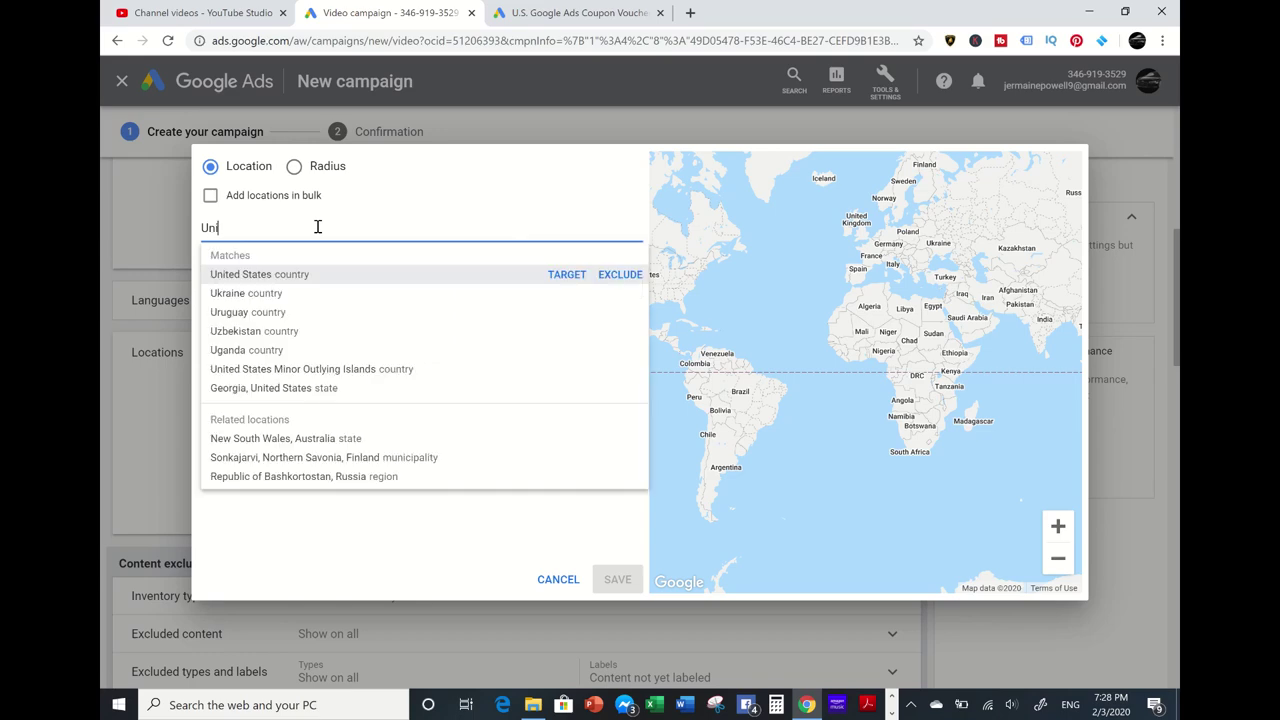
click(621, 275)
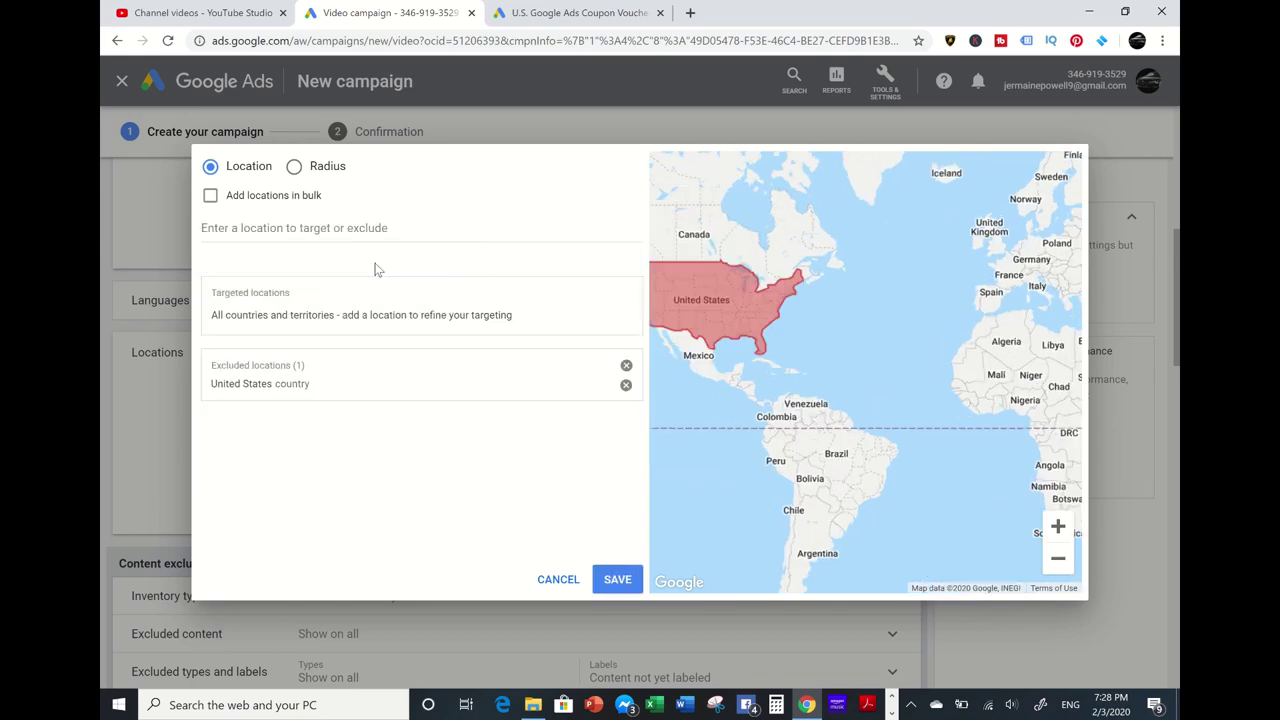
click(346, 228)
text(Can)
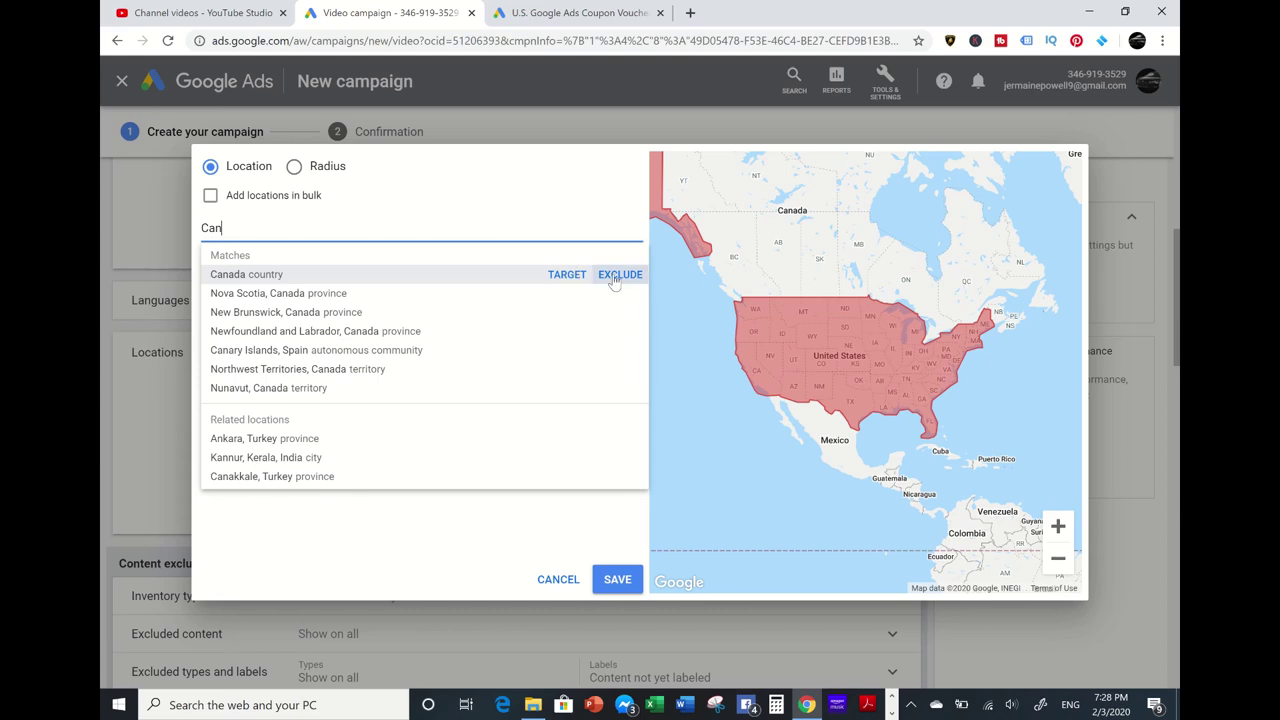
click(619, 275)
- Add Australia and the United Kingdom to the campaign's excluded countries and save the location settings
click(328, 226)
text(Aust)
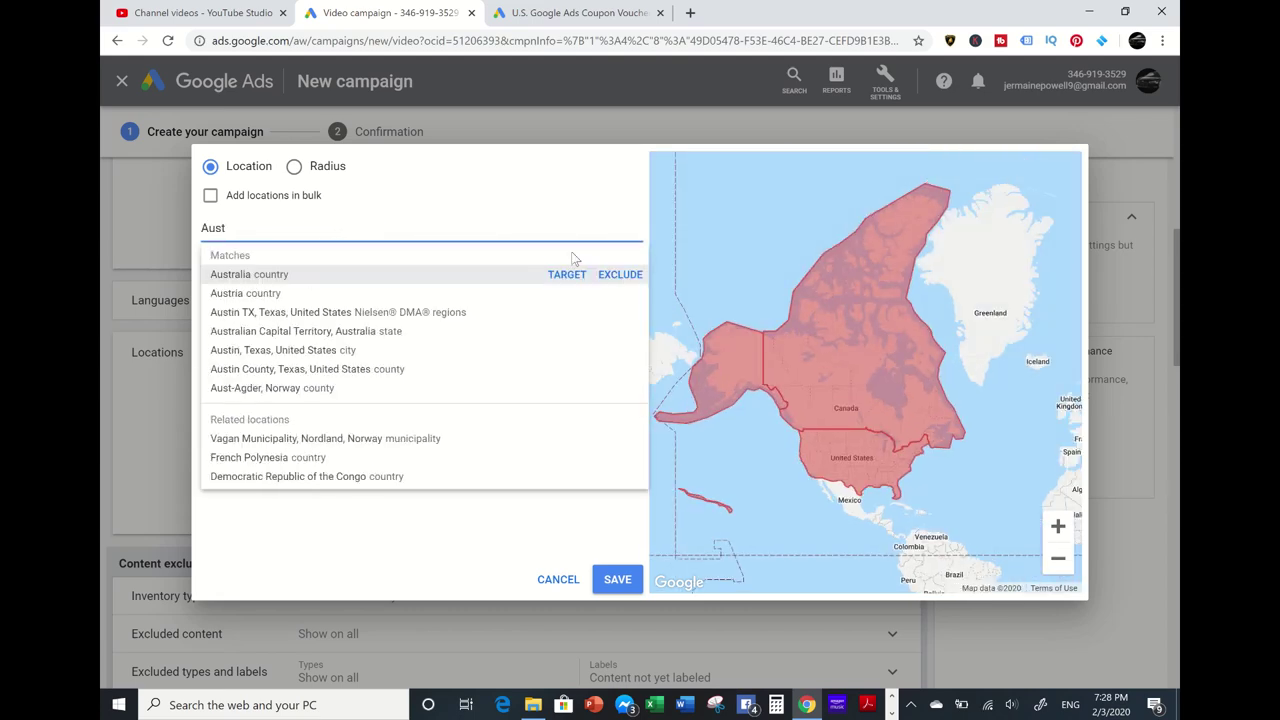
click(620, 274)
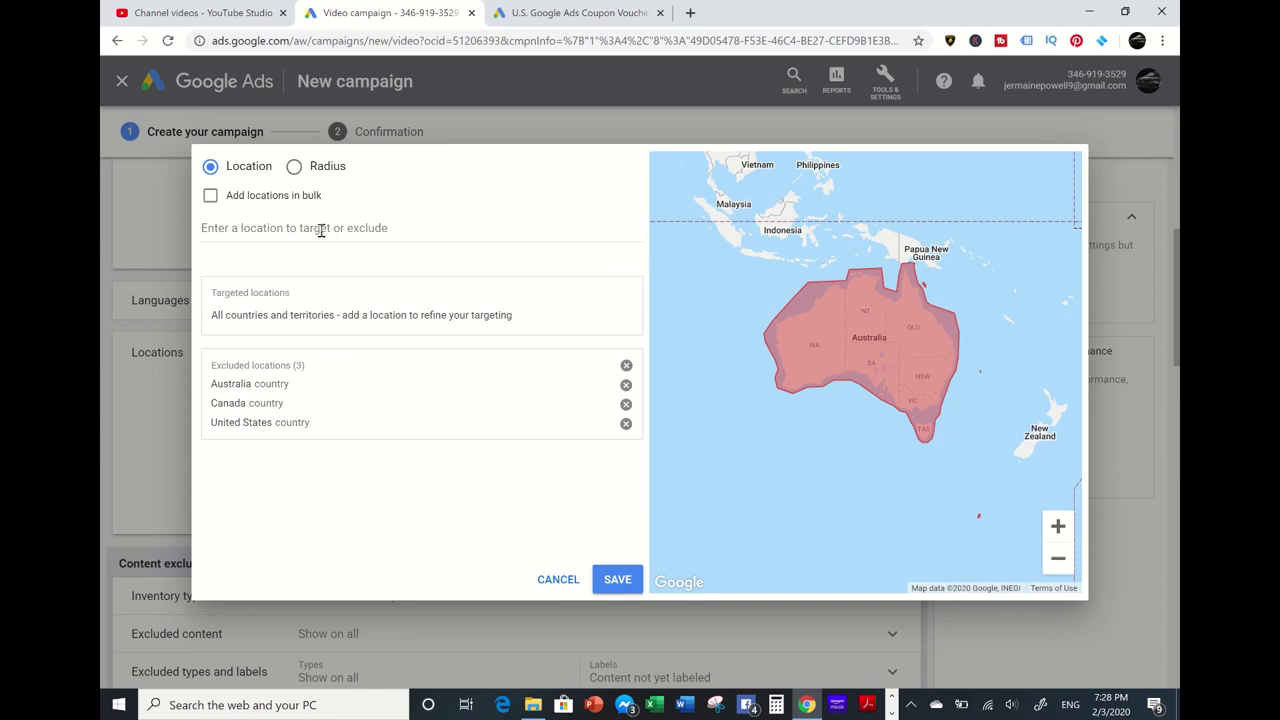
click(318, 232)
text(Unit)
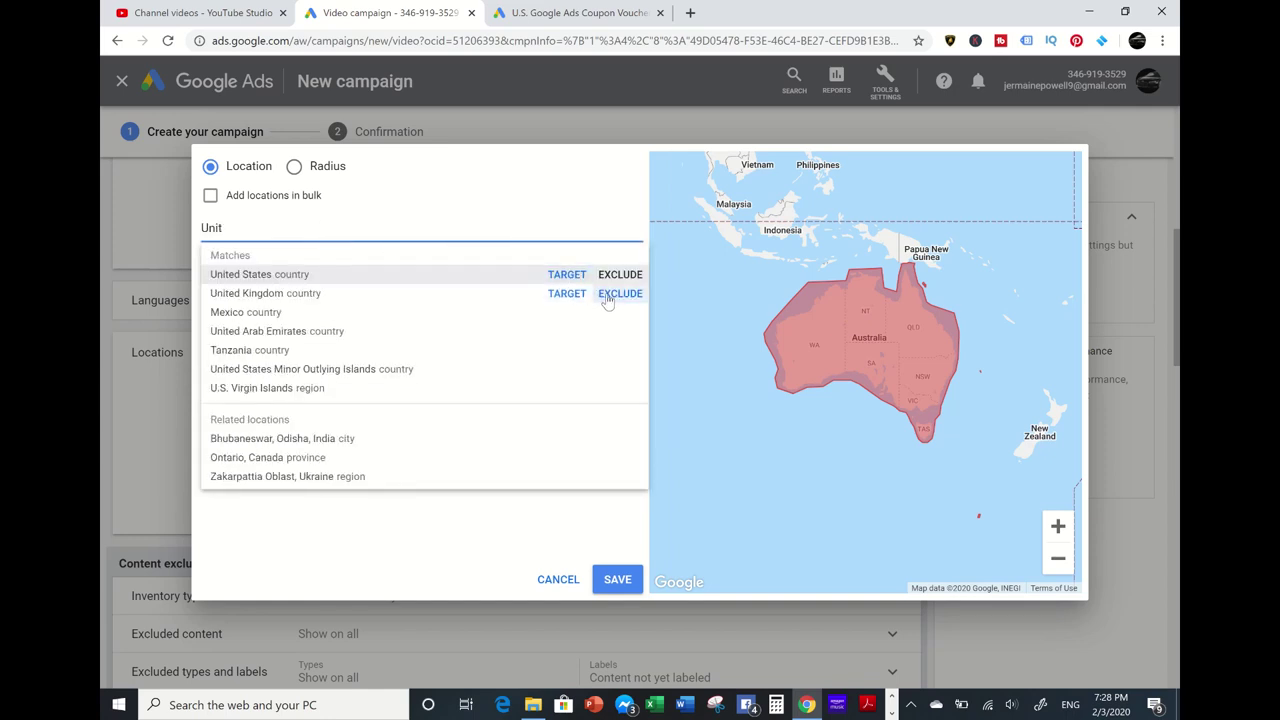
click(618, 293)
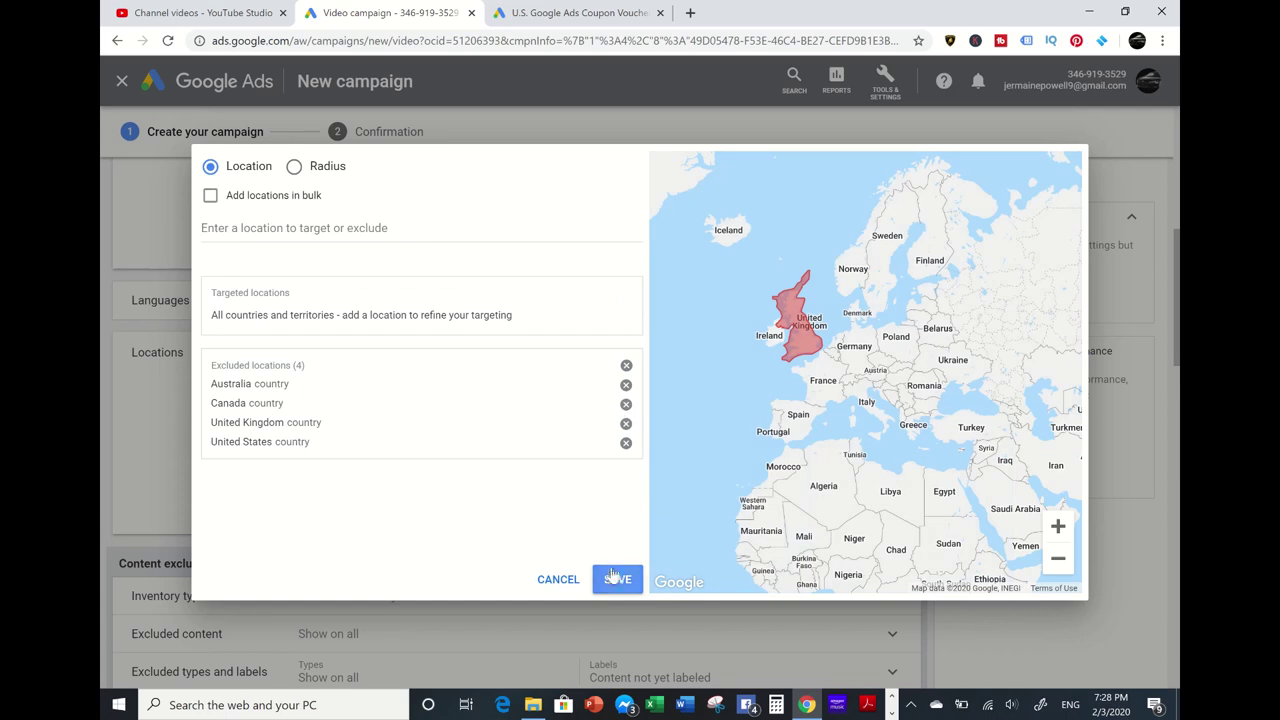
click(617, 580)
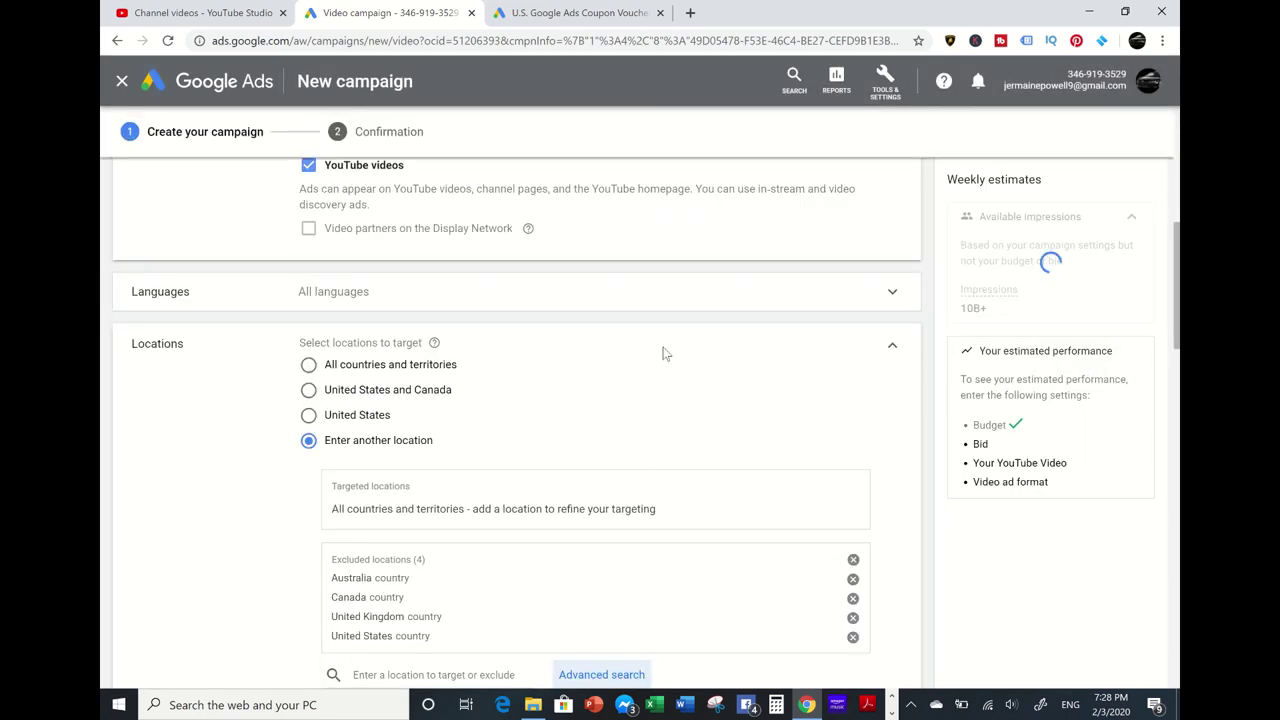
- Expand the inventory type, excluded content, and excluded types and labels settings, and stop excluding content not yet labeled
scroll(516, 420, down, 1)
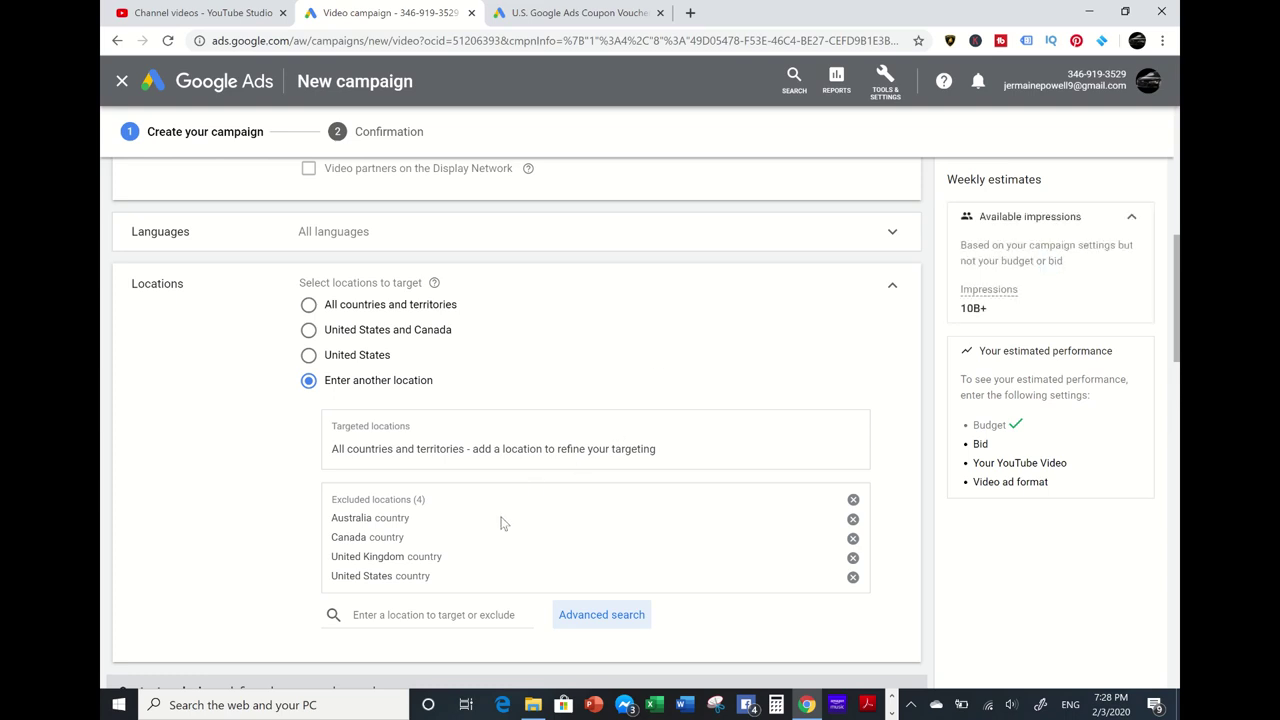
scroll(503, 522, down, 5)
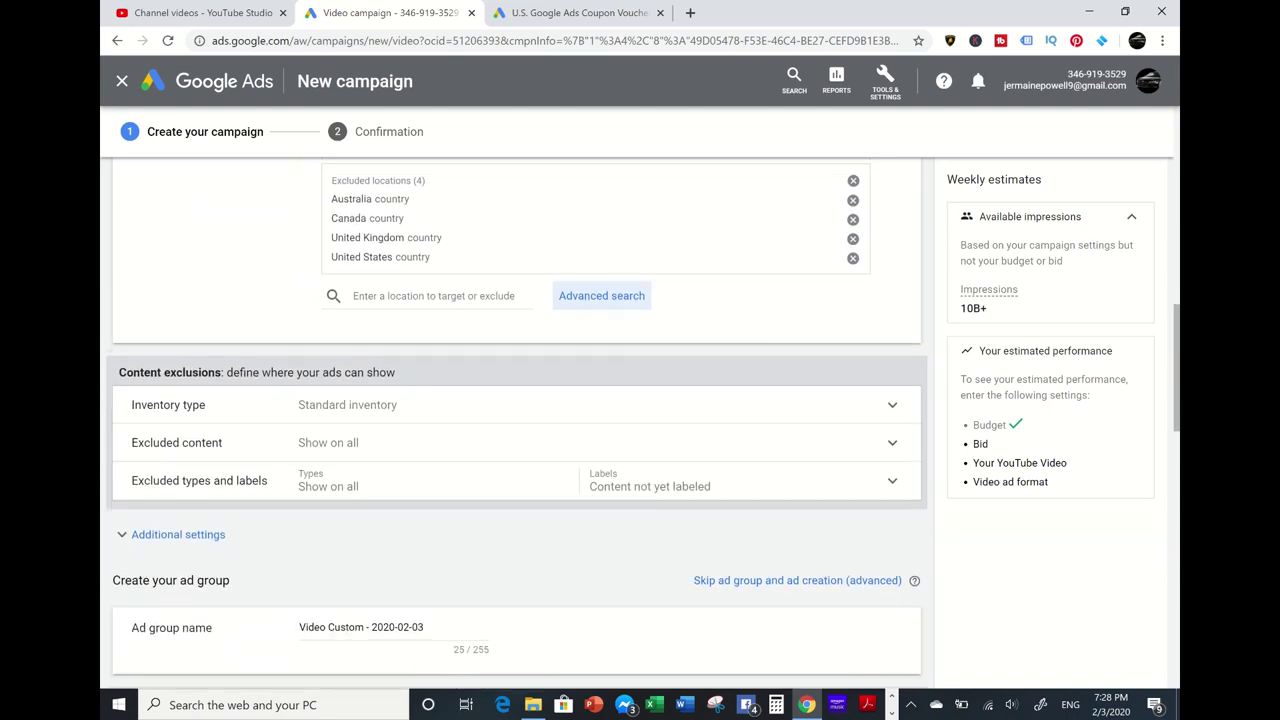
click(517, 415)
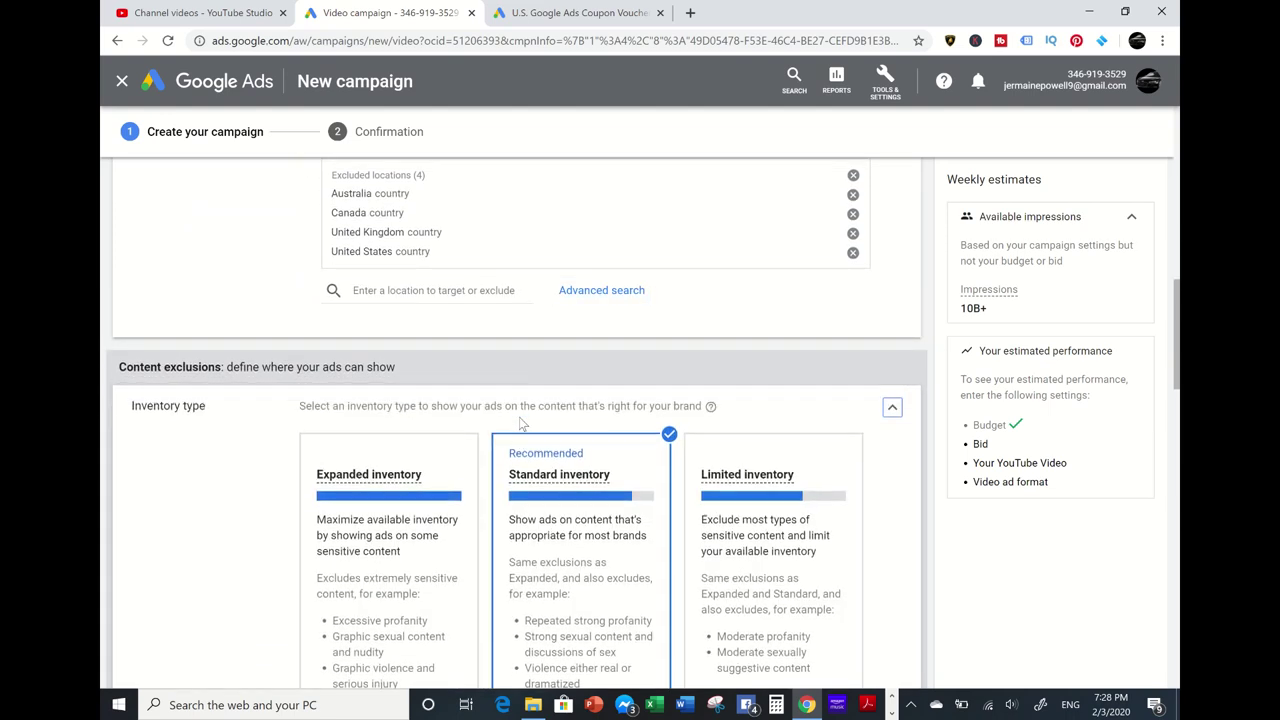
scroll(528, 485, down, 5)
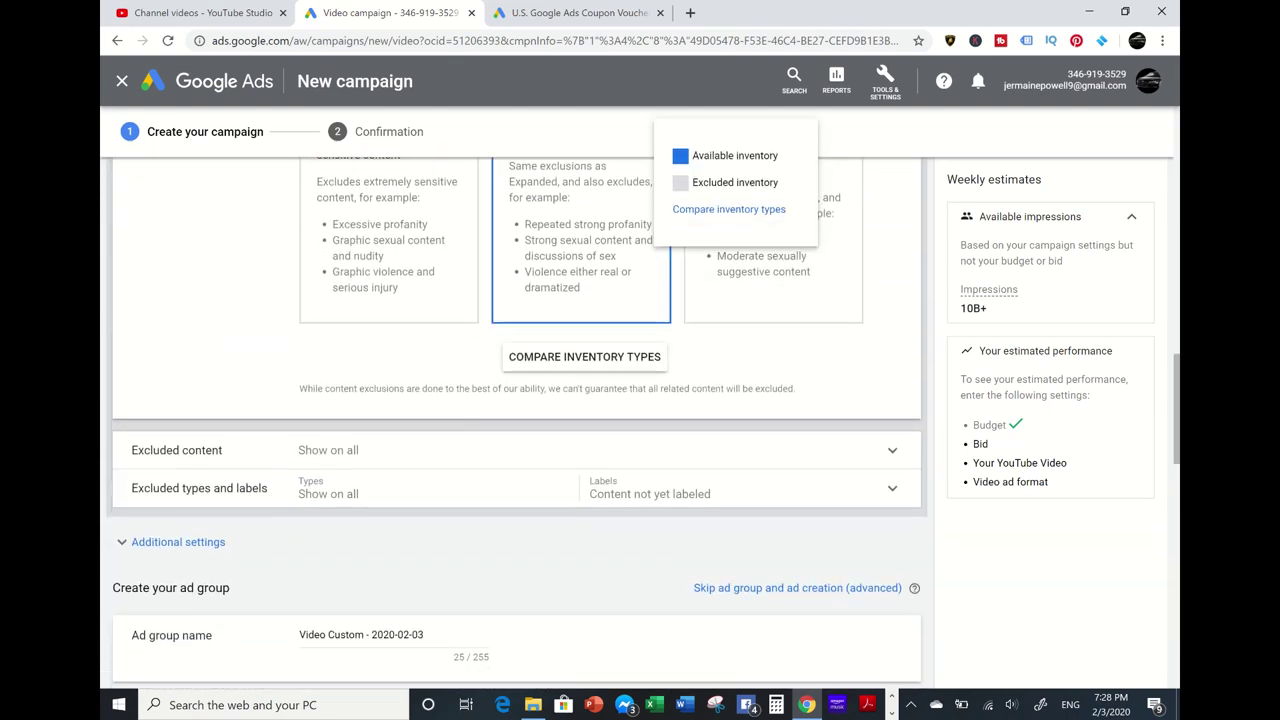
click(486, 450)
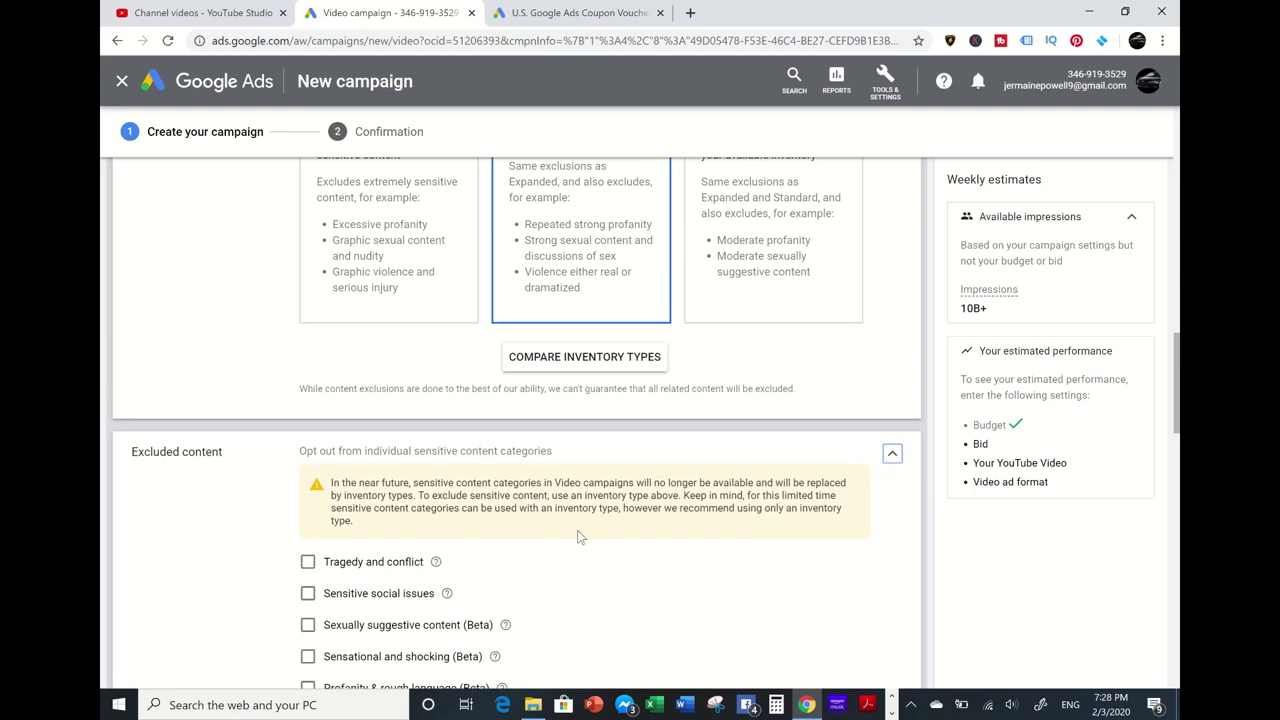
scroll(660, 420, down, 1)
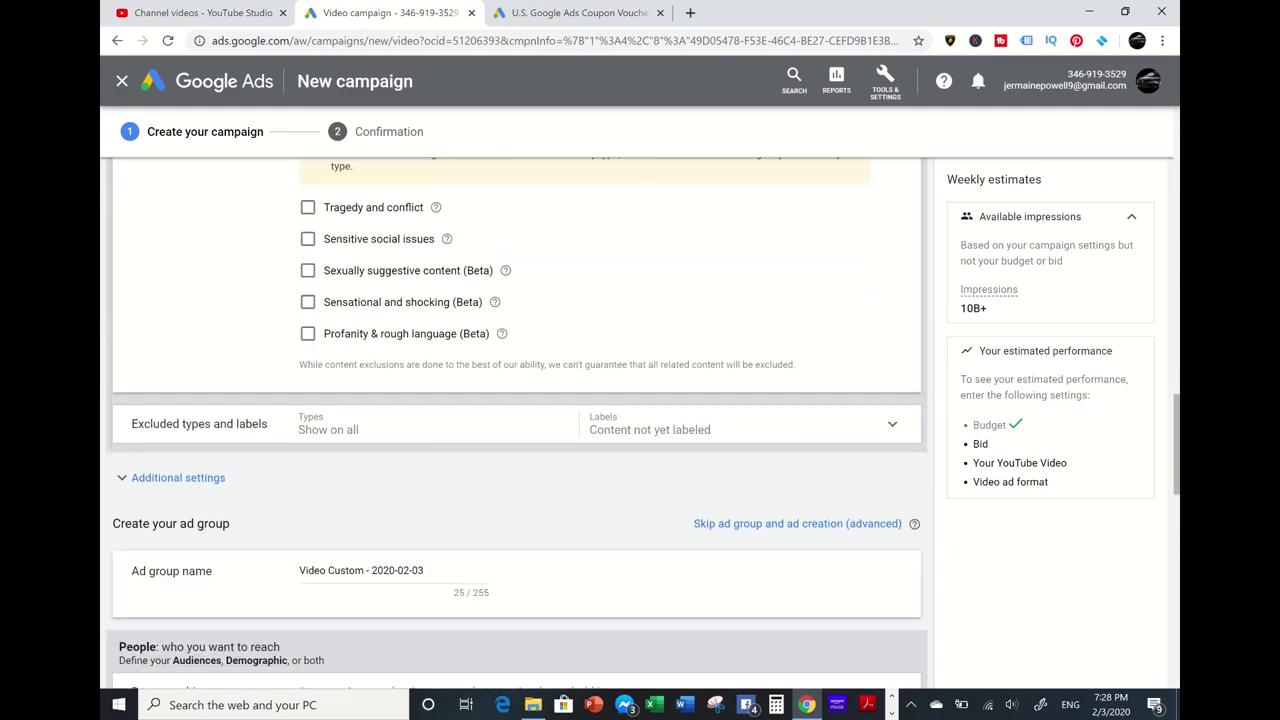
click(666, 429)
click(593, 640)
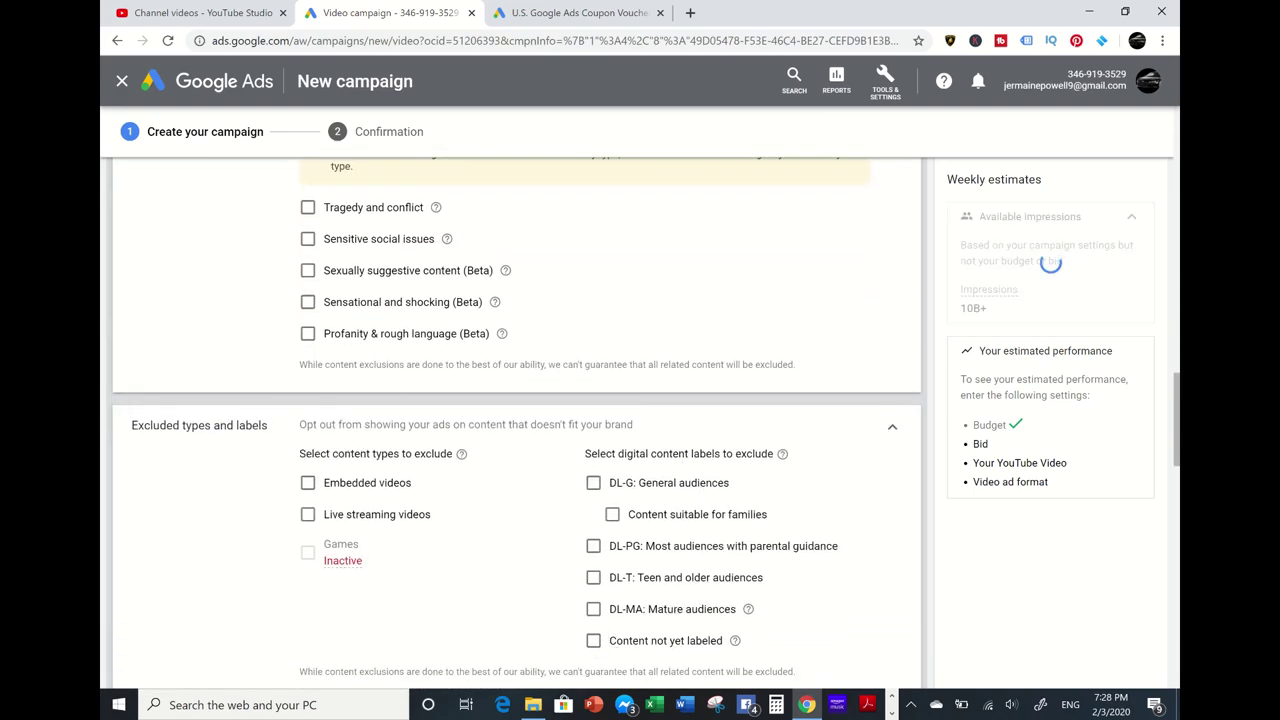
- Replace the default ad group name with "Test 188"
scroll(593, 640, down, 3)
scroll(105, 422, down, 1)
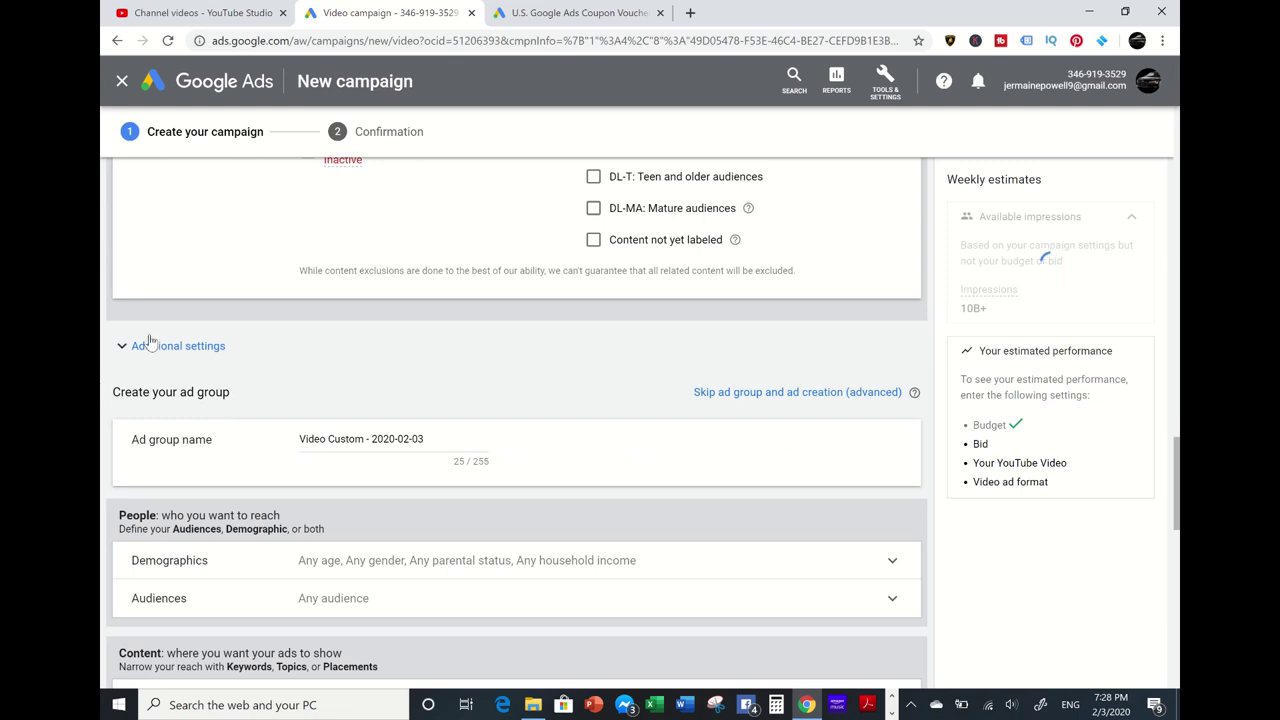
click(435, 440)
key(BackSpace)
key(BackSpace)
key(BackSpace)
key(BackSpace)
key(BackSpace)
key(BackSpace)
key(BackSpace)
key(BackSpace)
key(BackSpace)
key(BackSpace)
key(BackSpace)
key(BackSpace)
key(BackSpace)
key(BackSpace)
key(BackSpace)
key(BackSpace)
key(BackSpace)
key(BackSpace)
key(BackSpace)
key(BackSpace)
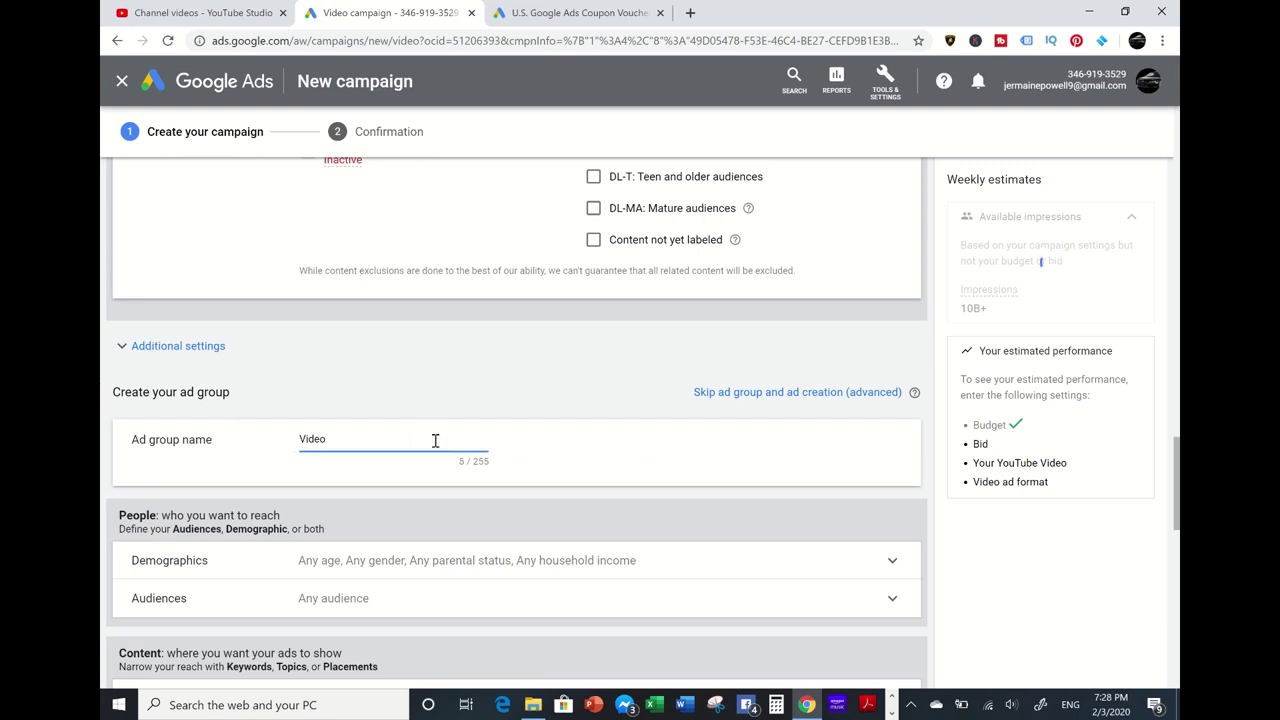
text(Test 188)
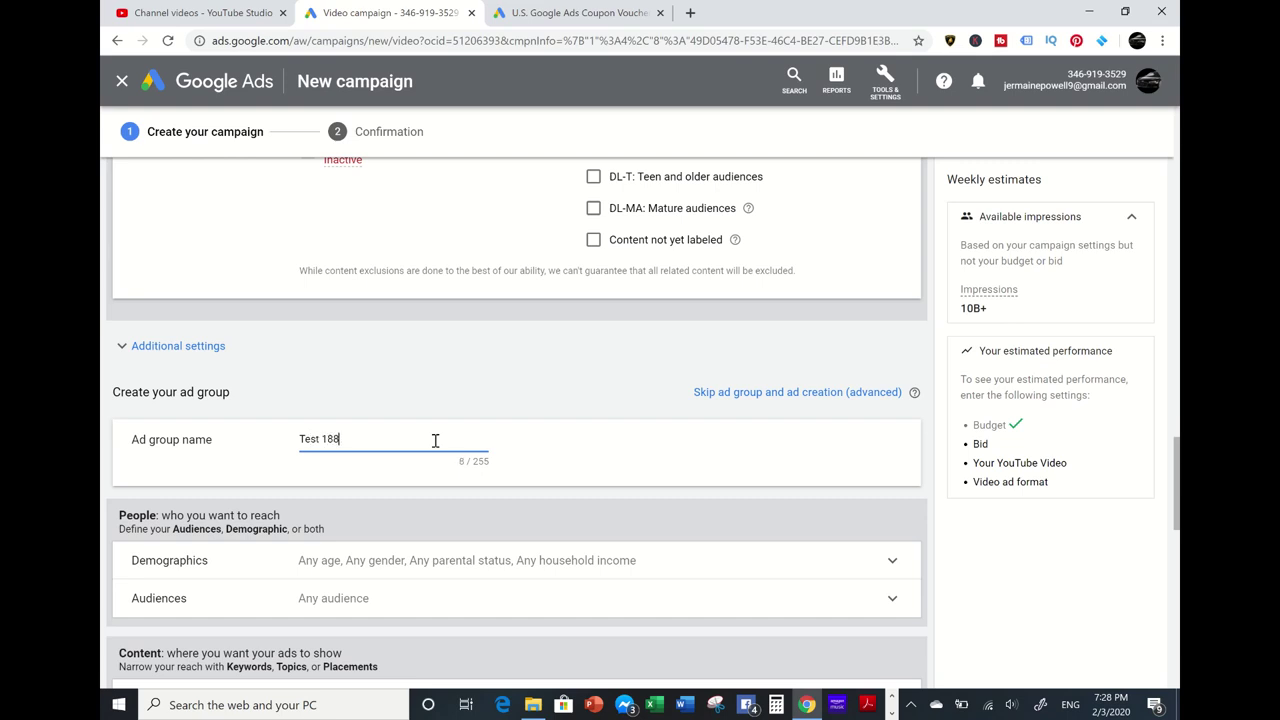
- Expand the ad group's demographics, keywords and audiences targeting settings to examine their options
scroll(435, 440, down, 3)
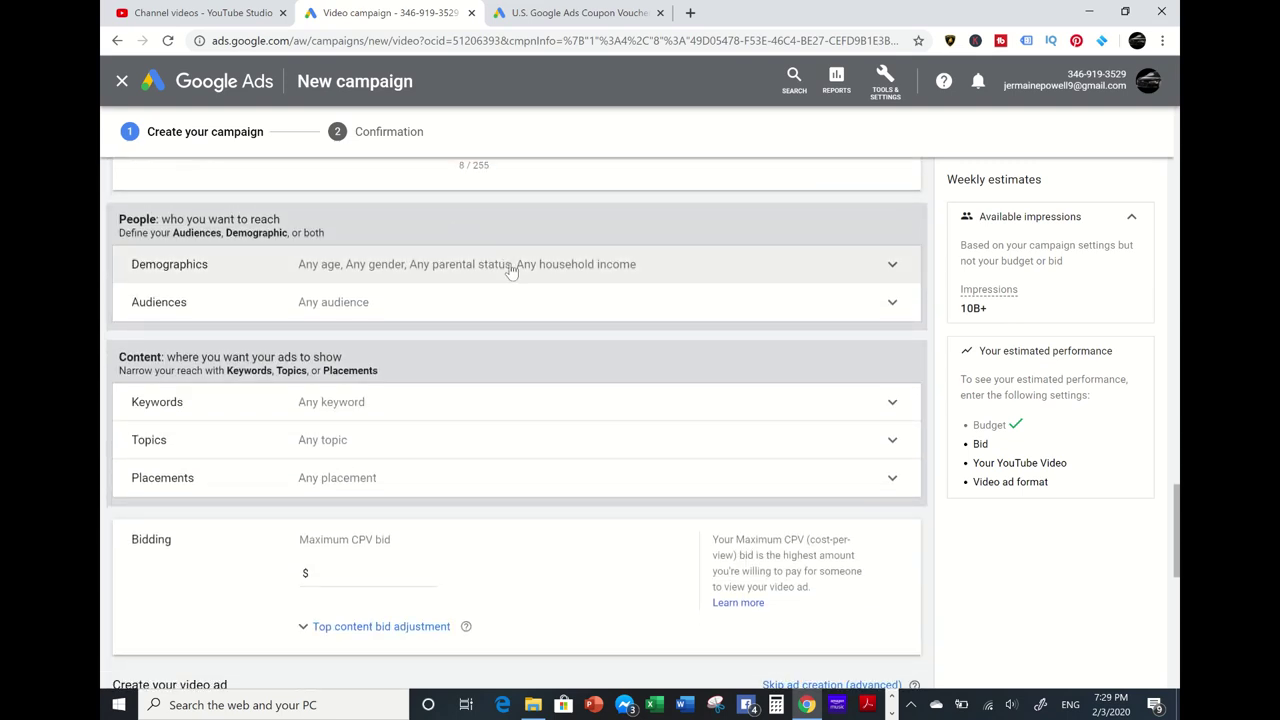
click(510, 270)
scroll(534, 410, down, 2)
scroll(381, 425, down, 2)
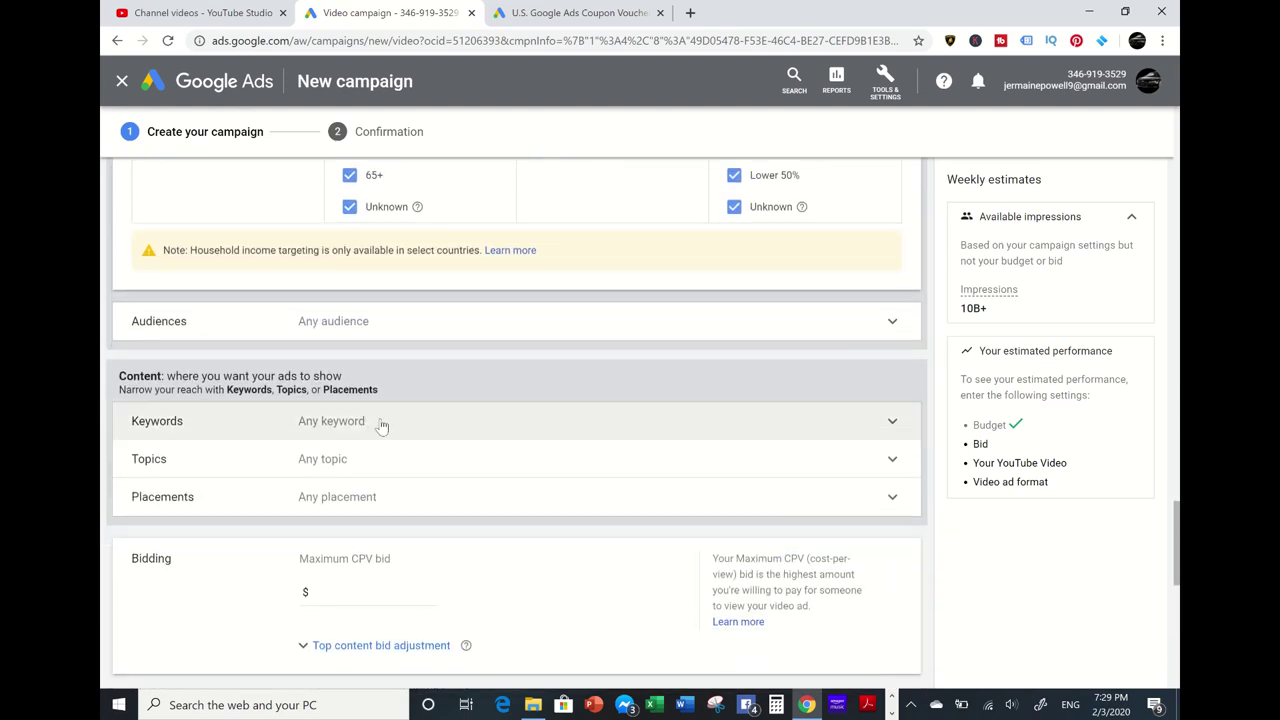
click(381, 425)
scroll(381, 427, down, 2)
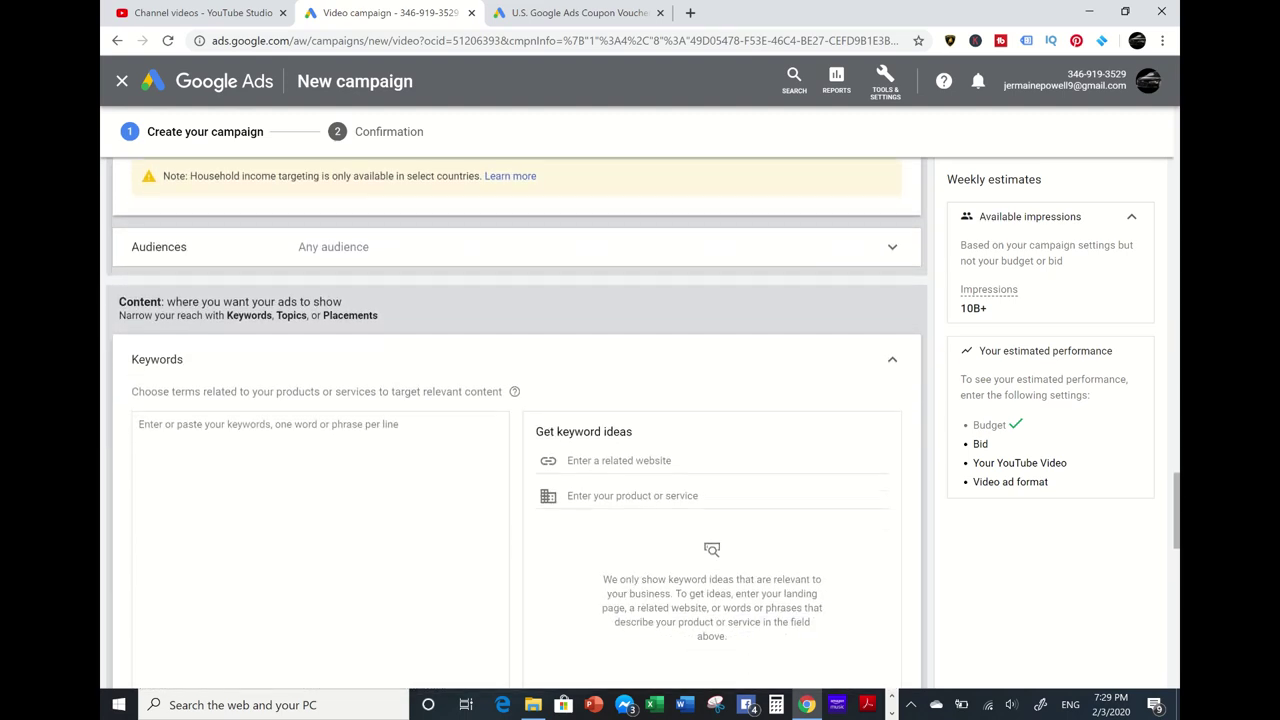
scroll(517, 420, up, 1)
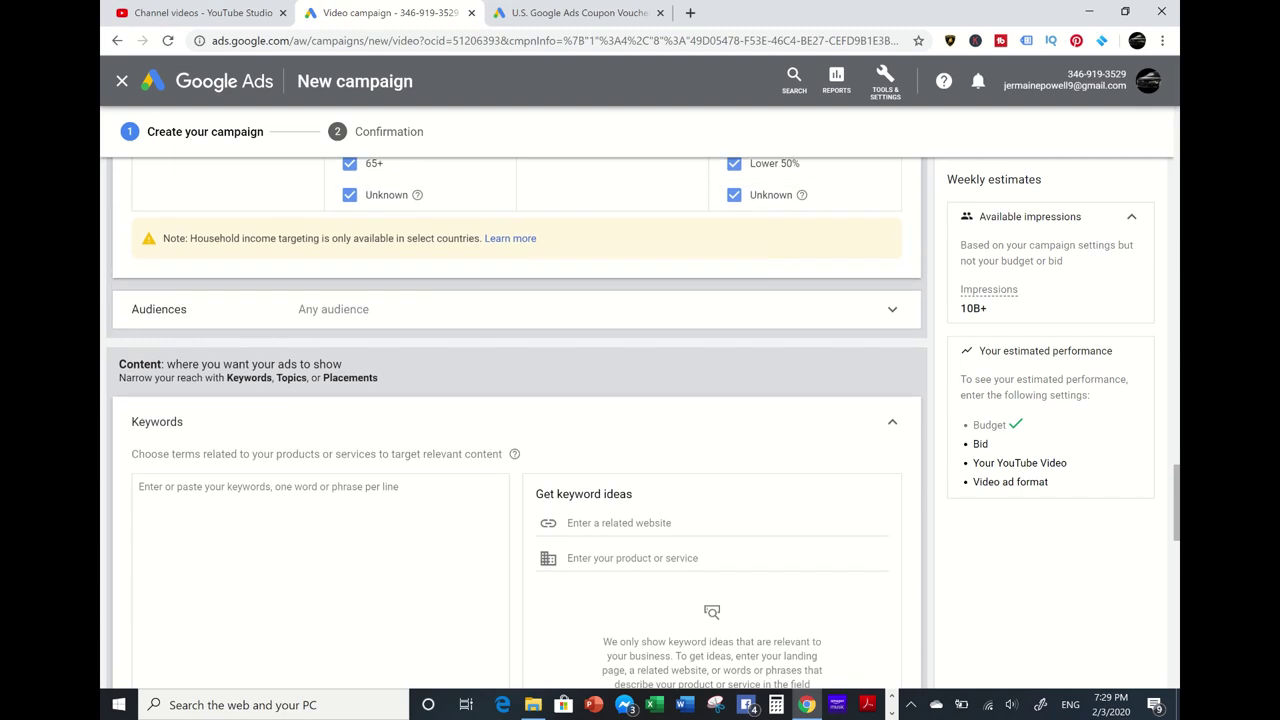
click(391, 315)
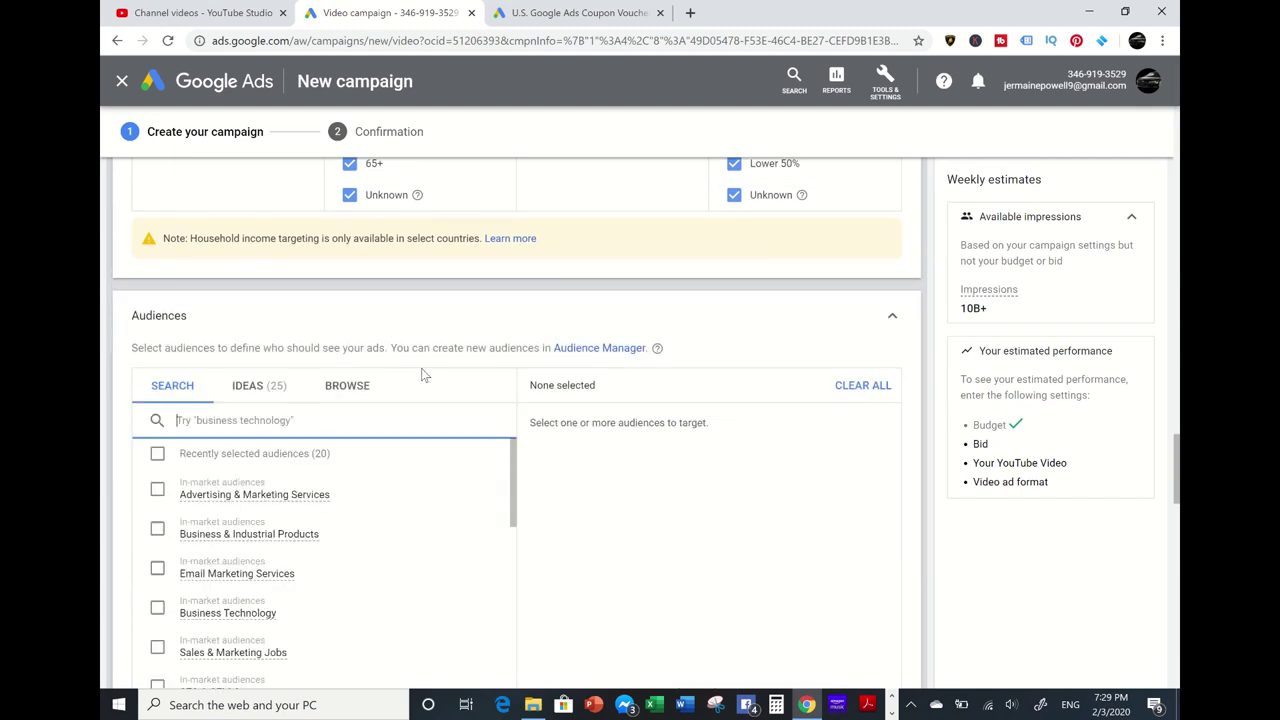
scroll(422, 374, down, 1)
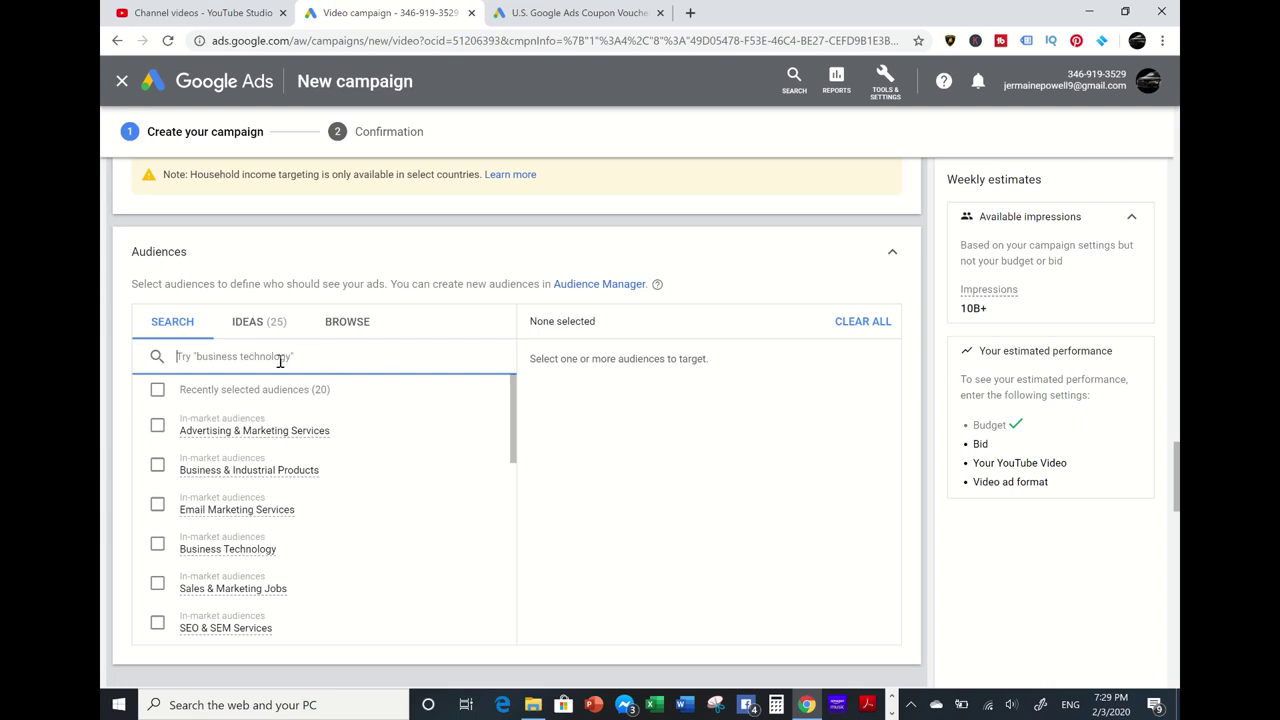
- Search the audiences for "golf", view the details of Golf Enthusiasts, and clear the search
text(golf)
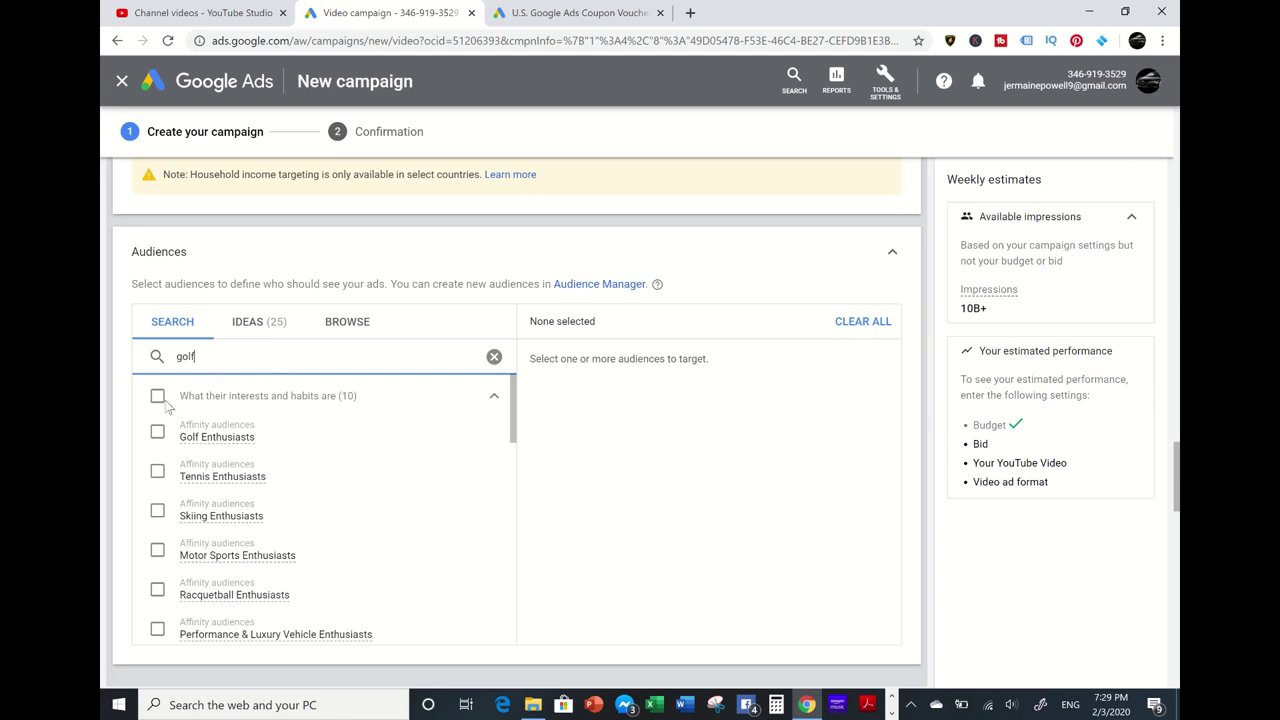
mouse_move(255, 440)
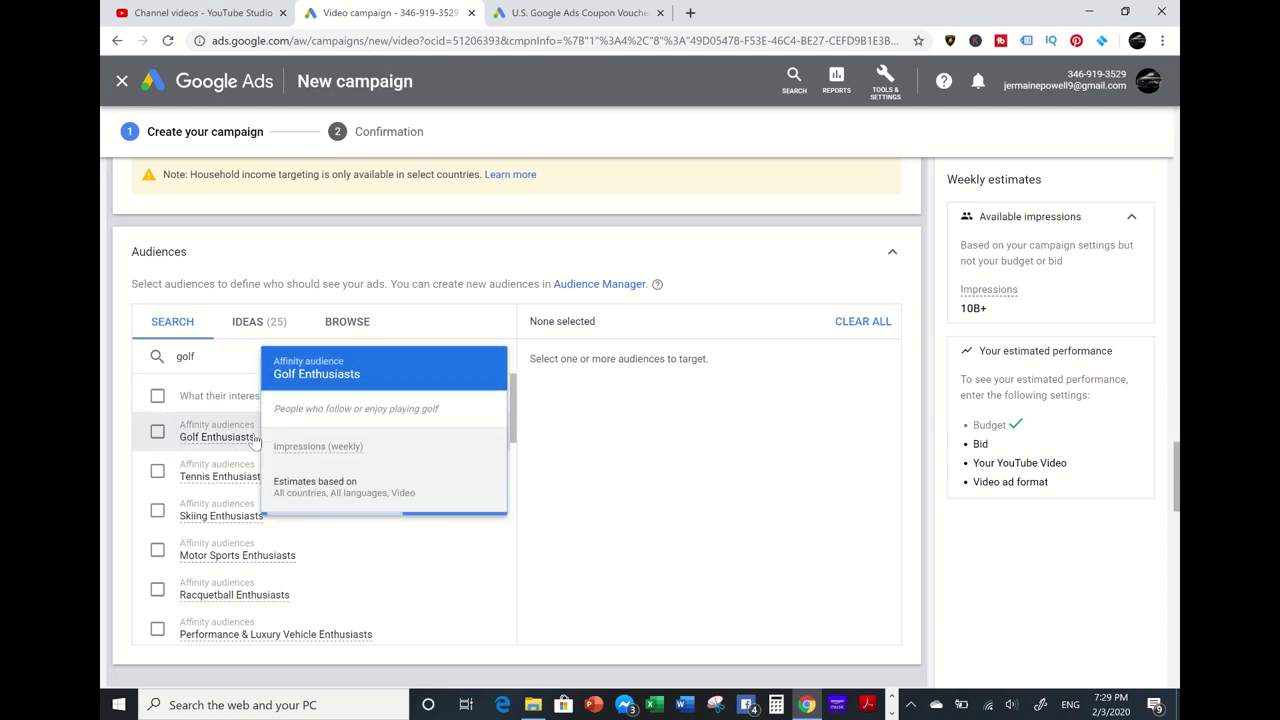
click(211, 362)
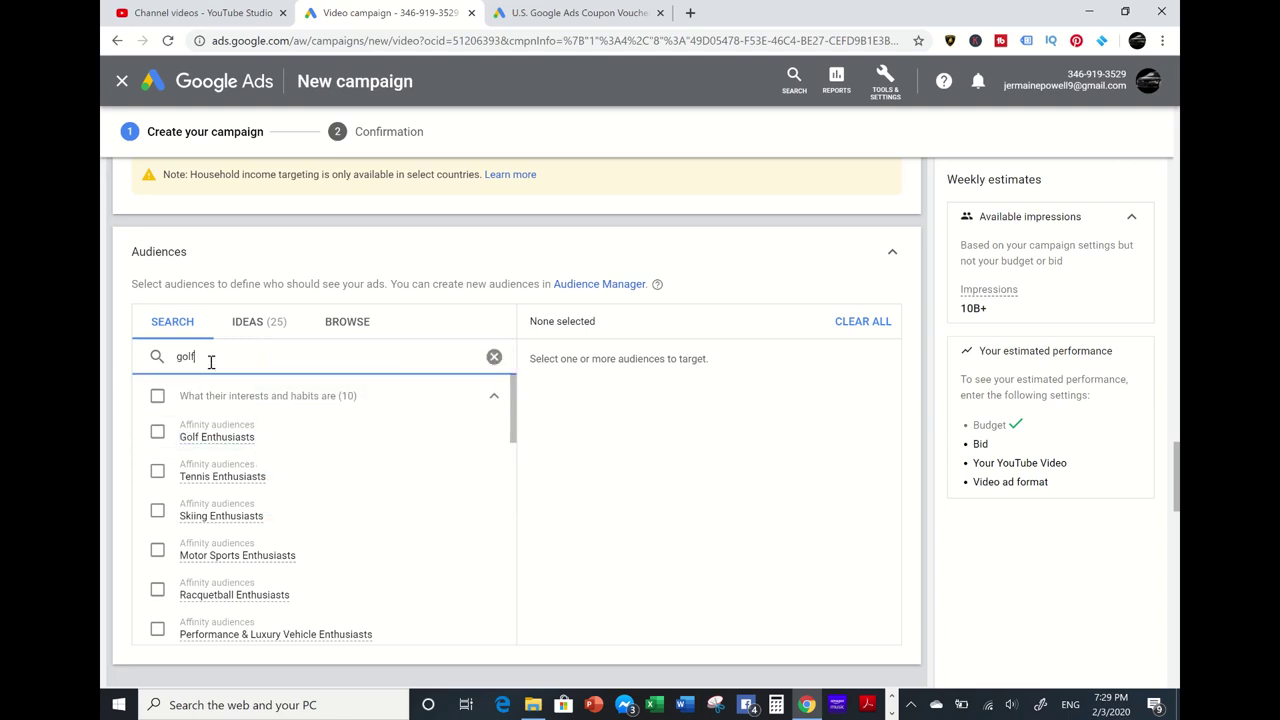
key(BackSpace)
key(BackSpace)
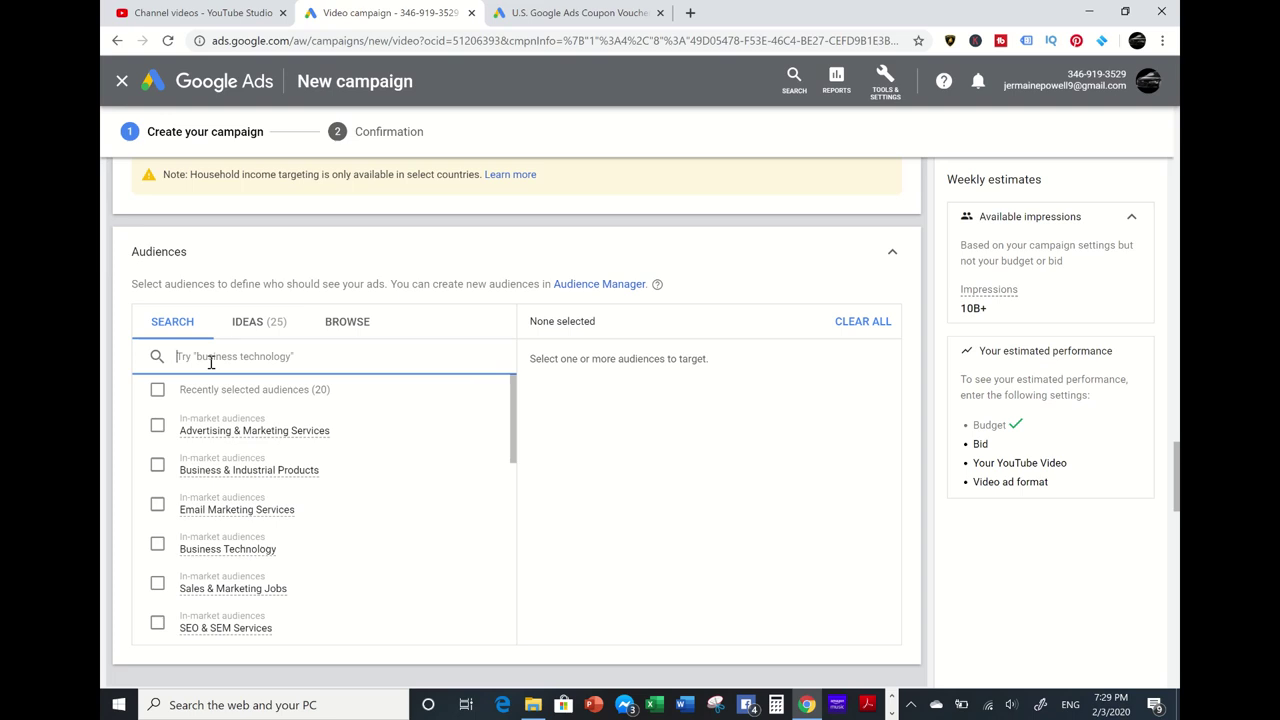
- Target the in-market audiences Advertising & Marketing Services, Business & Industrial Products, Email Marketing Services, Business Technology, Sales & Marketing Jobs, and SEO & SEM Services
click(157, 428)
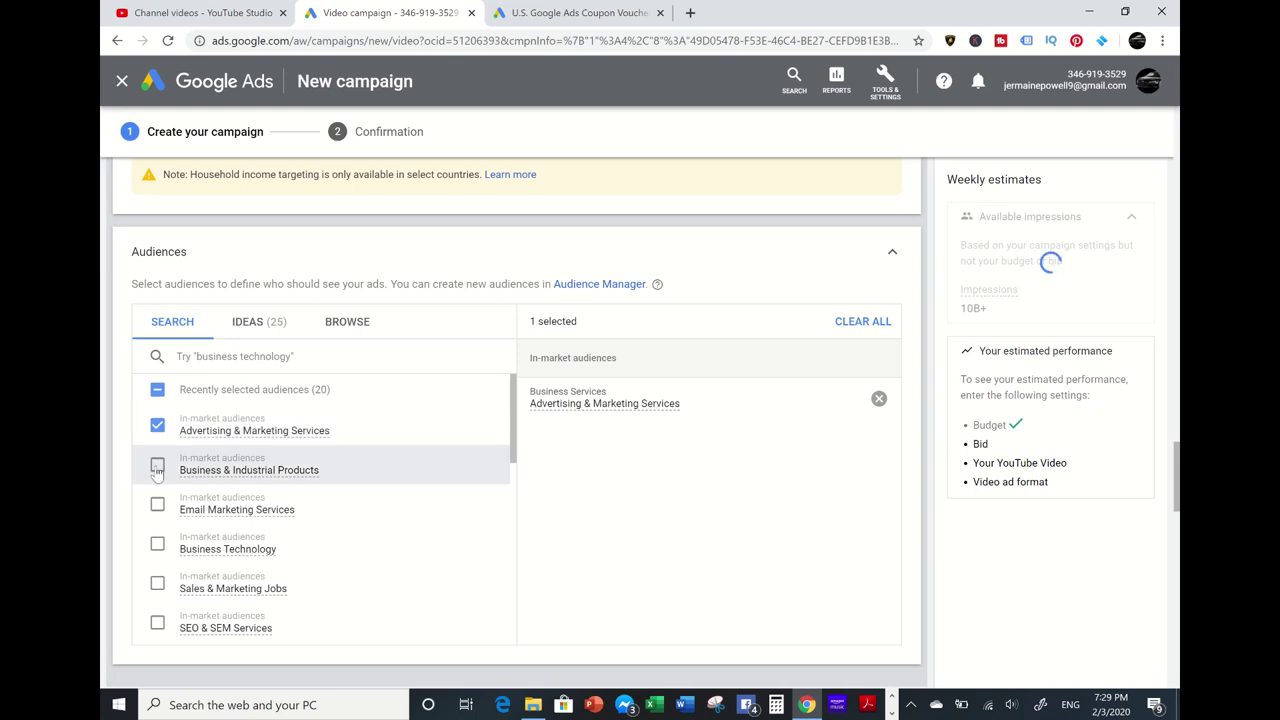
click(157, 466)
click(157, 505)
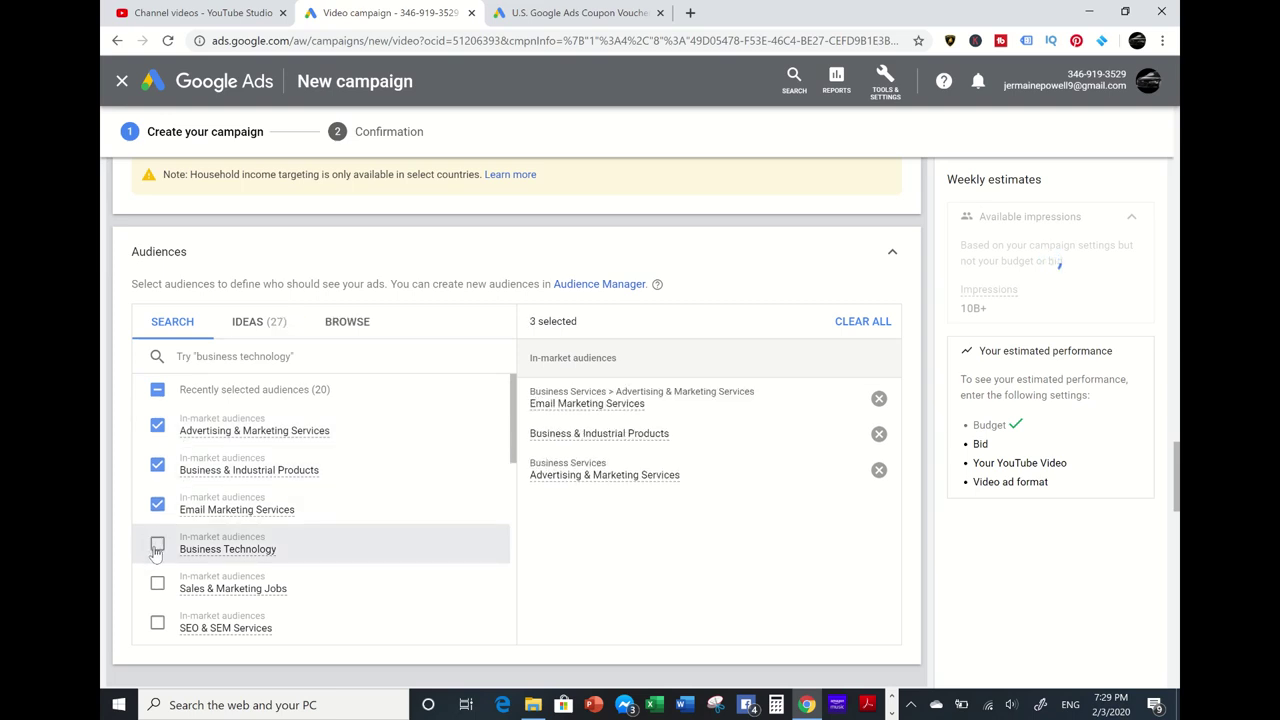
click(157, 545)
click(157, 584)
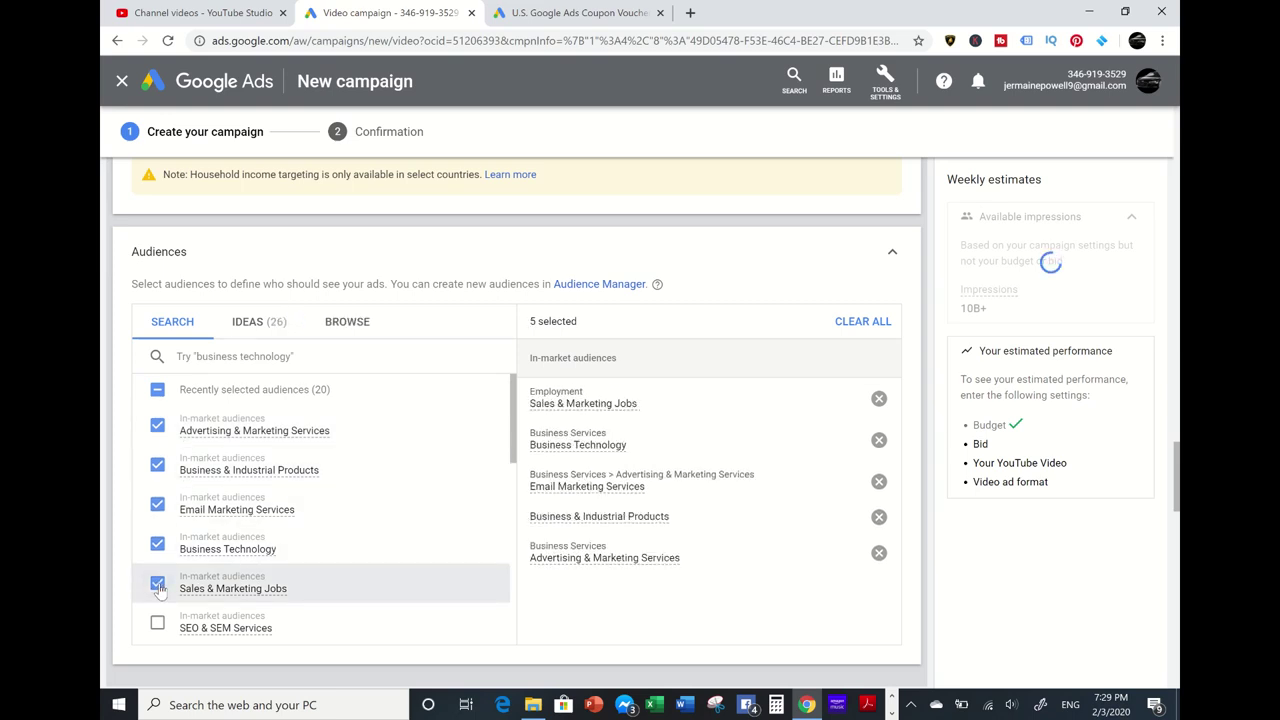
click(157, 622)
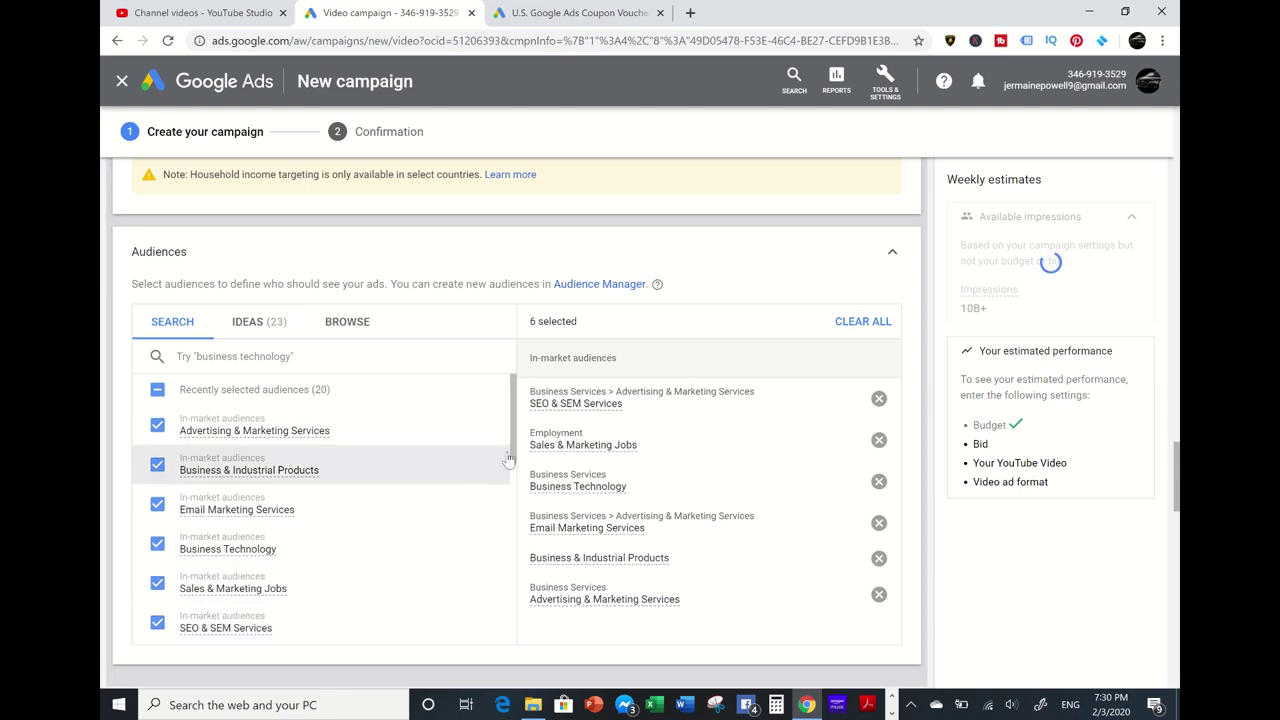
drag(510, 457, 502, 386)
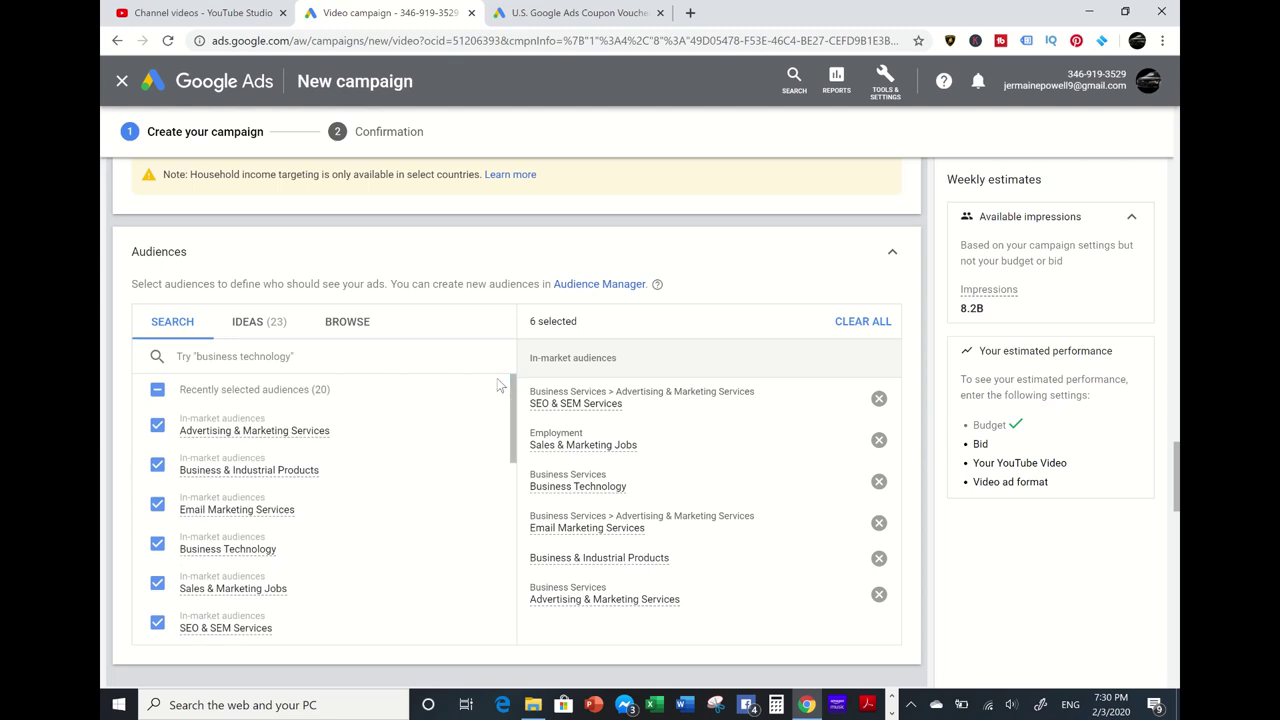
- Search the audiences for "soc" and clear the search
click(329, 359)
text(soc)
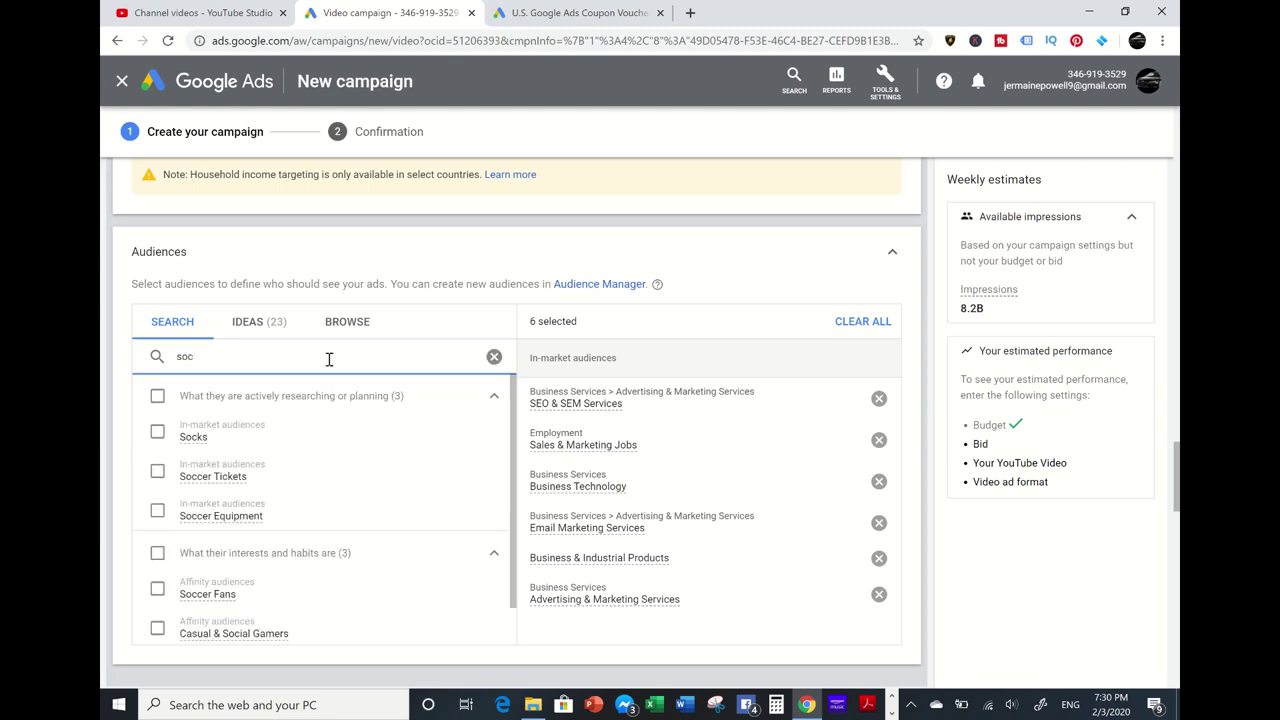
key(BackSpace)
key(BackSpace)
key(BackSpace)
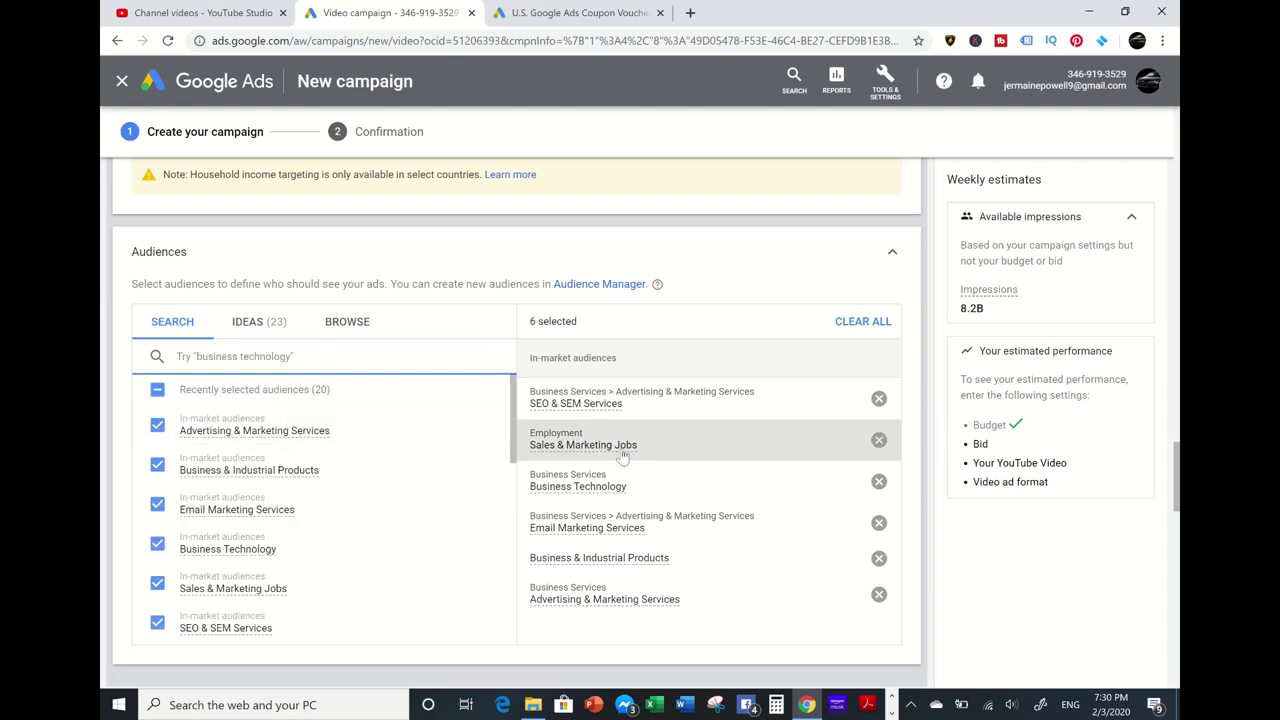
- Set the ad group's maximum CPV bid to $0.05
scroll(583, 443, down, 2)
mouse_move(590, 290)
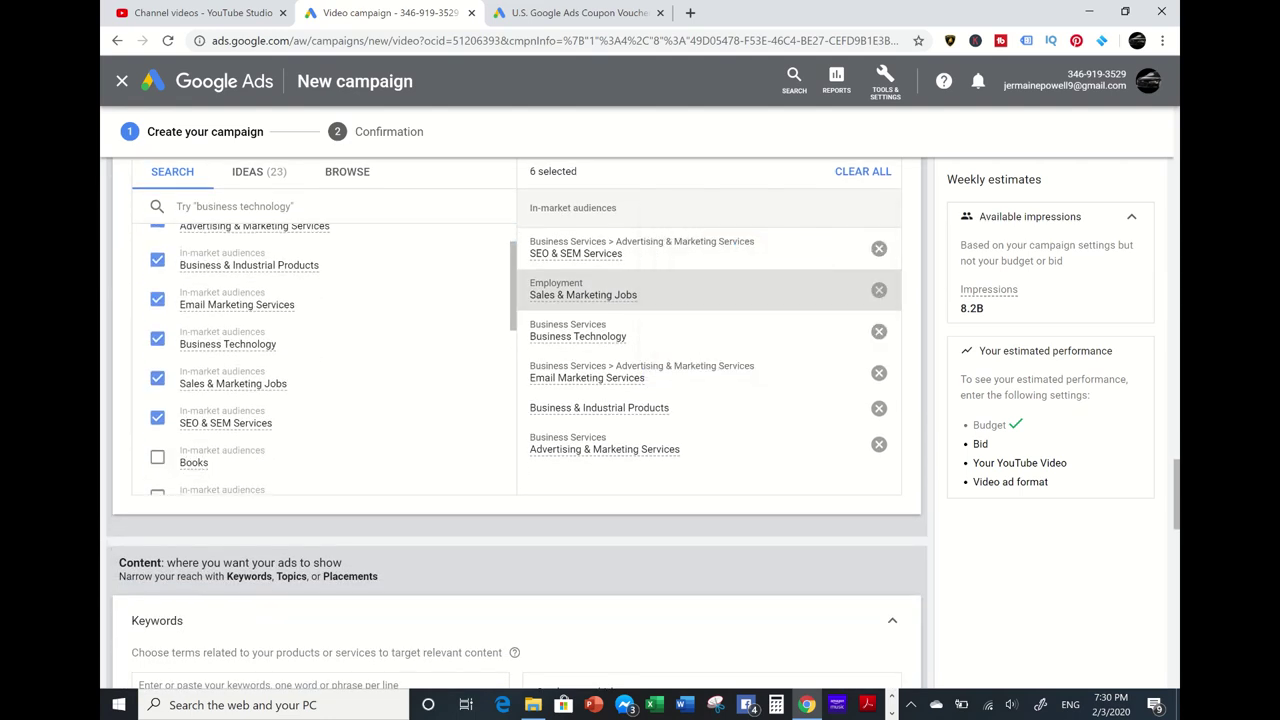
scroll(320, 360, down, 3)
scroll(517, 420, down, 7)
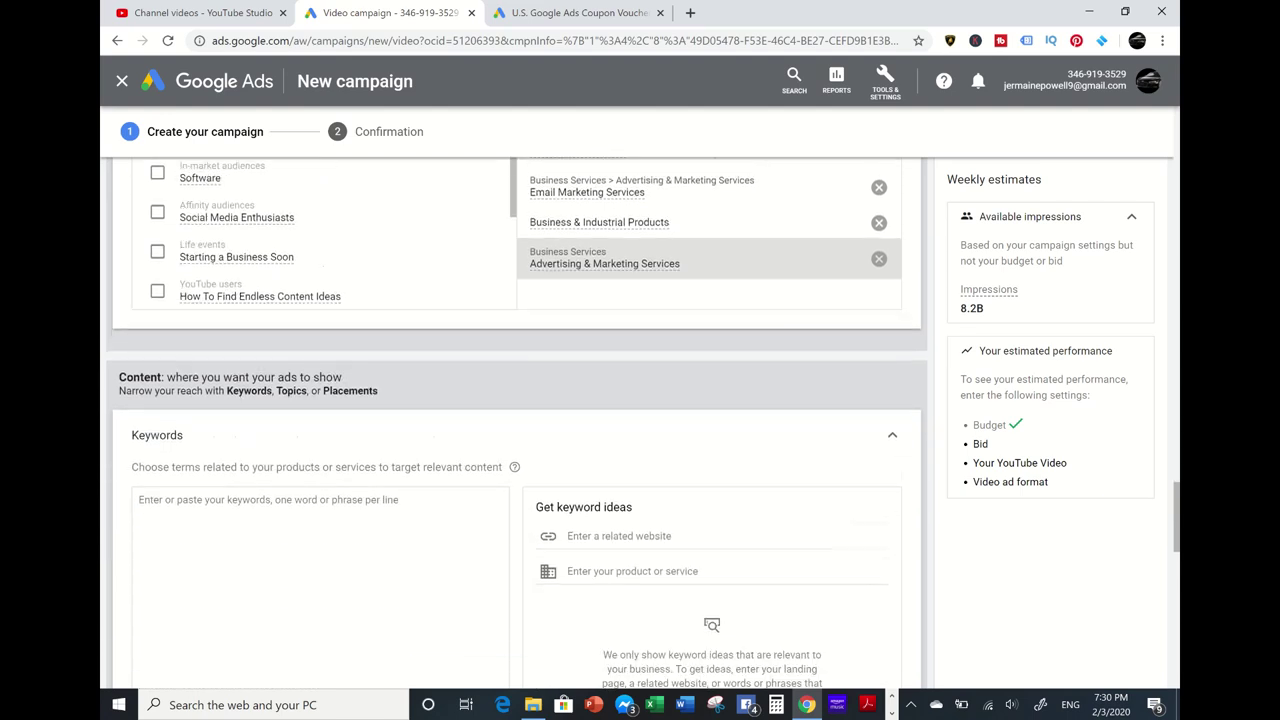
scroll(536, 252, down, 2)
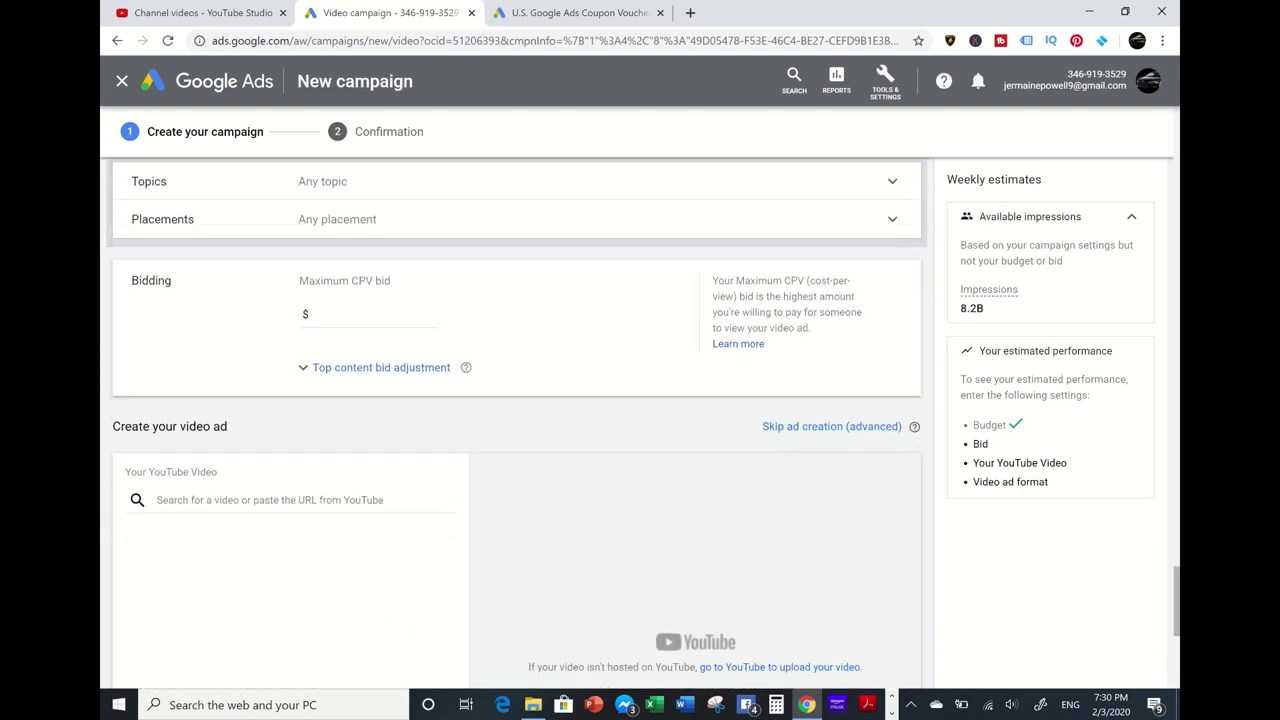
click(385, 286)
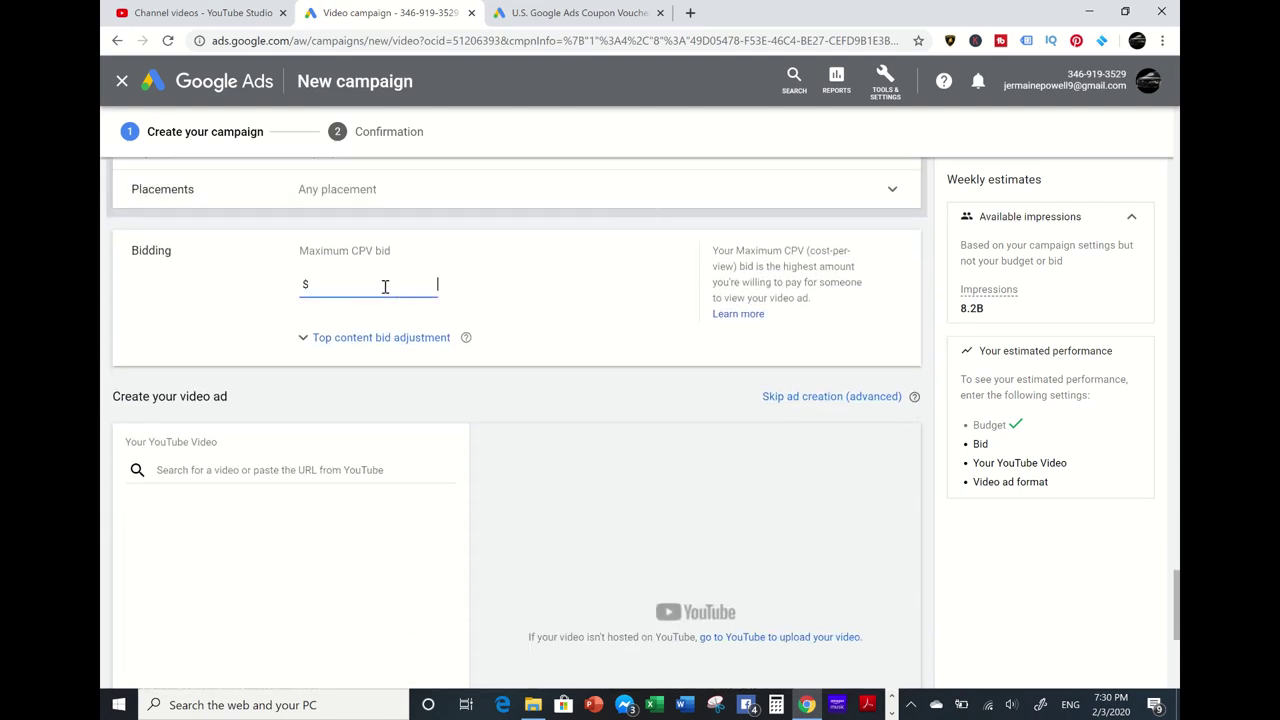
text(0.05)
click(244, 475)
text(https://youtu.be/FxTiEYBomgY)
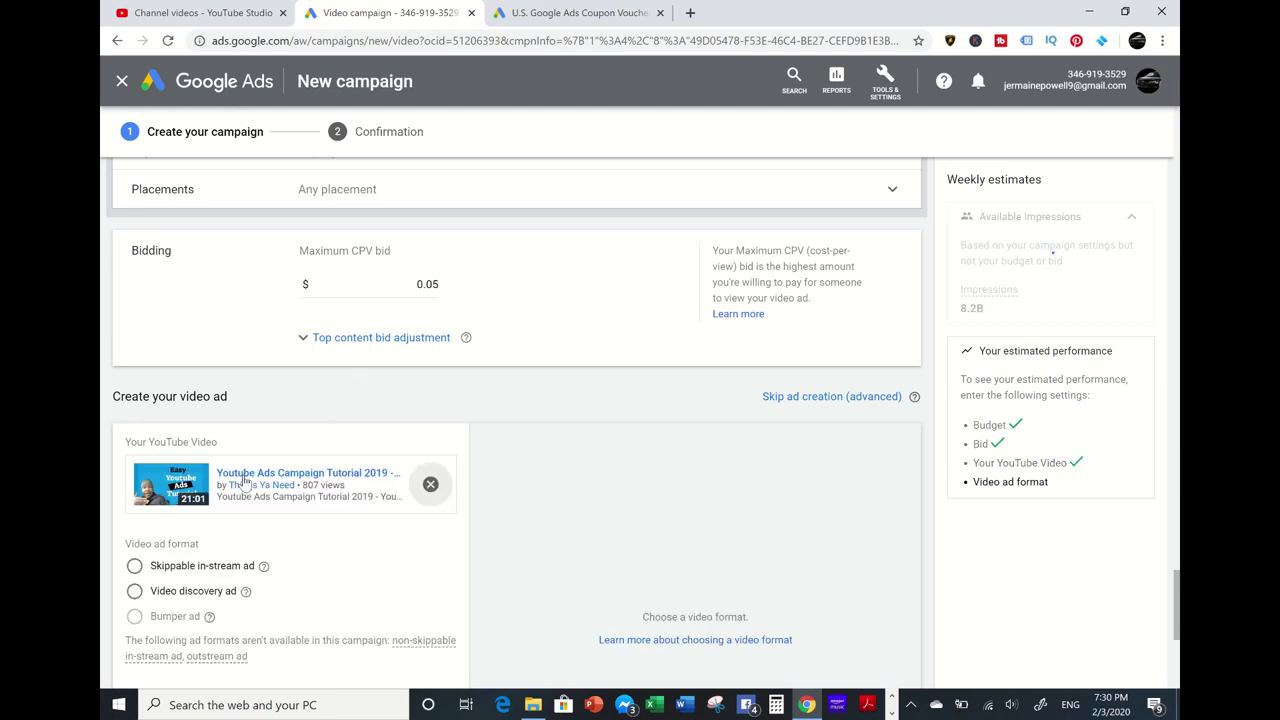
scroll(244, 480, down, 2)
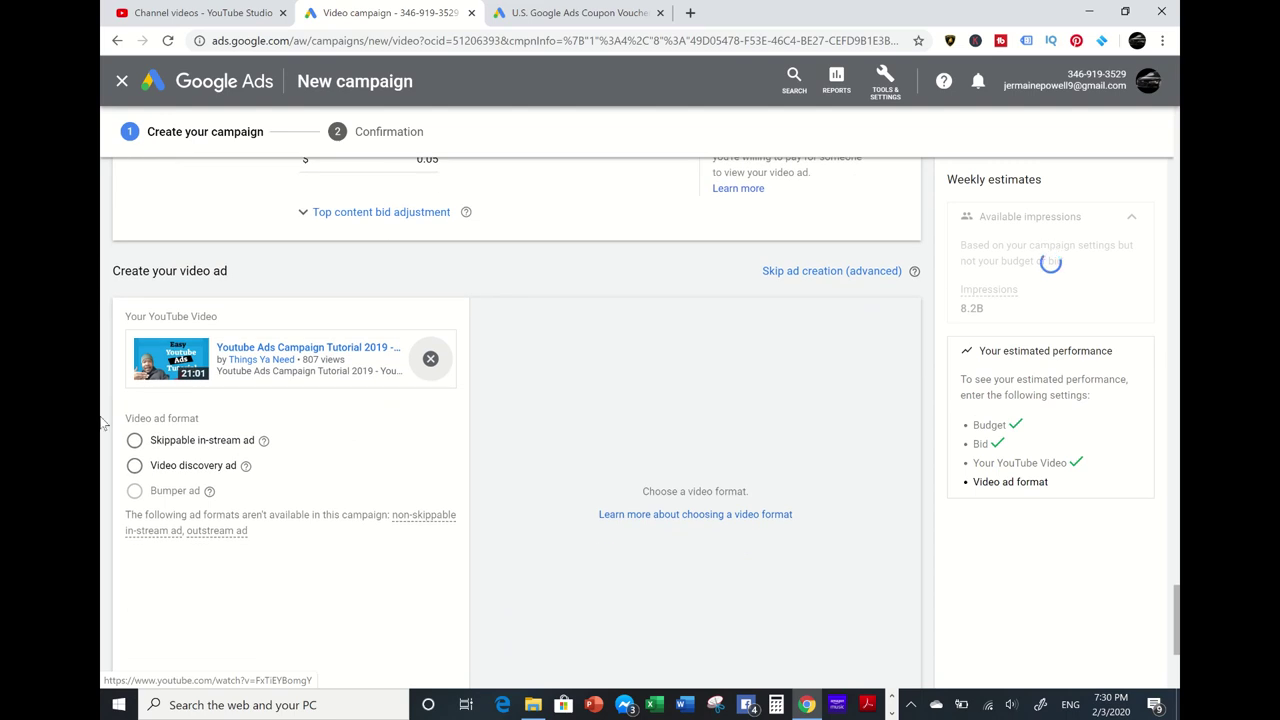
click(136, 468)
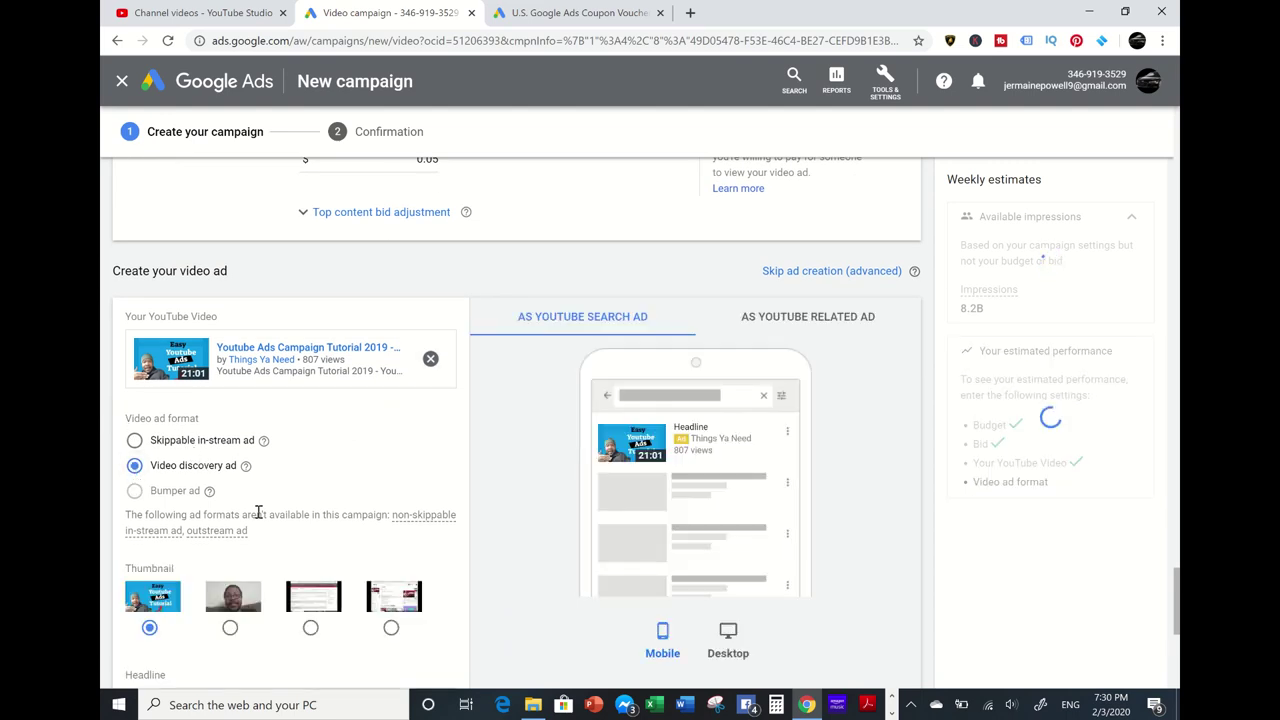
- Enter "Easy Ads" as the ad headline and "Test" for both description lines
scroll(140, 480, down, 4)
click(210, 399)
text(Easy Ads)
click(190, 460)
text(Test)
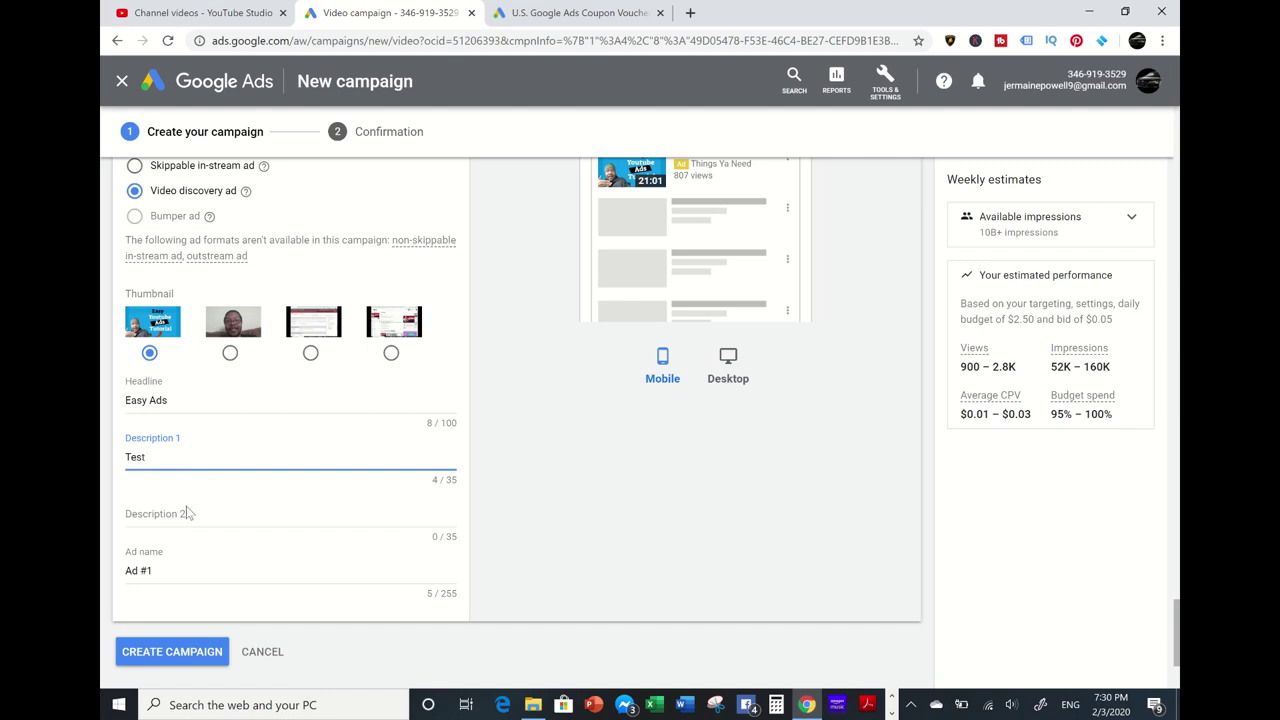
click(187, 514)
text(Test)
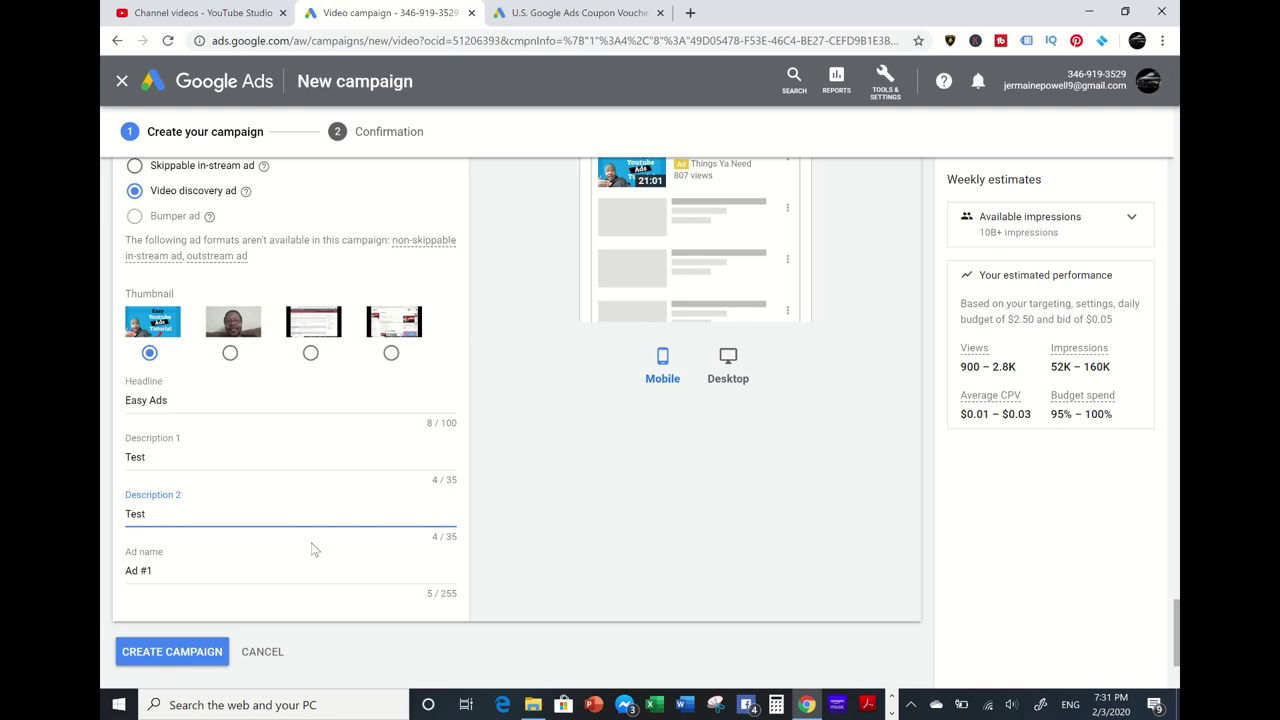
- Rename the ad as "Test 199"
click(265, 567)
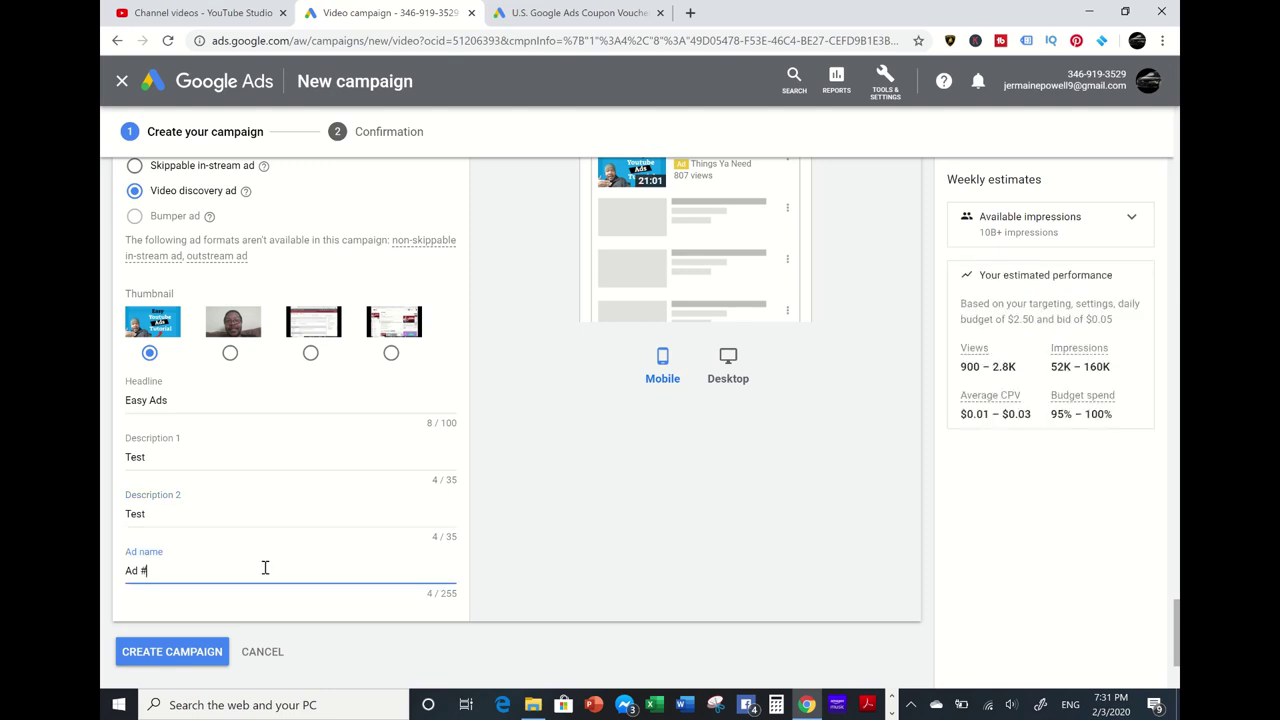
key(BackSpace)
key(BackSpace)
key(BackSpace)
key(BackSpace)
text(Test 199)
- Review the video ad settings, create the campaign and continue to its ad groups page
scroll(265, 567, up, 5)
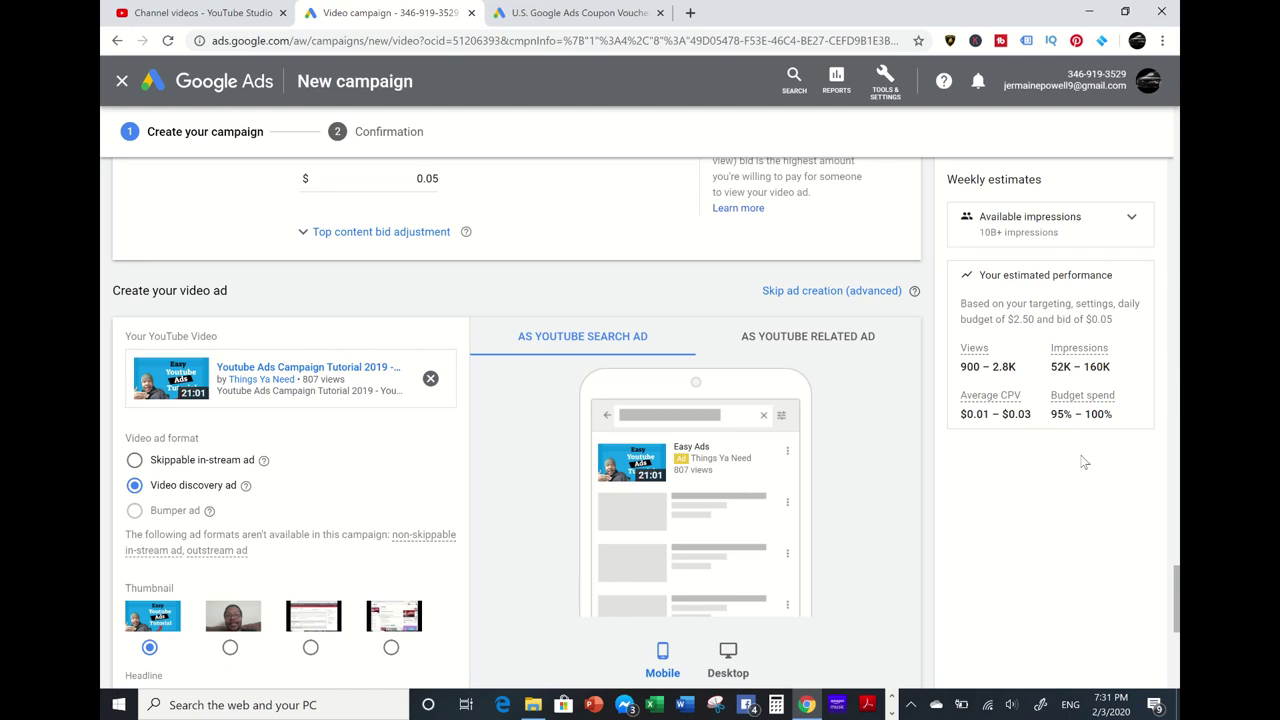
scroll(1084, 462, down, 4)
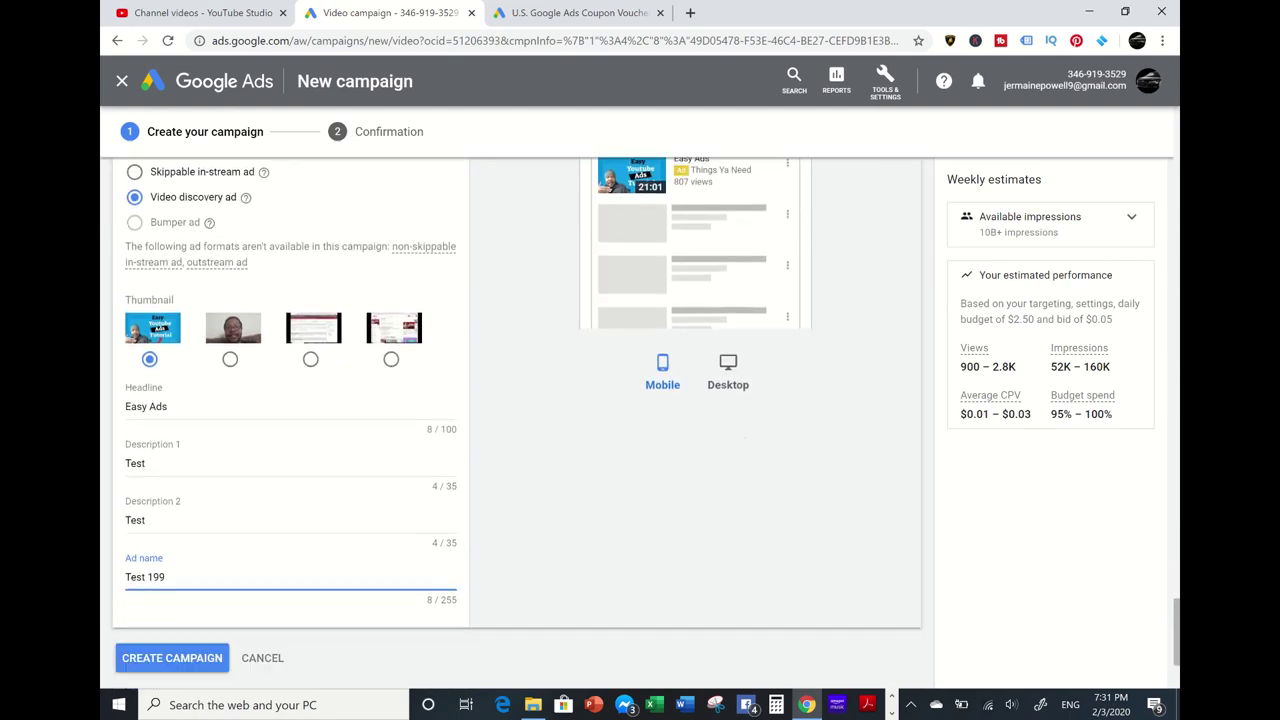
click(178, 477)
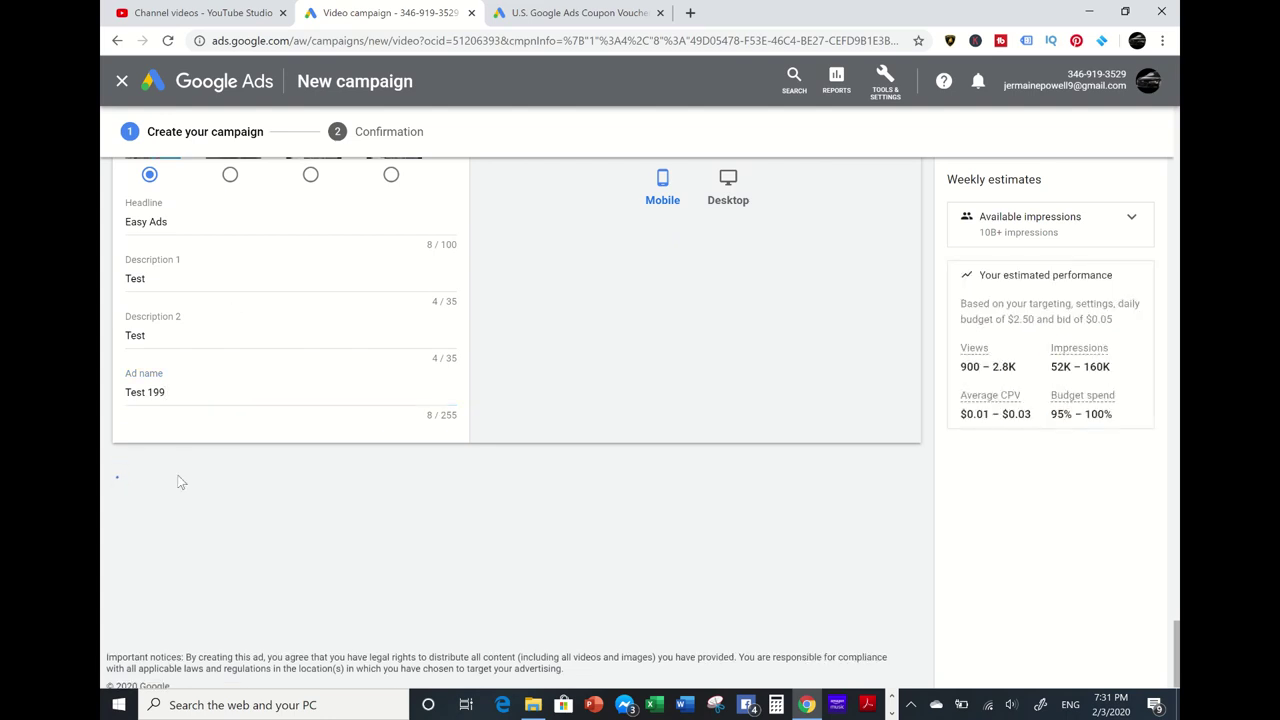
click(335, 466)
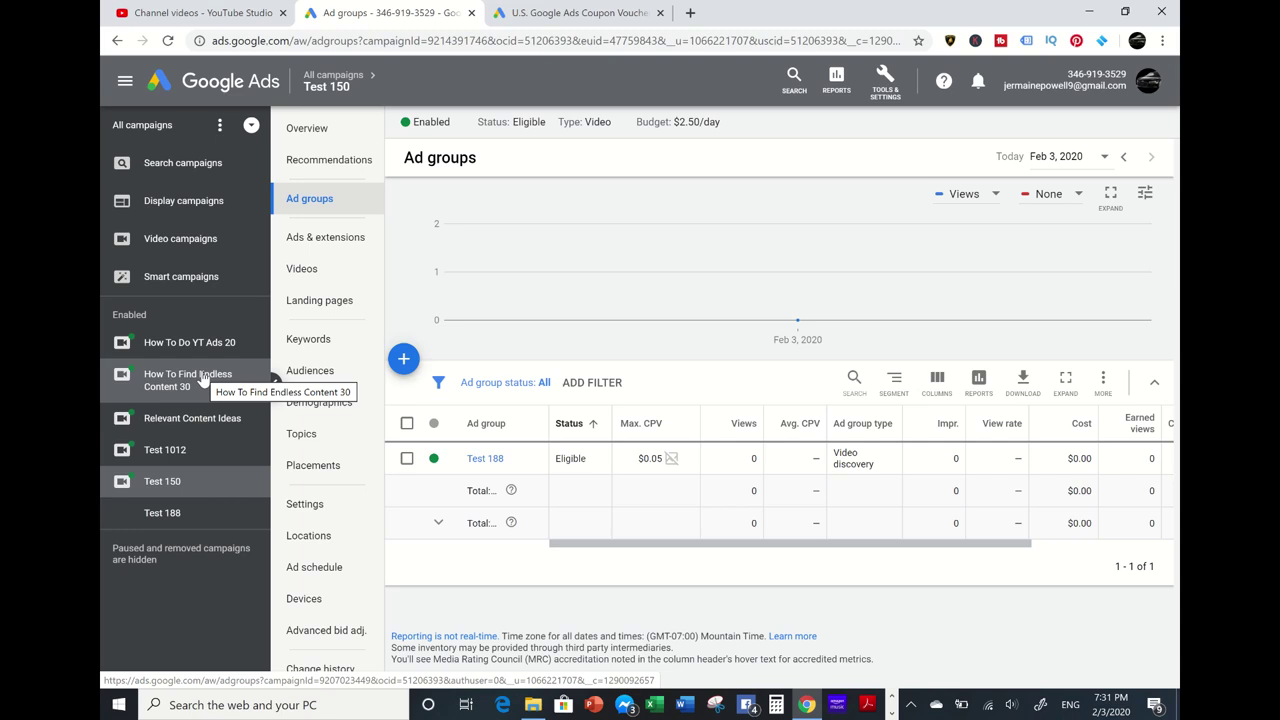
- Open the help options to view the support phone contact details
click(944, 81)
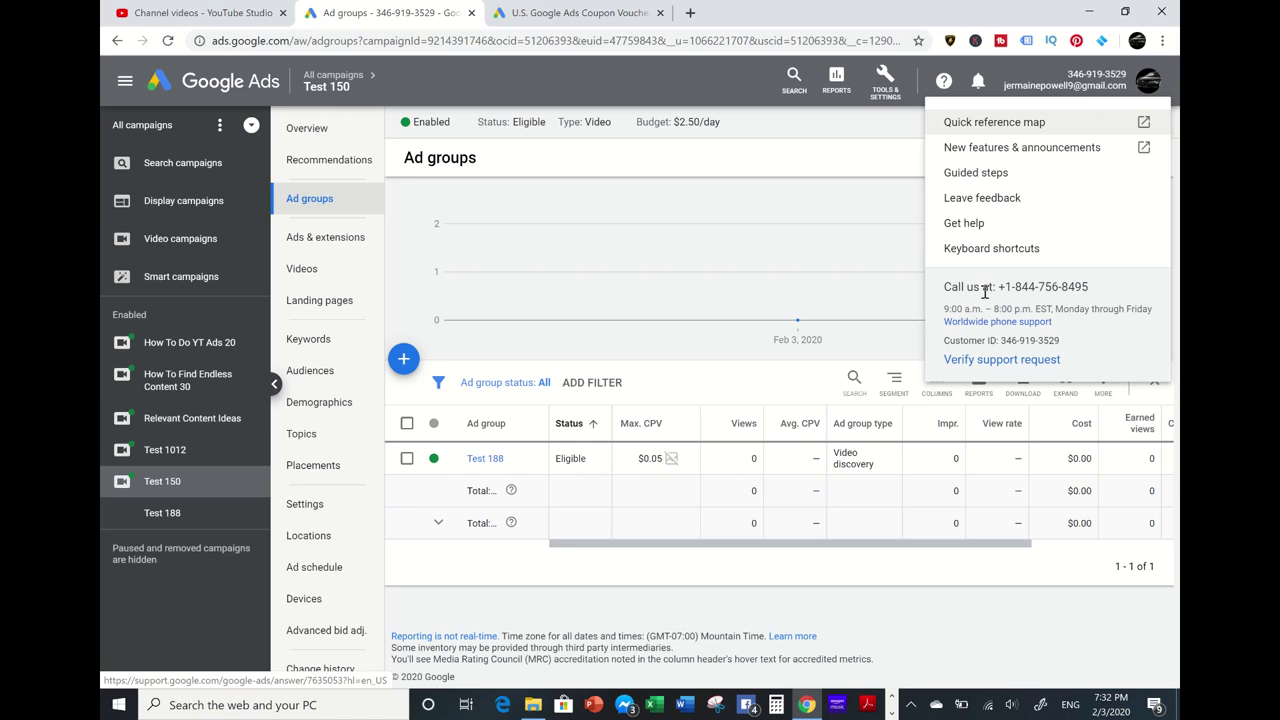
mouse_move(804, 262)
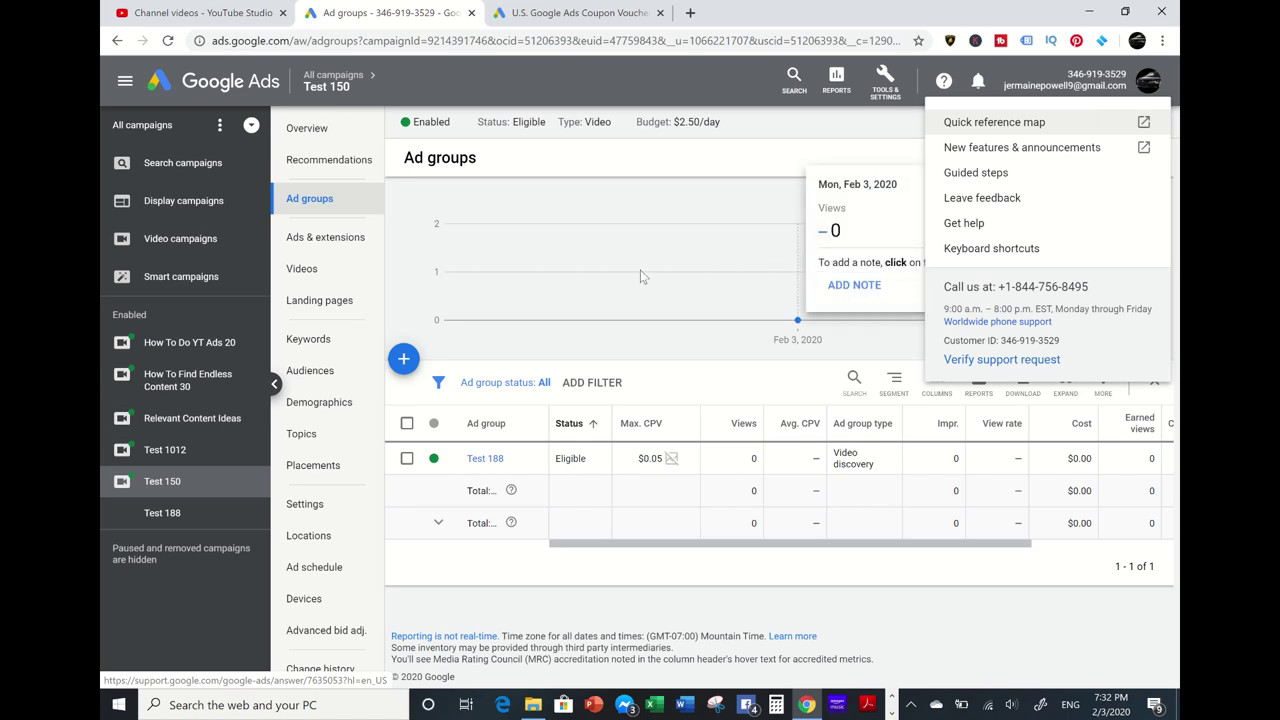
- Open the list of all campaigns and view the enable and pause options for How To Do YT Ads 20
click(210, 88)
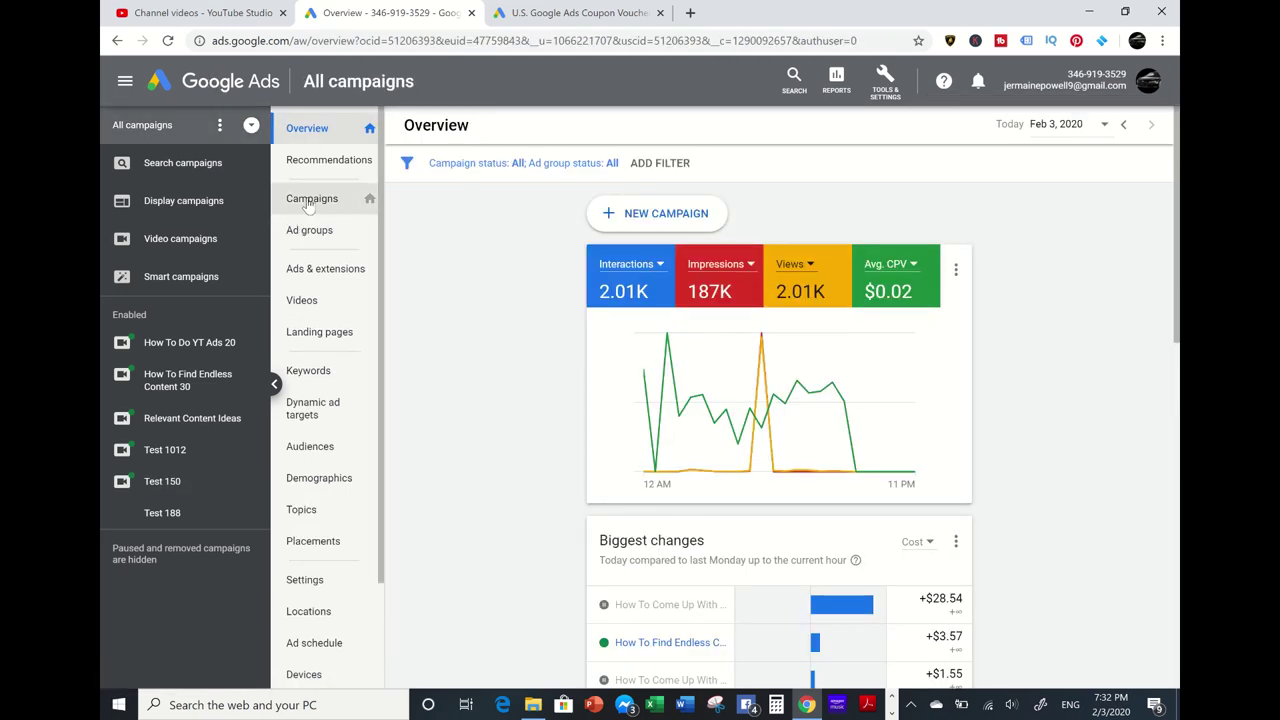
click(308, 203)
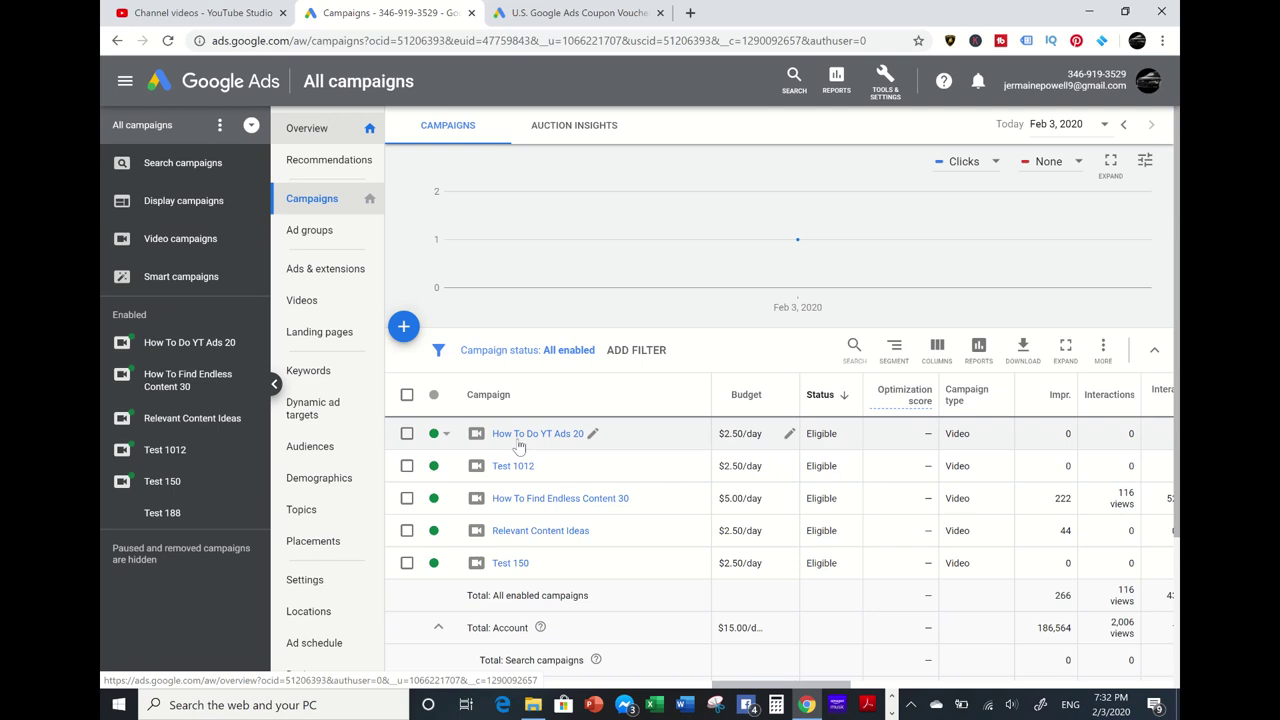
click(407, 437)
click(447, 435)
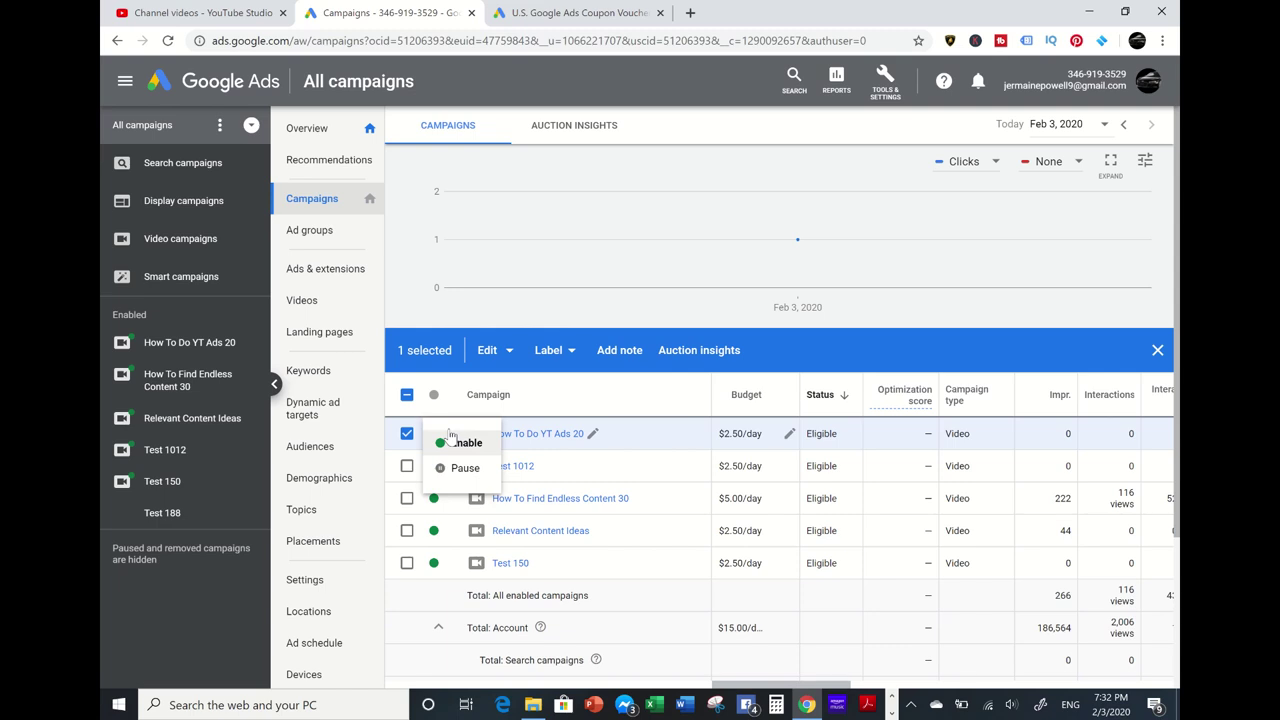
click(407, 433)
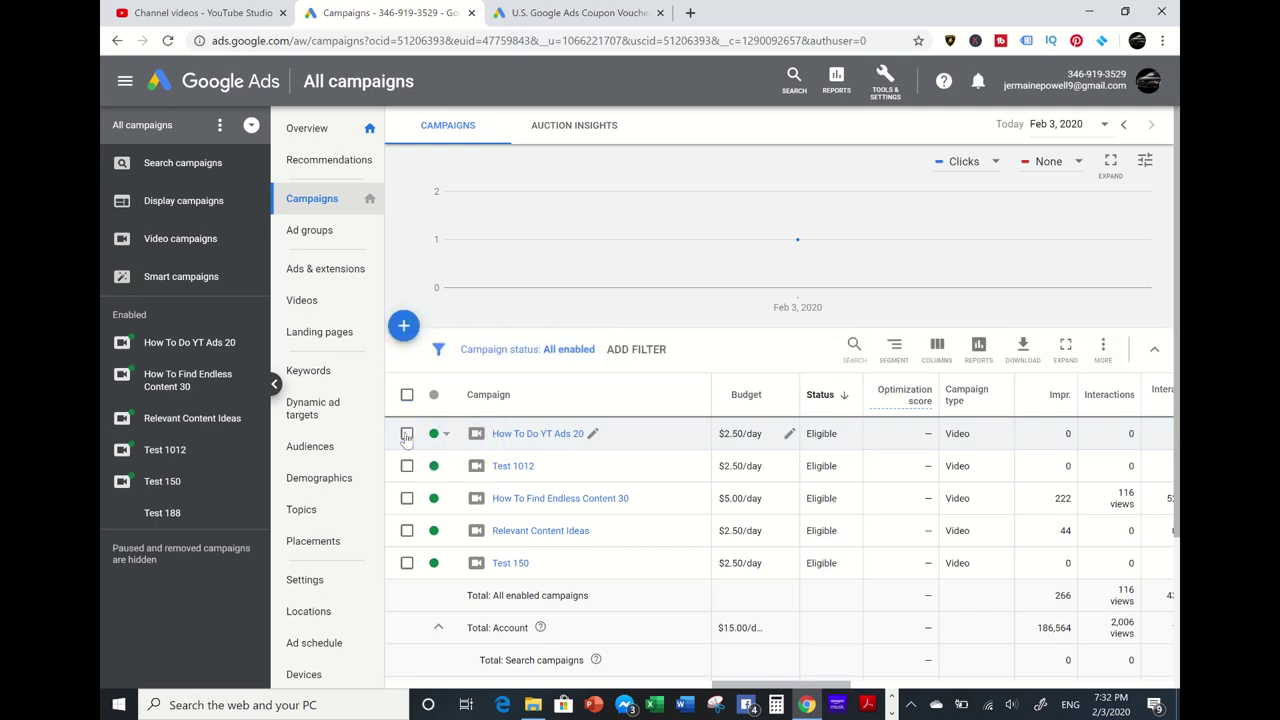
- Examine the audience performance of the How To Do YT Ads 20 campaign and return to the list of all campaigns
click(513, 436)
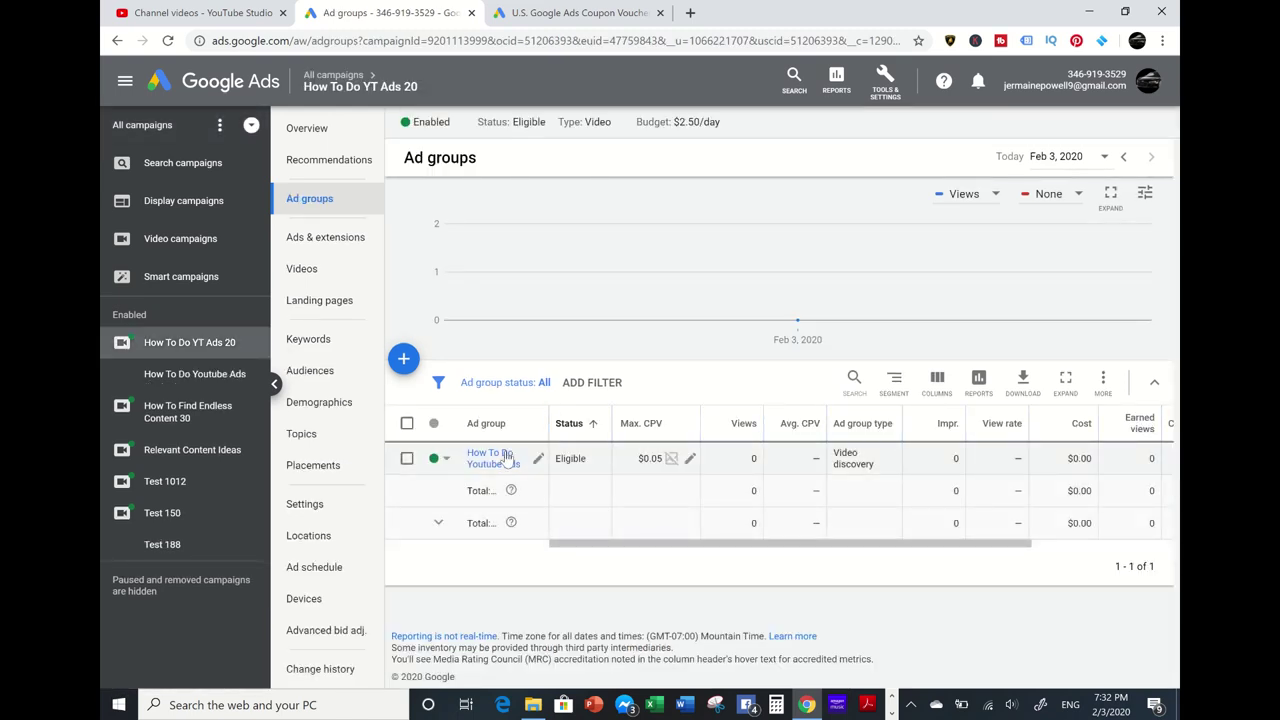
click(313, 371)
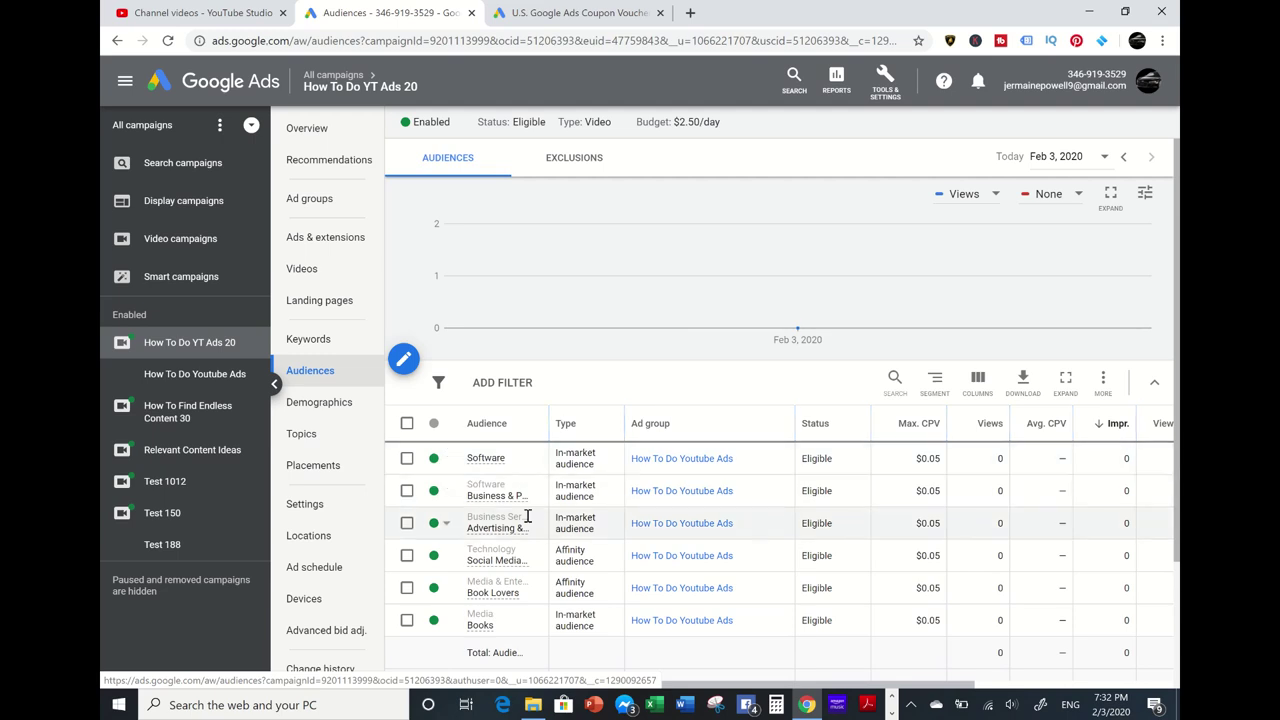
scroll(780, 450, down, 1)
scroll(780, 450, right, 3)
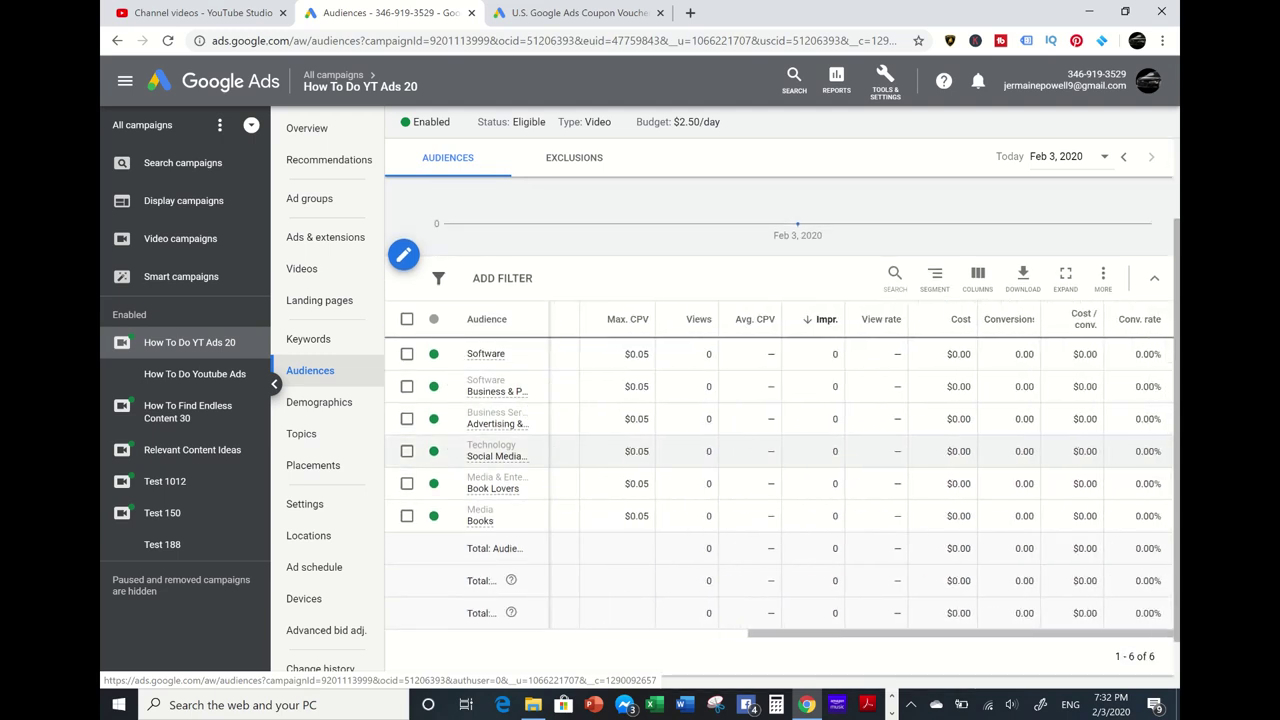
scroll(860, 470, left, 3)
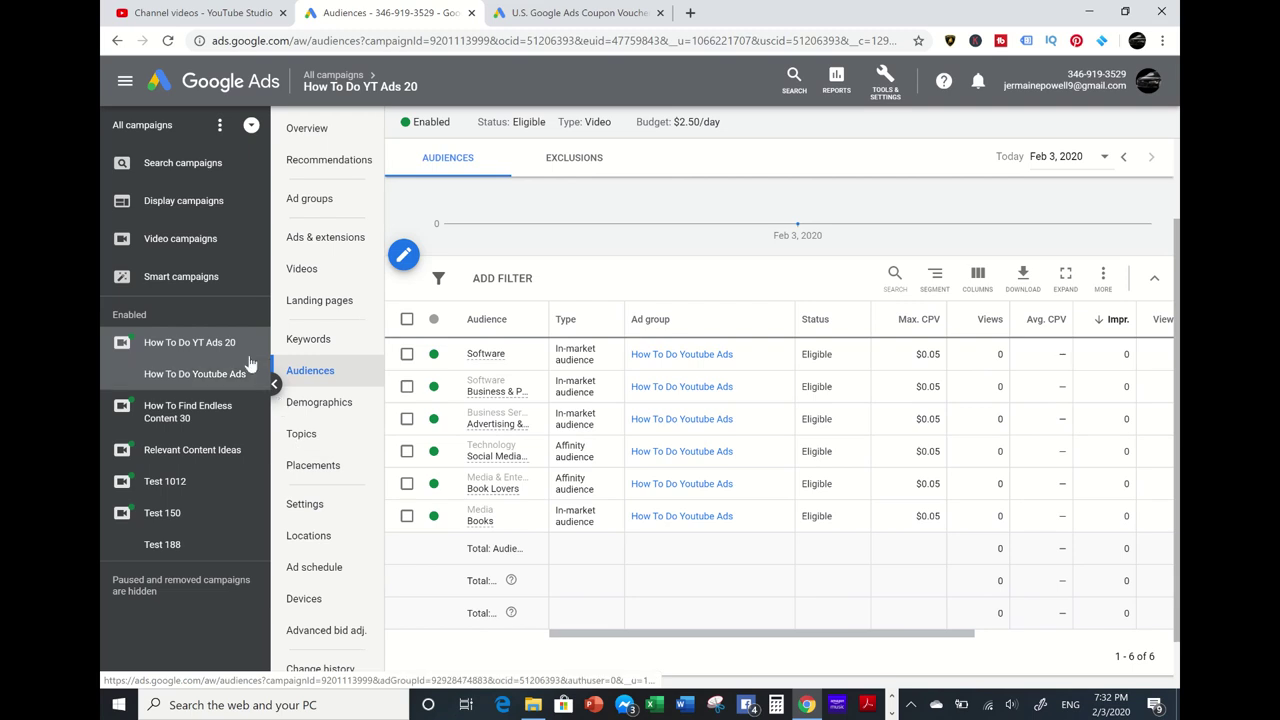
click(240, 88)
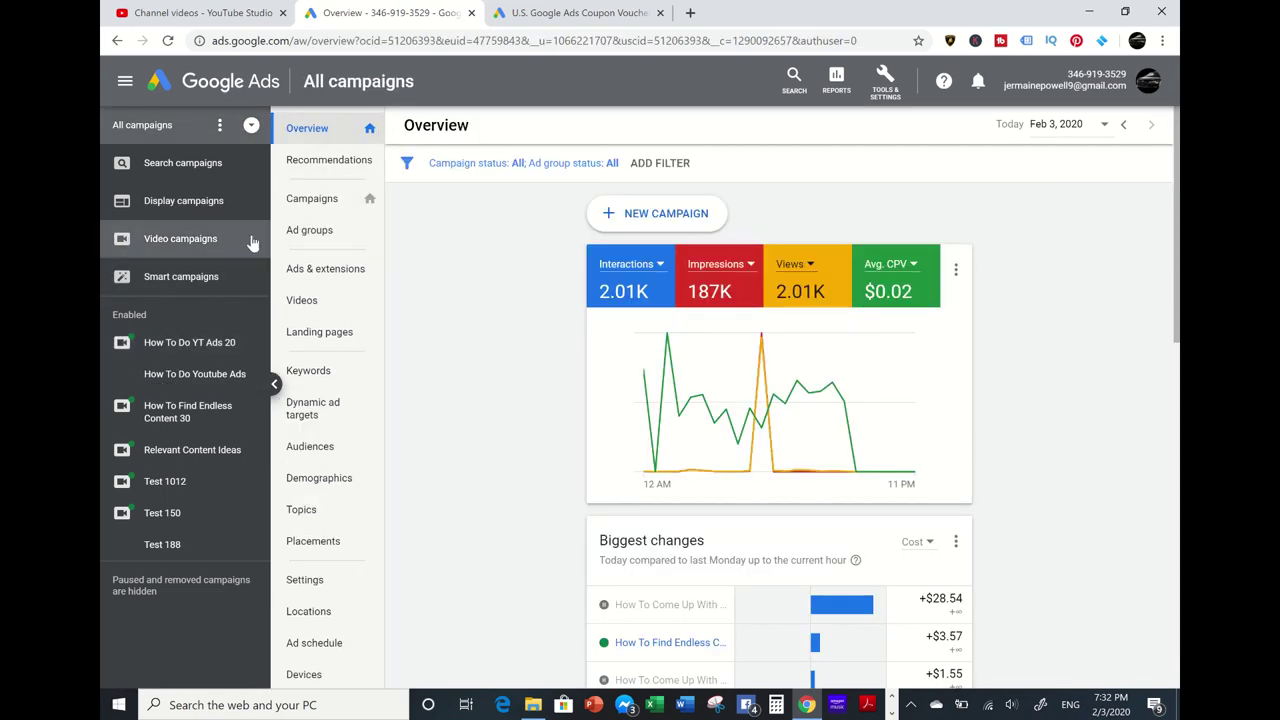
click(313, 195)
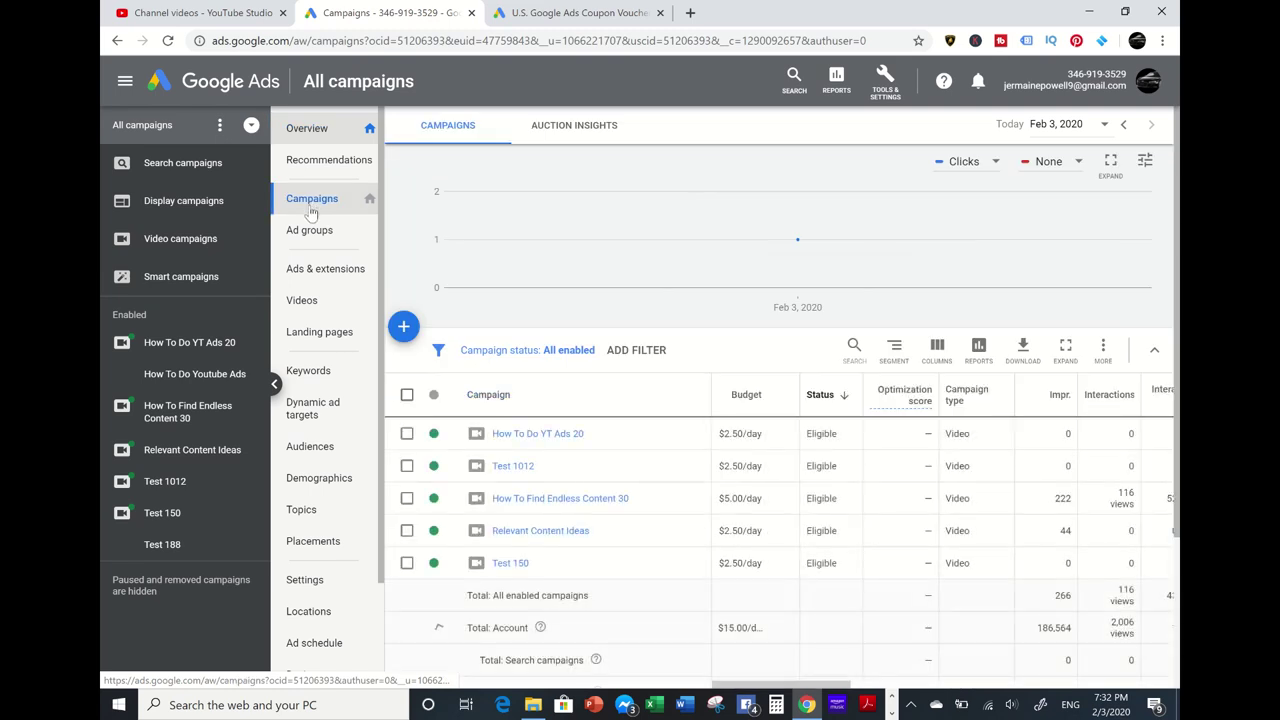